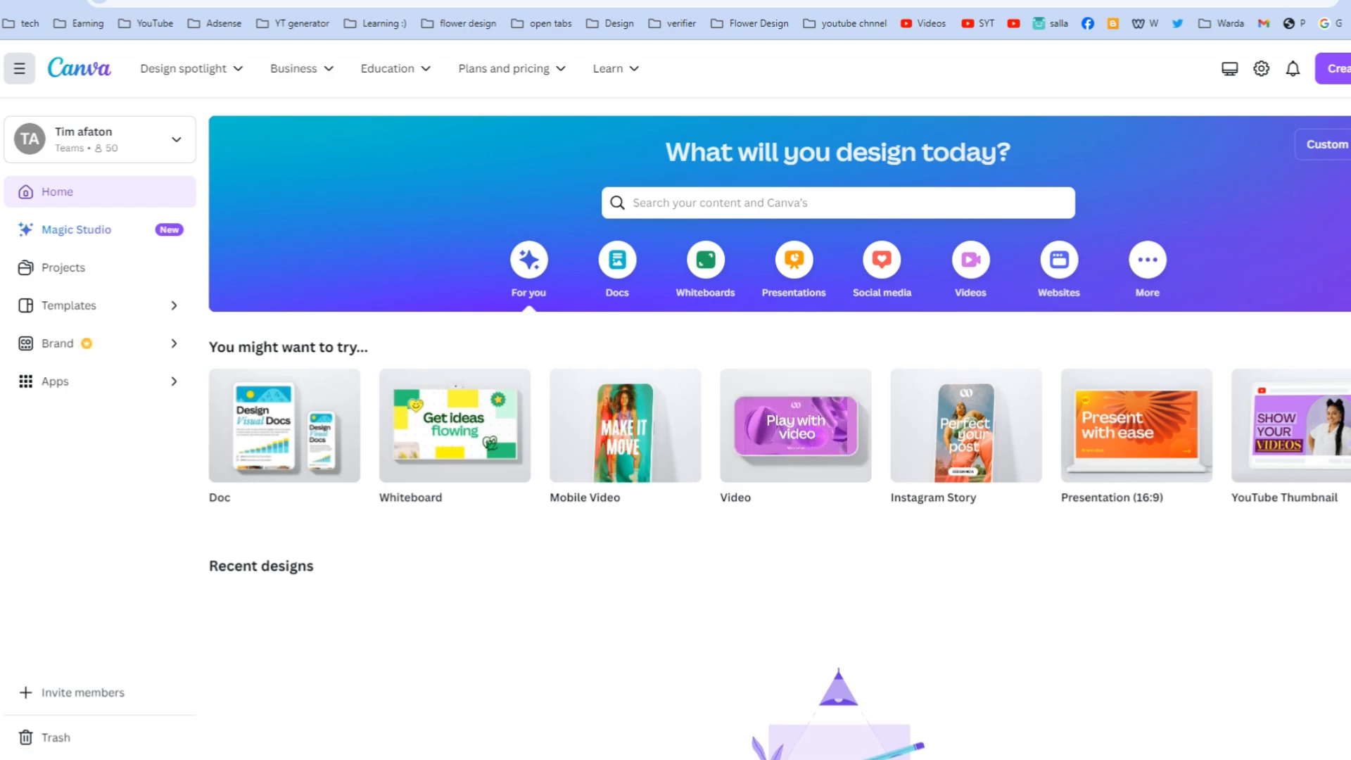
Create a new blank design with a custom size of 1080 × 1920 px
left_click(1337, 68)
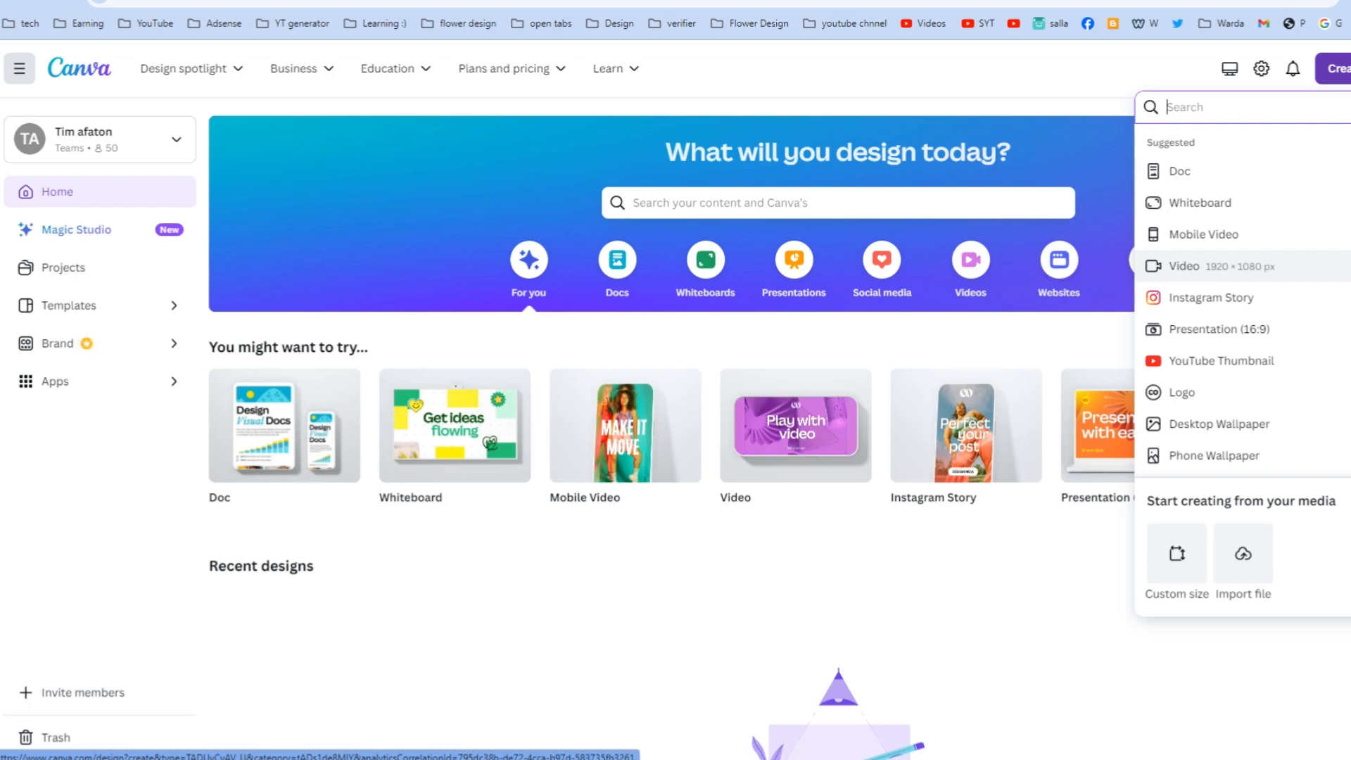
left_click(1177, 554)
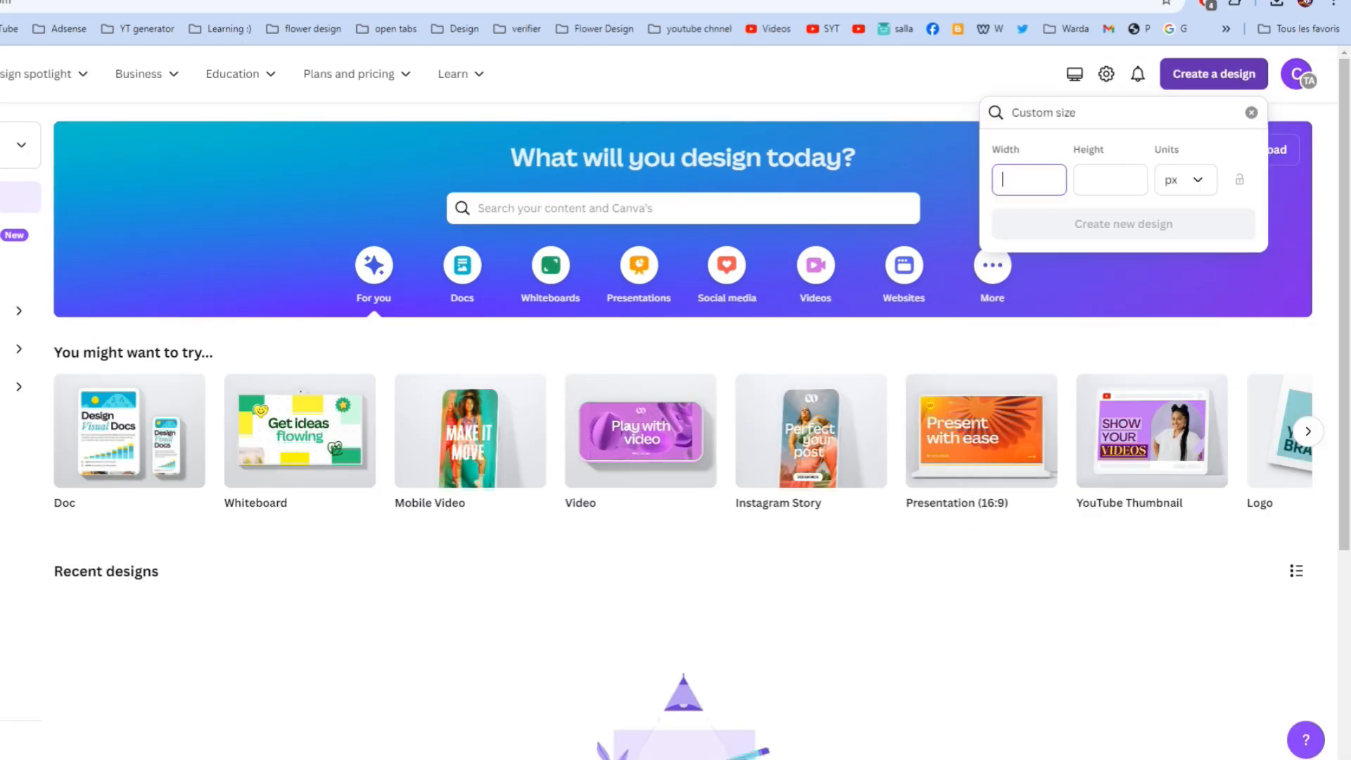
type("1080")
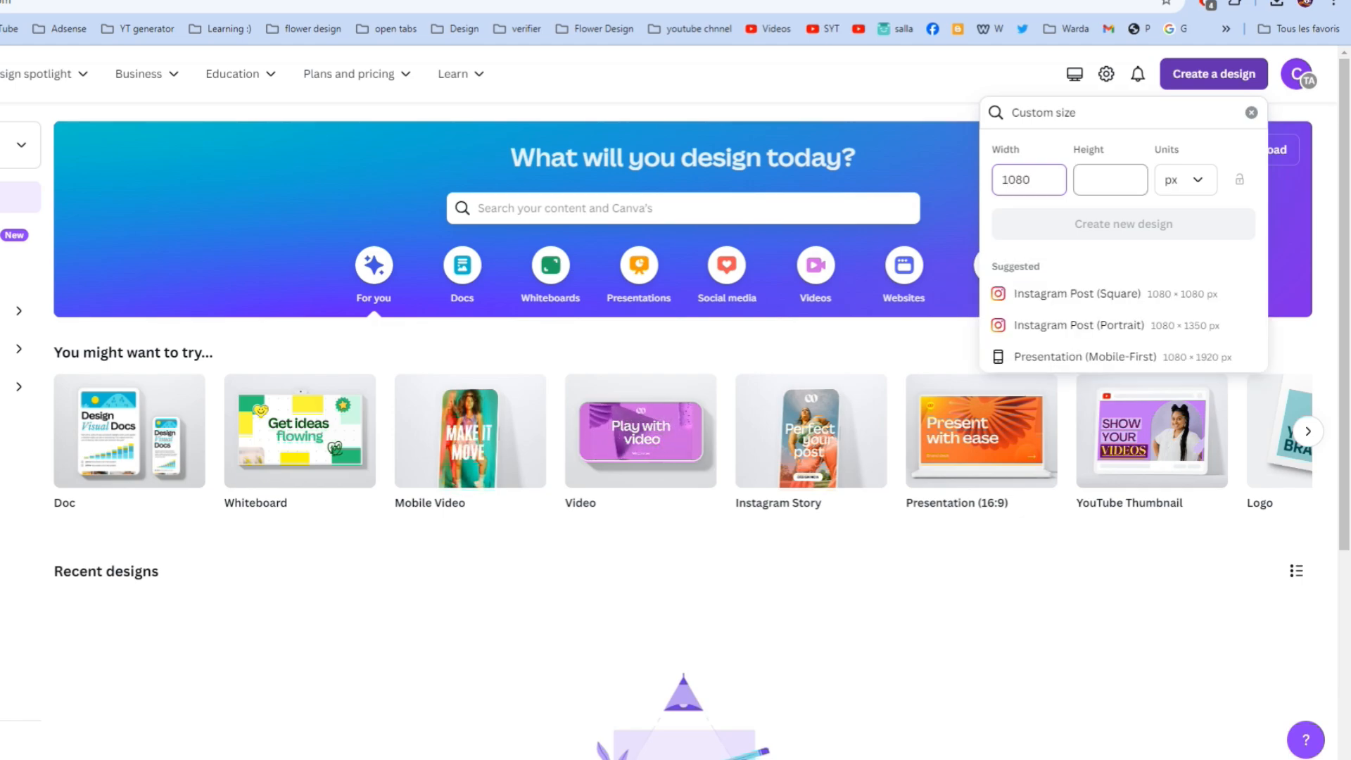
key("Tab")
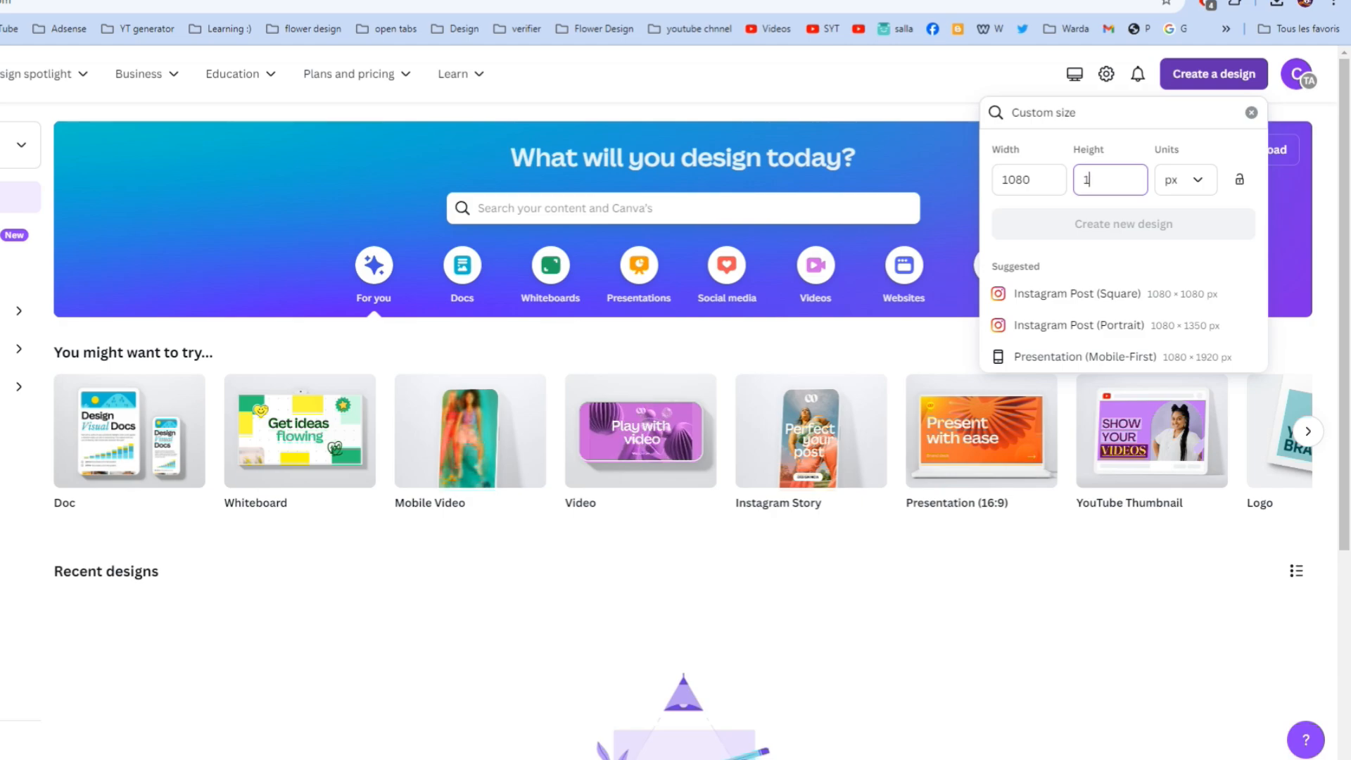
type("1920")
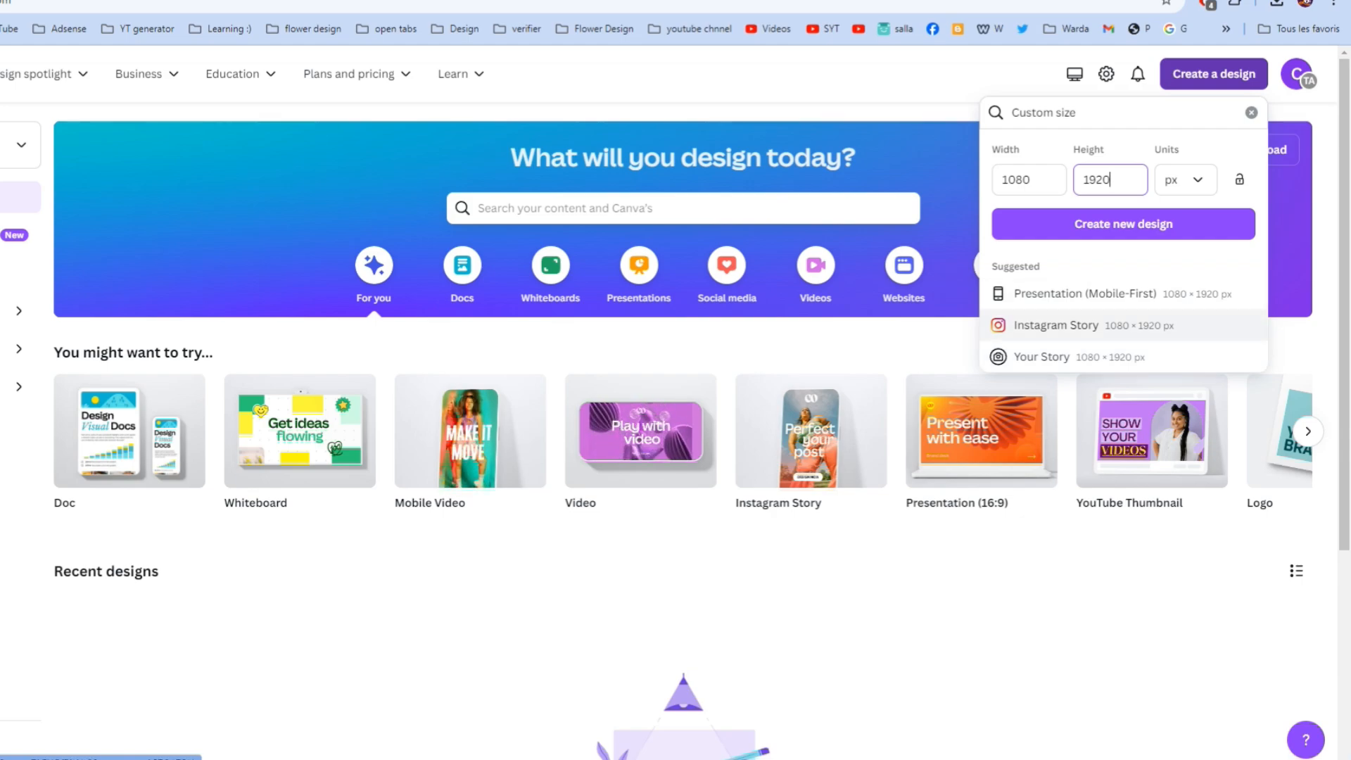
left_click(1124, 224)
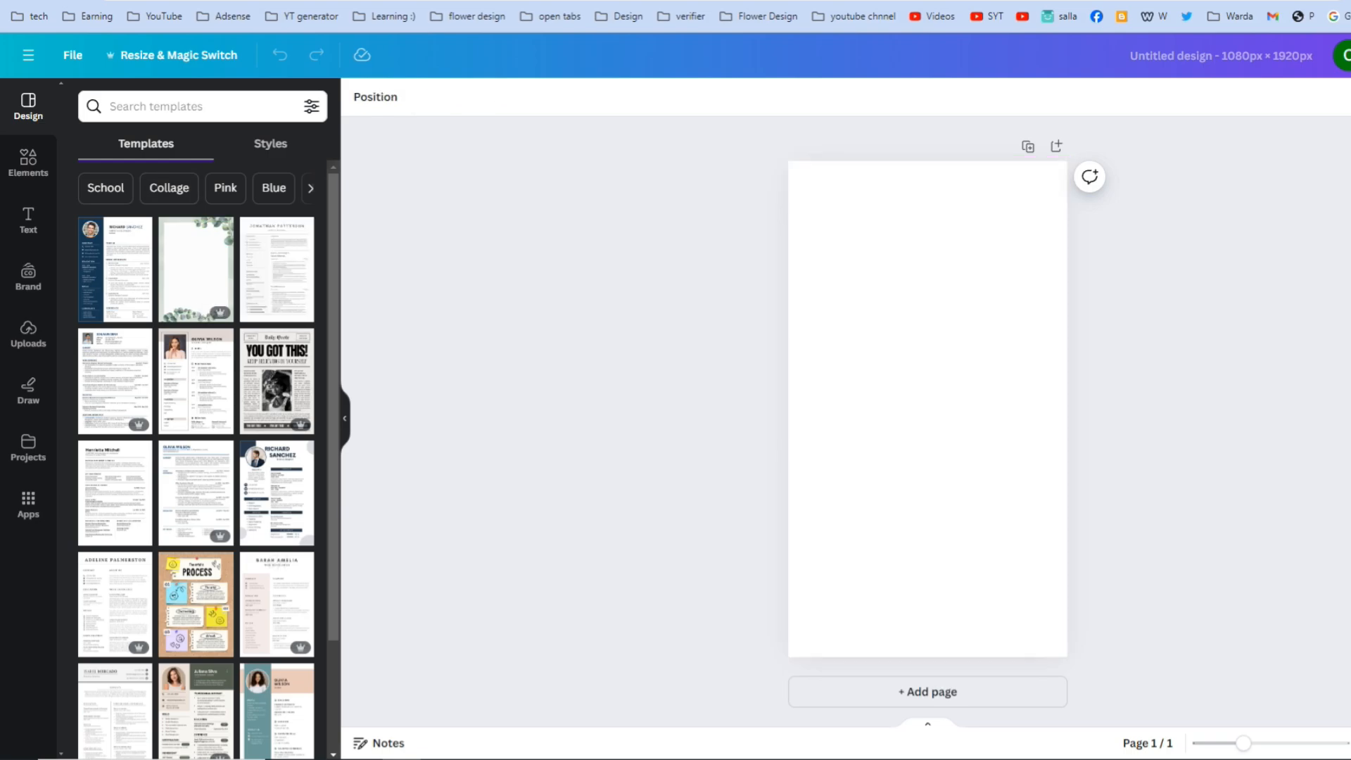
Try several solid and gradient page backgrounds and settle on the light-blue to dark-blue gradient
left_click(927, 408)
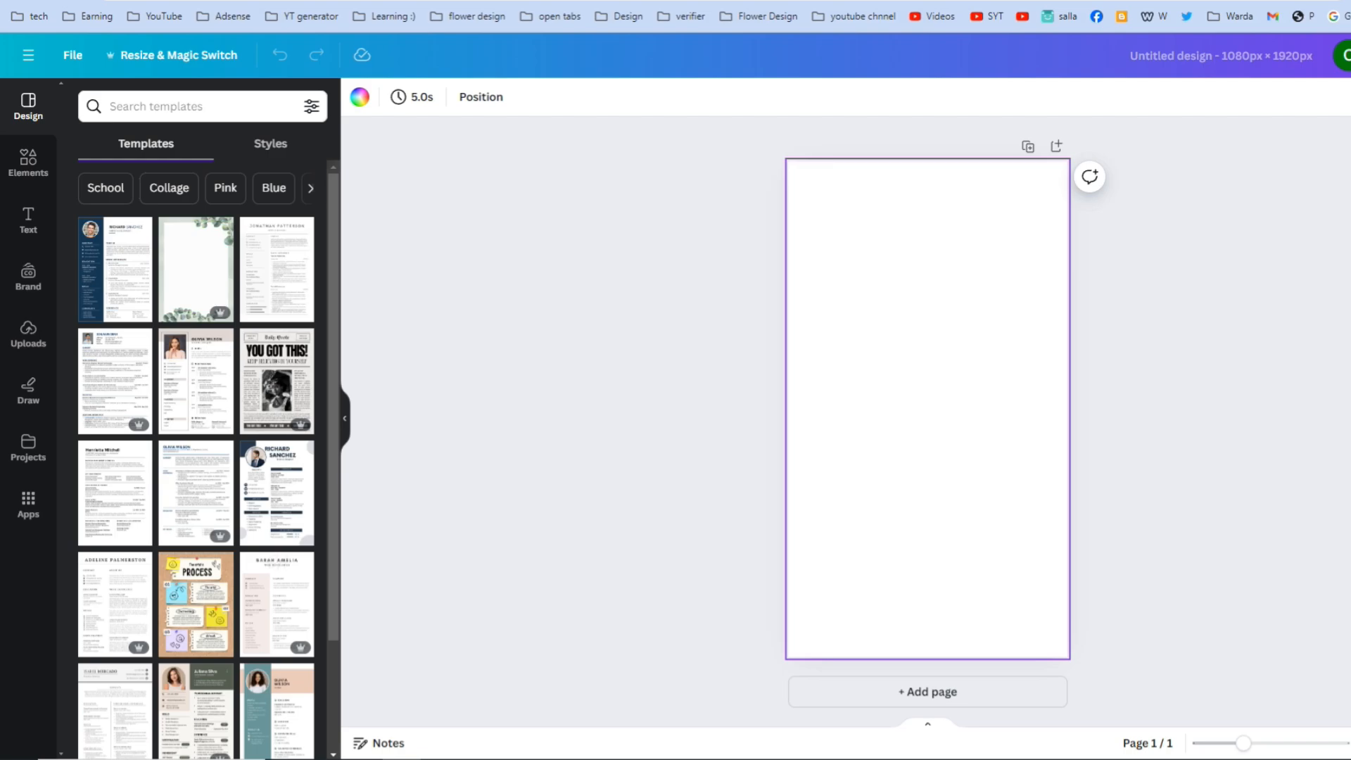
left_click(359, 96)
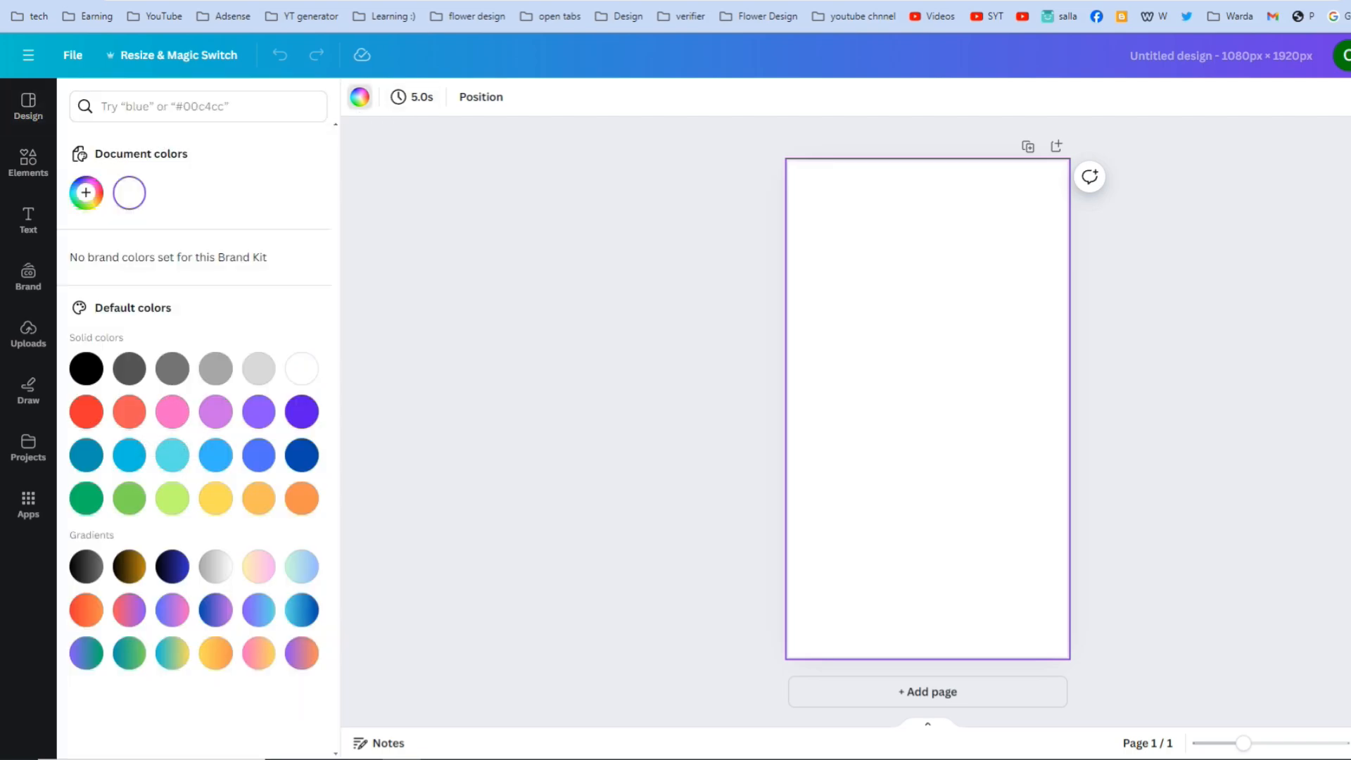
left_click(86, 368)
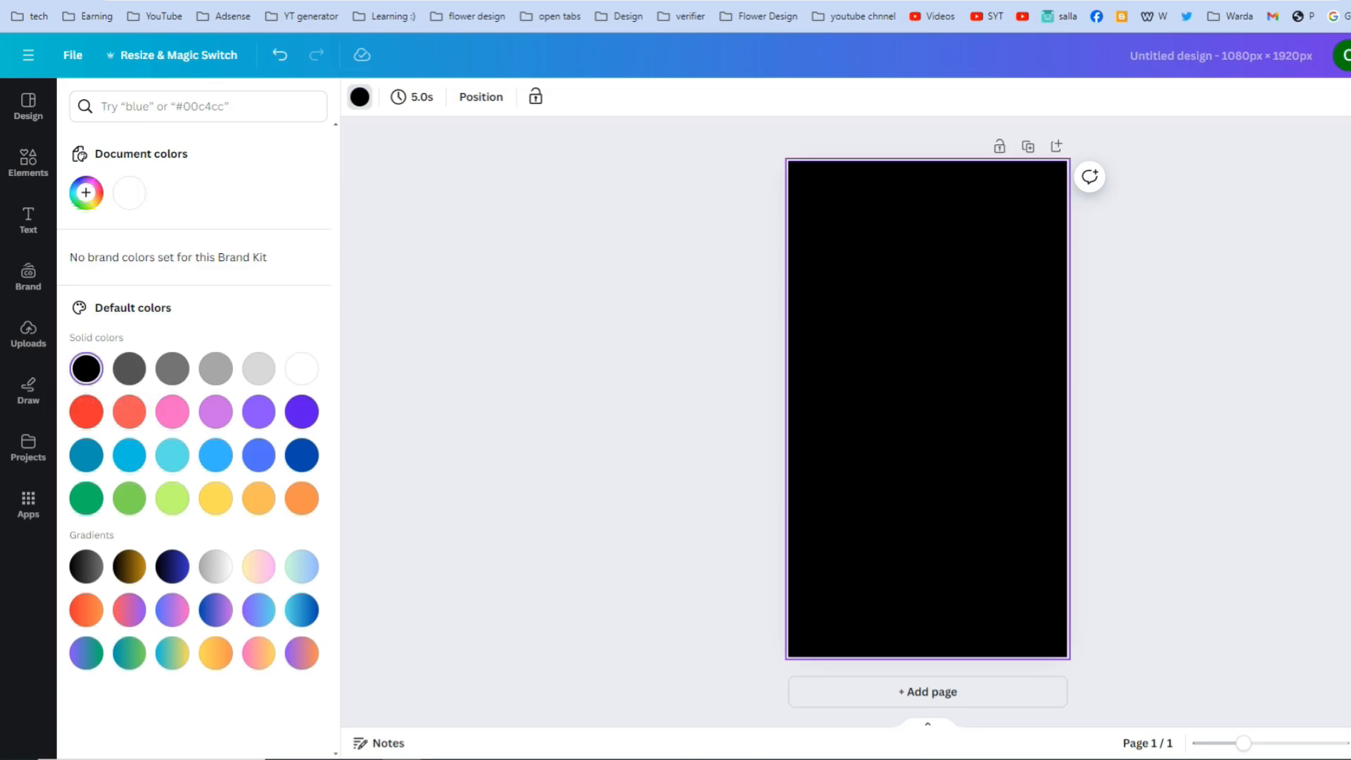
left_click(129, 368)
left_click(172, 368)
left_click(215, 368)
left_click(301, 368)
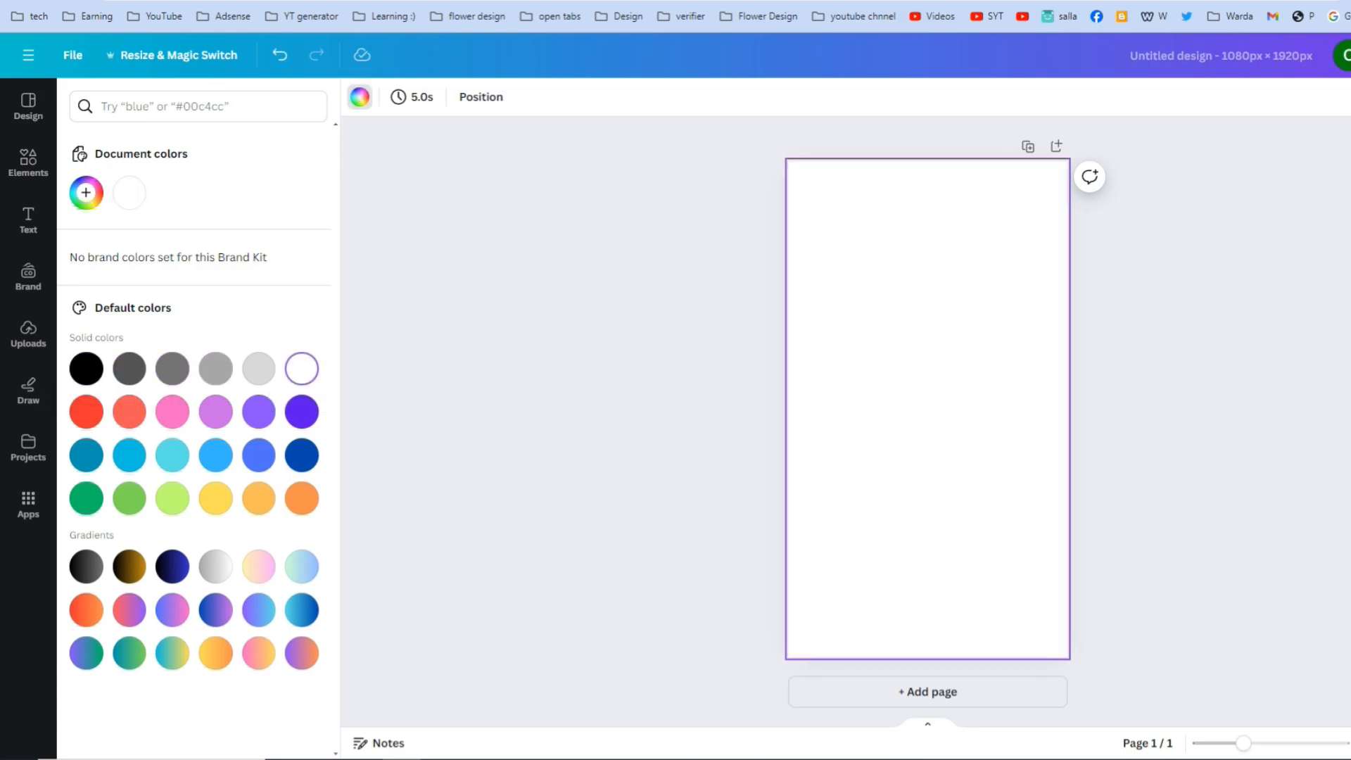
left_click(301, 412)
left_click(259, 456)
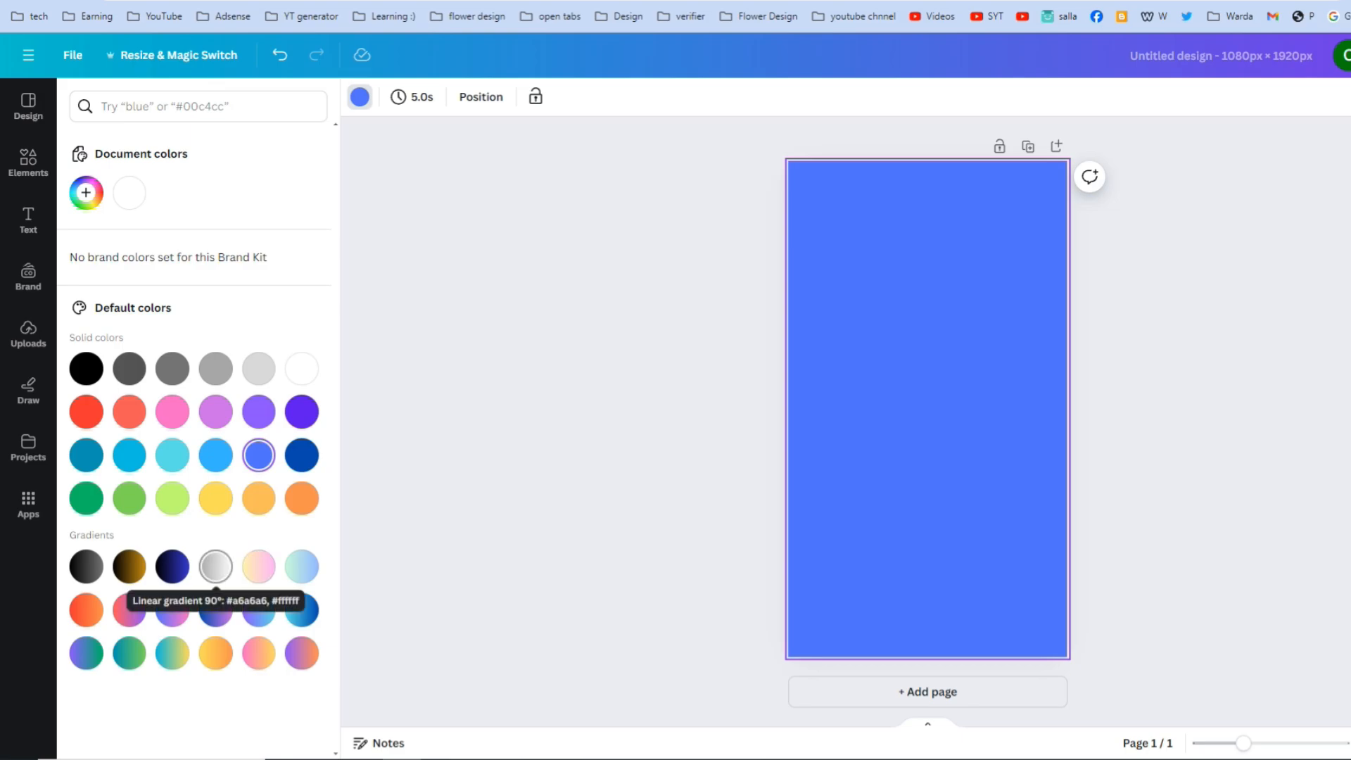
left_click(215, 566)
left_click(259, 566)
left_click(301, 567)
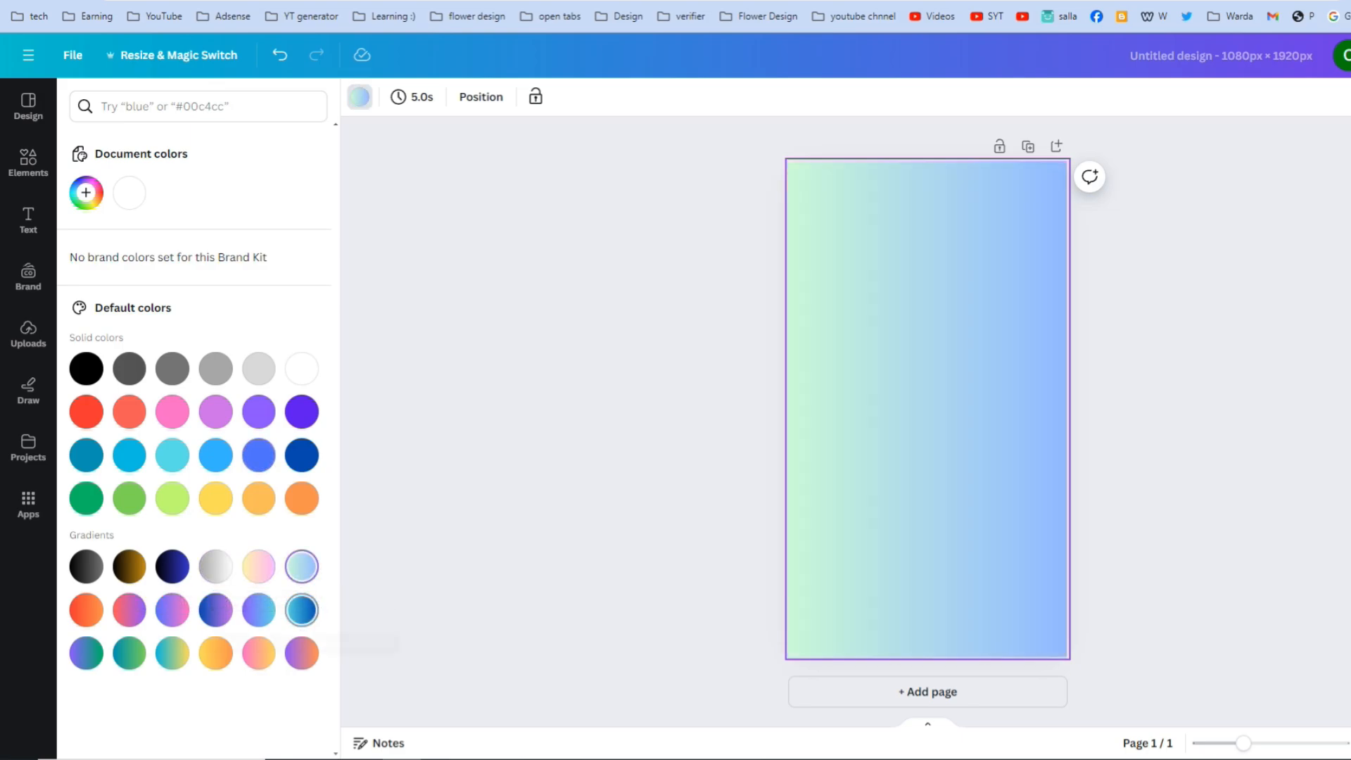
left_click(301, 610)
left_click(259, 610)
left_click(302, 610)
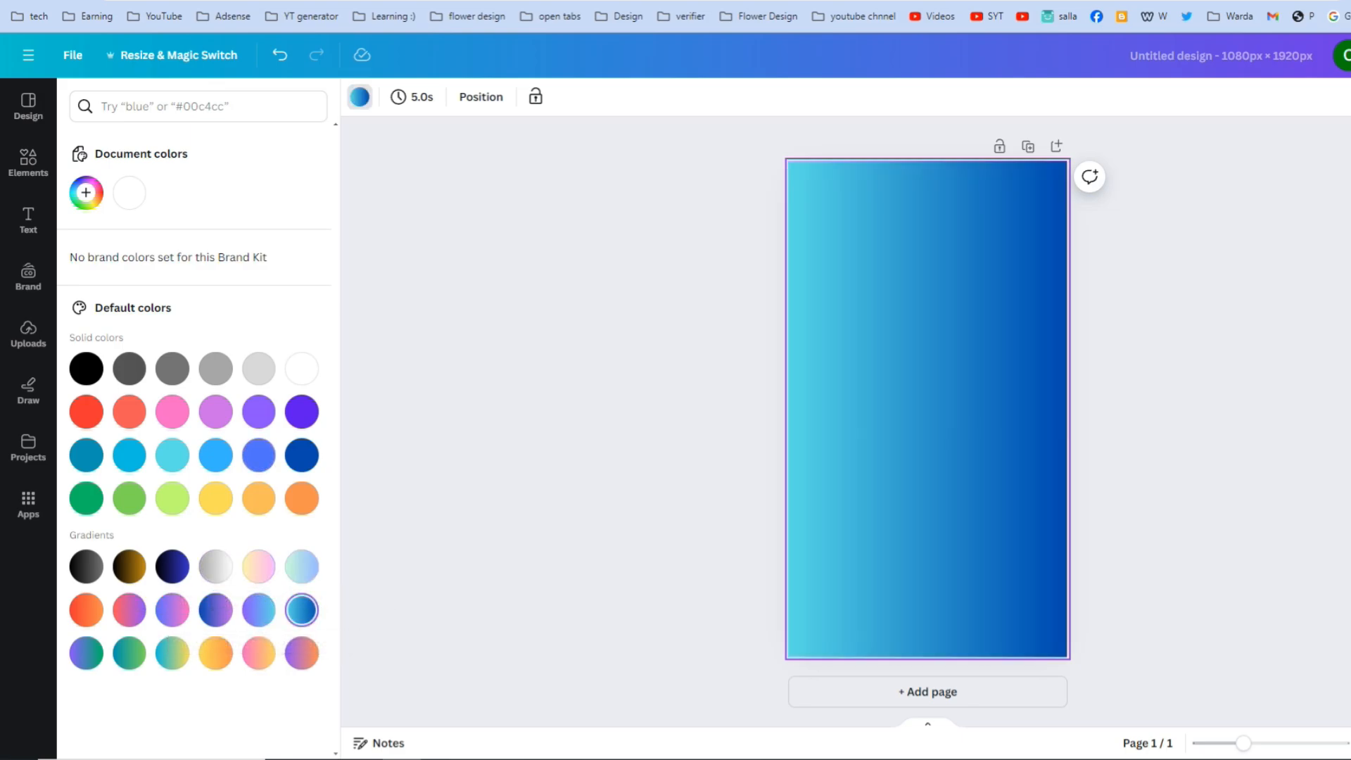
left_click(927, 409)
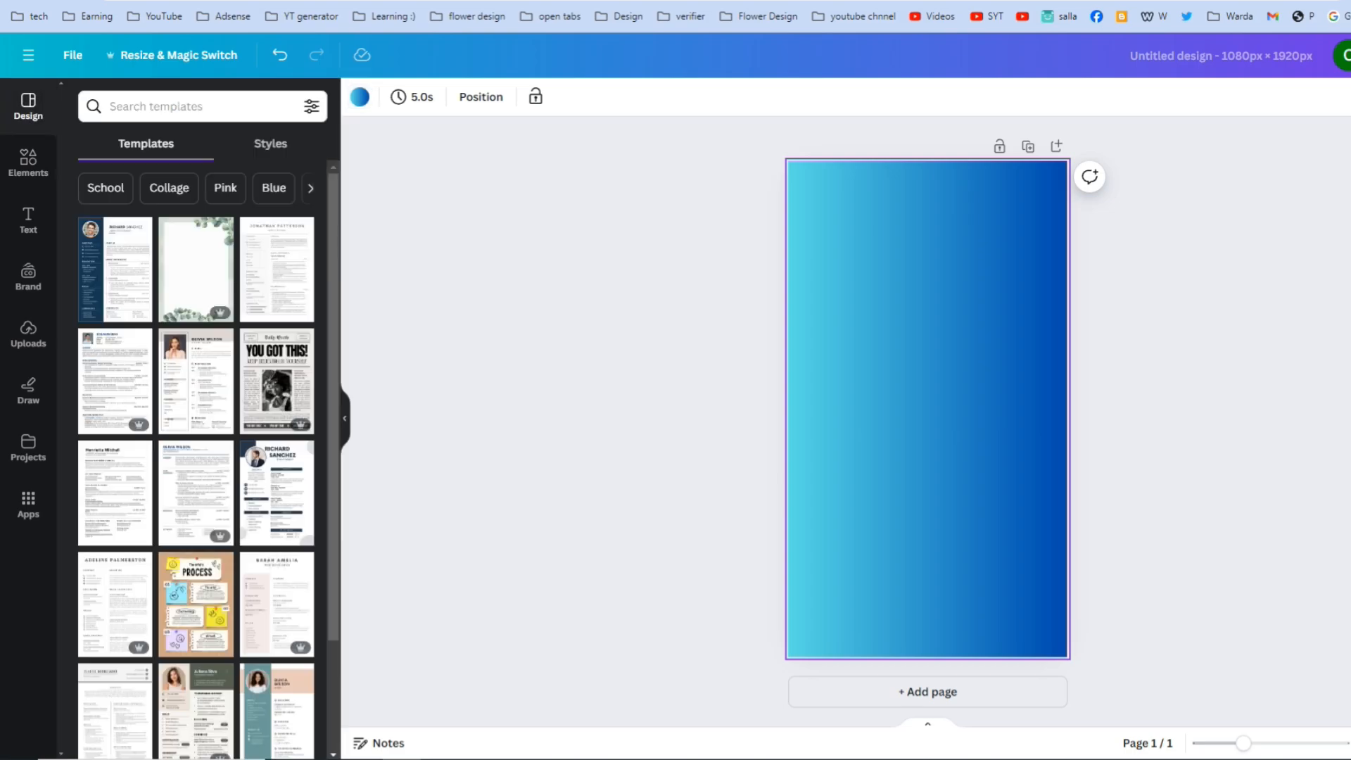
Set the page timing to 4.0 seconds
left_click(412, 97)
left_click_drag(440, 177, 433, 178)
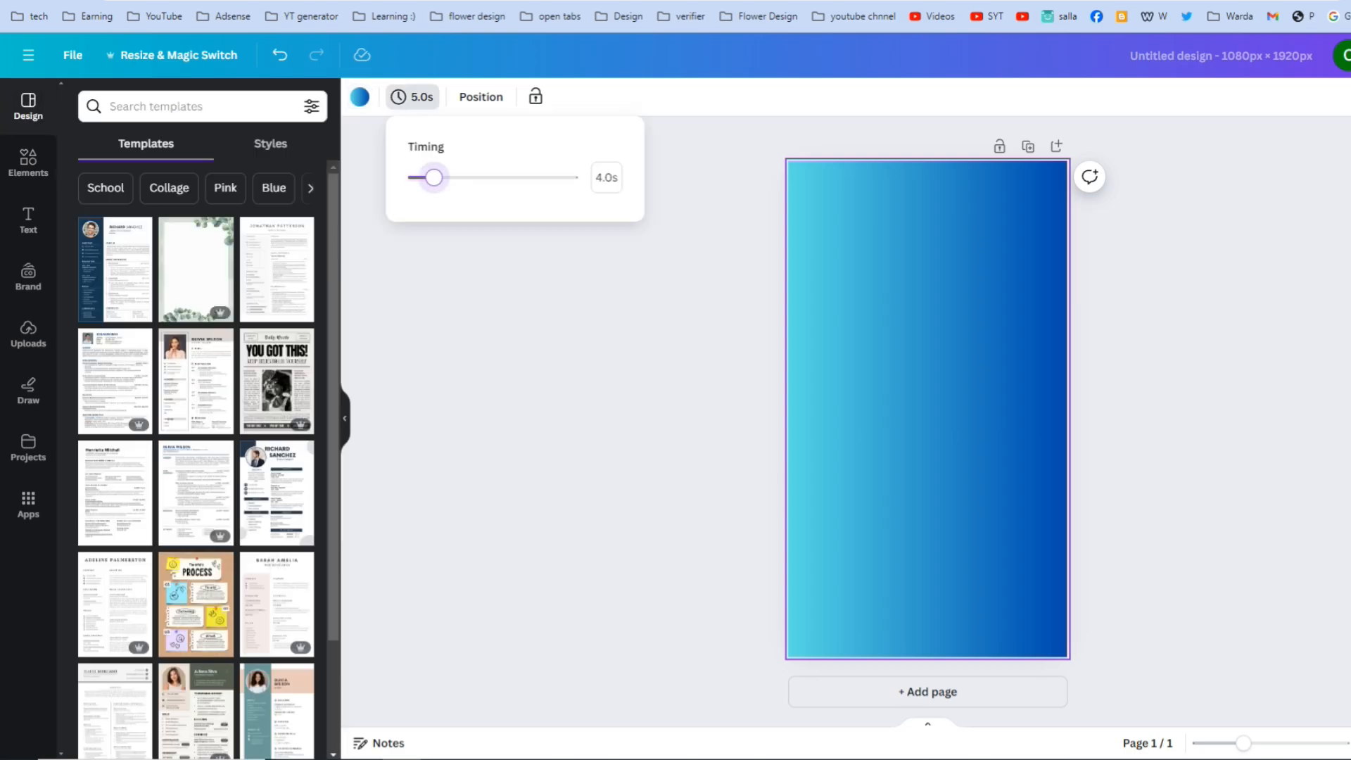
Search the elements library for "orange juice" and limit the results to photos
left_click(28, 162)
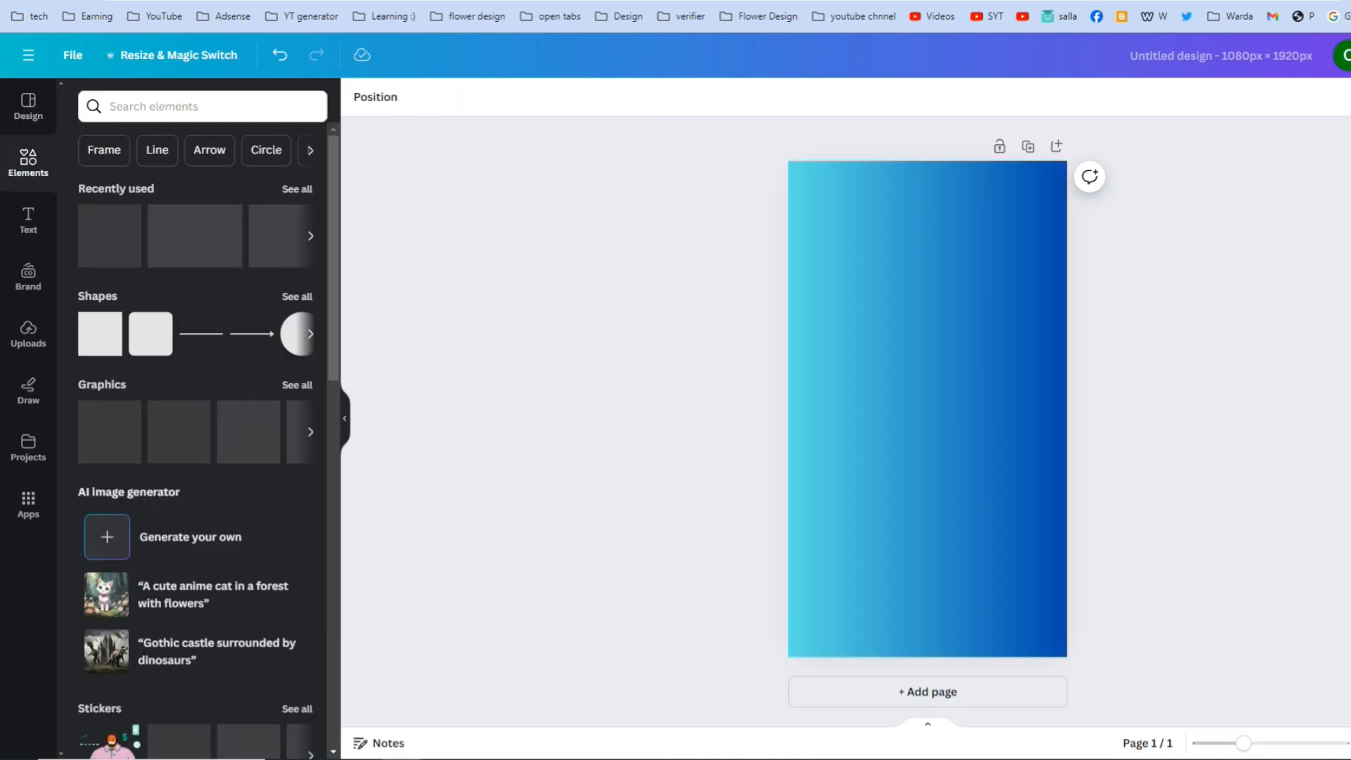
left_click(203, 106)
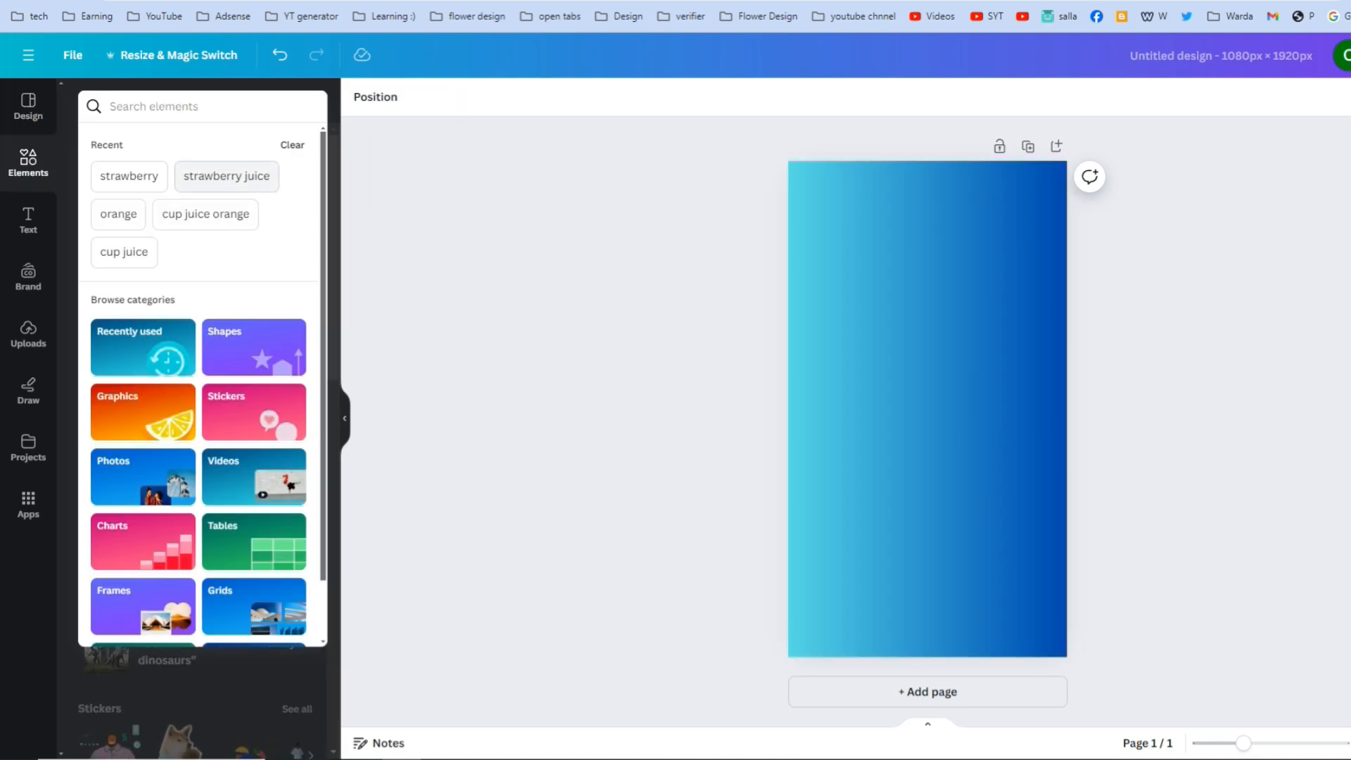
type("o")
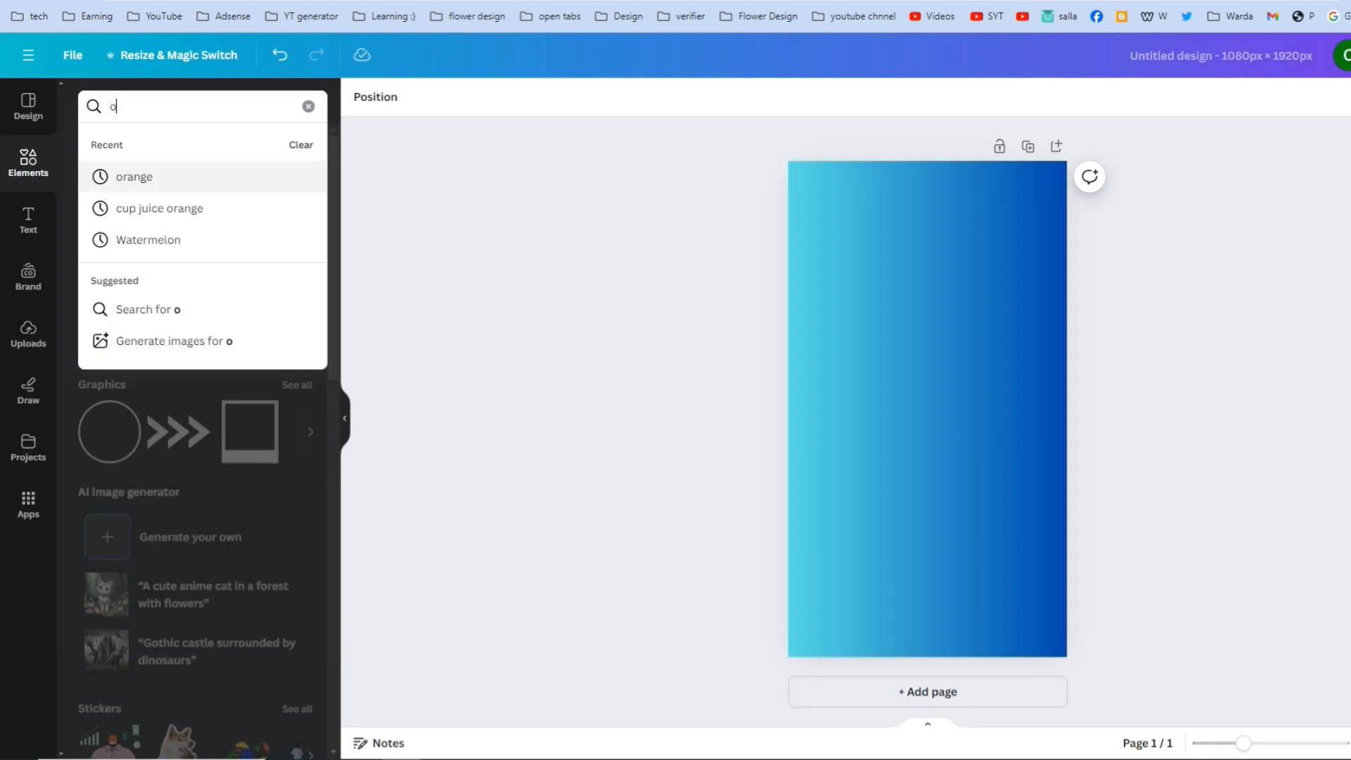
type("range juice")
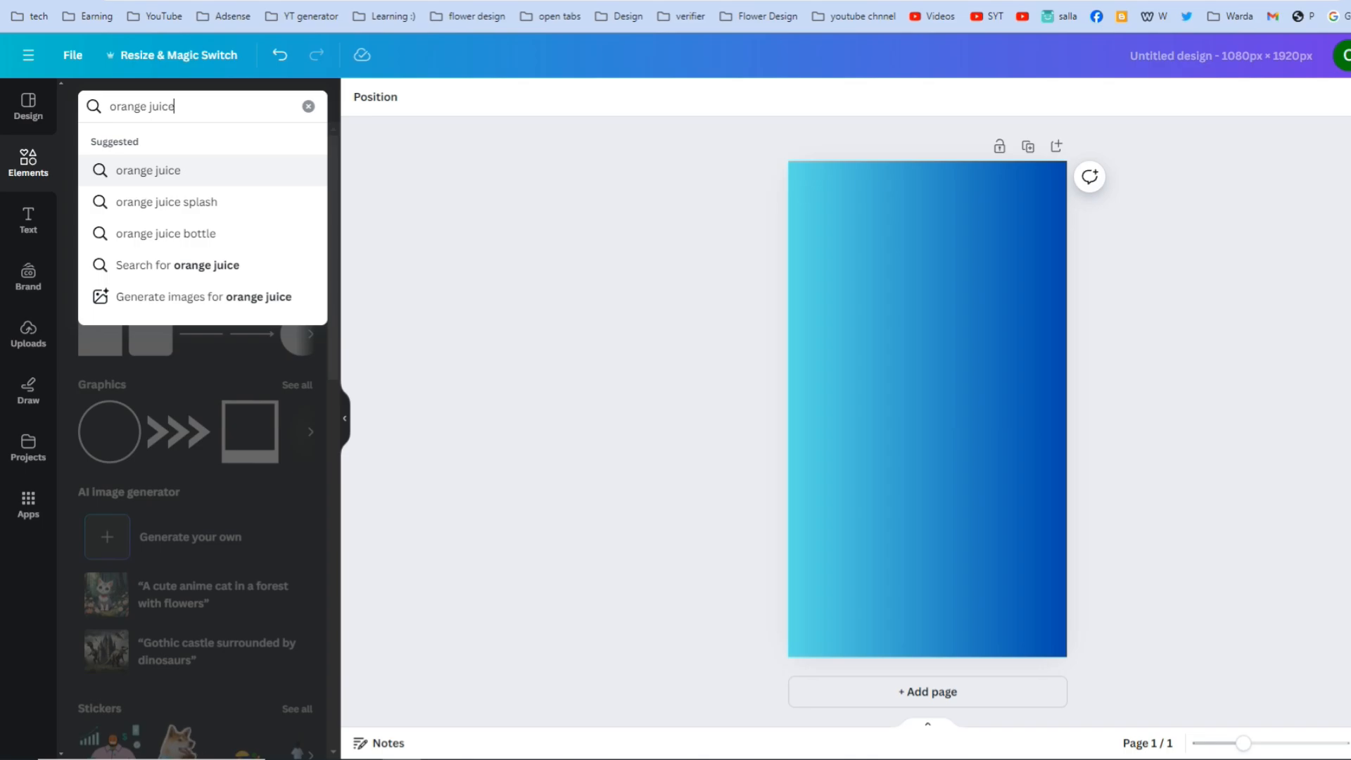
key("Return")
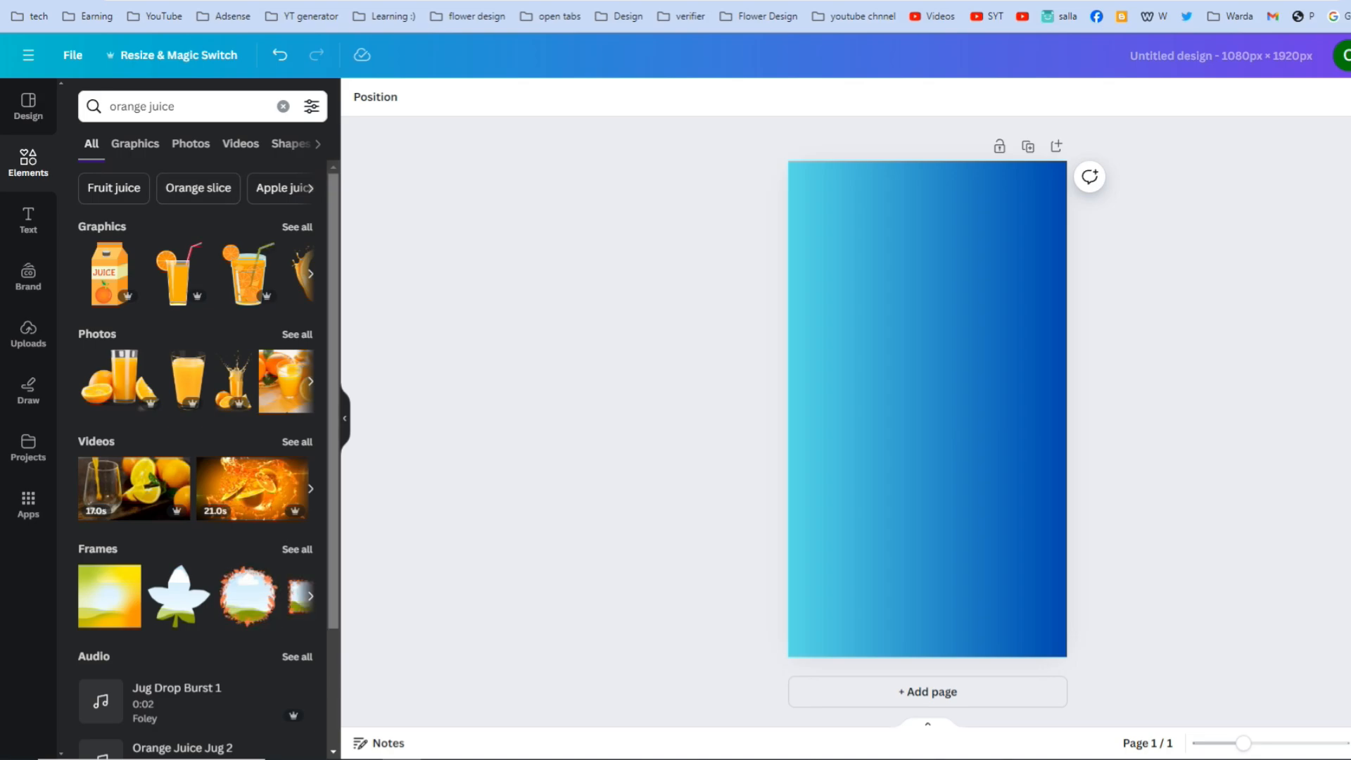
left_click(191, 144)
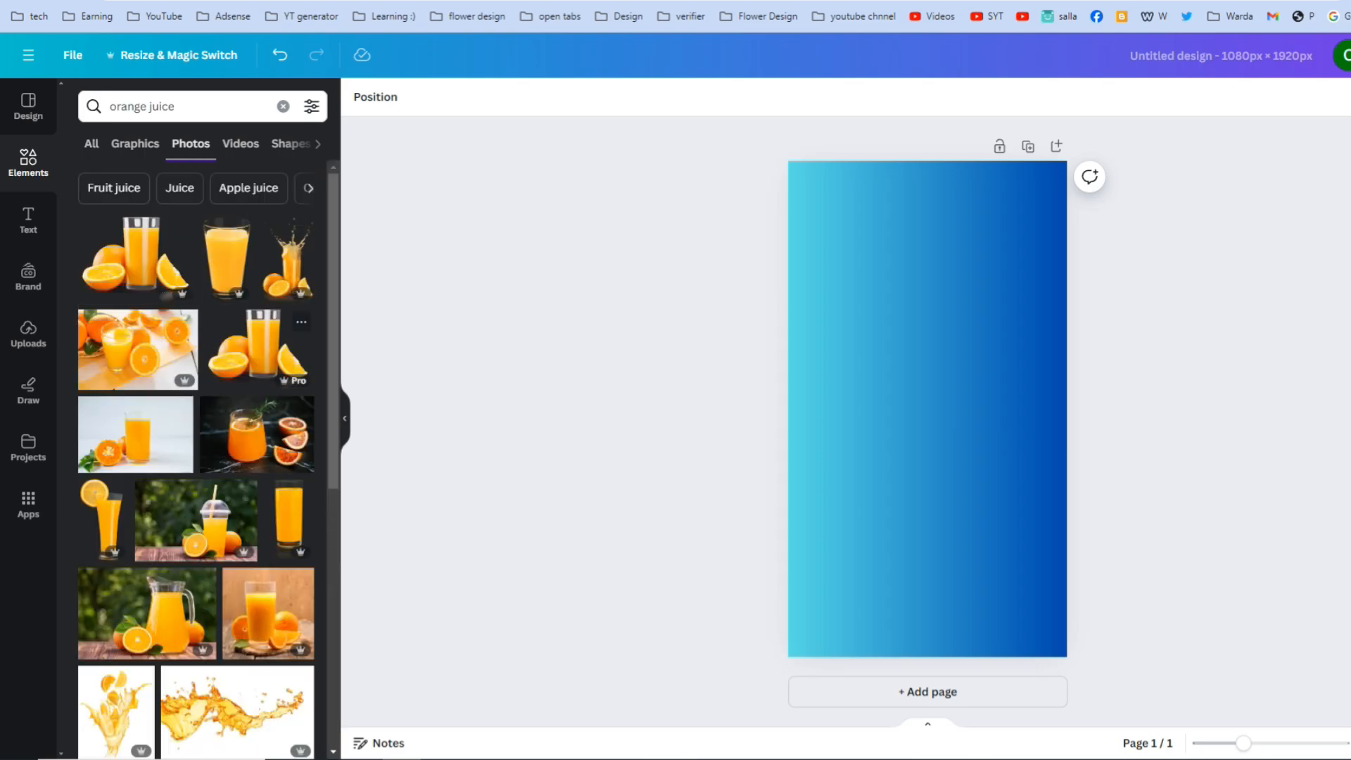
Place the splashing orange juice glass photo, rather than the plain glass one, at the page centre and shrink it slightly
left_click(261, 349)
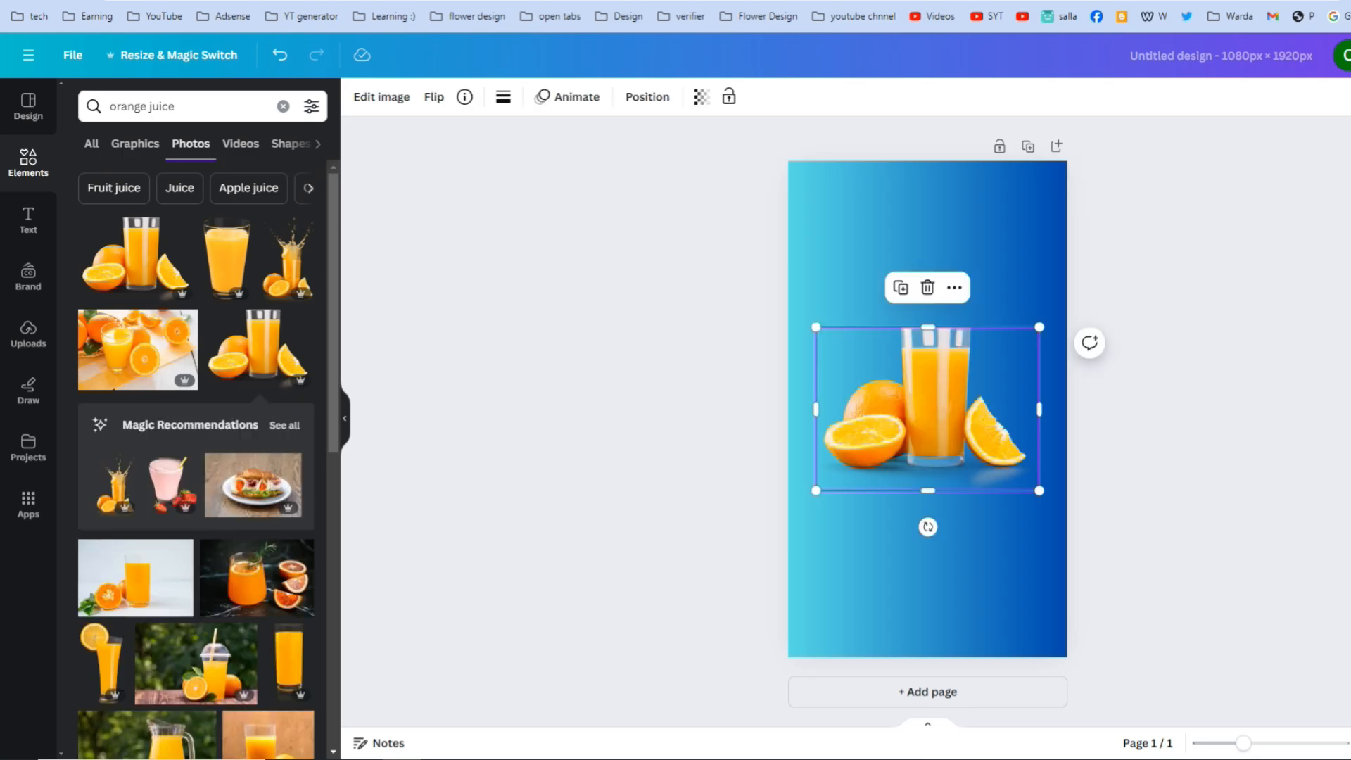
left_click(928, 287)
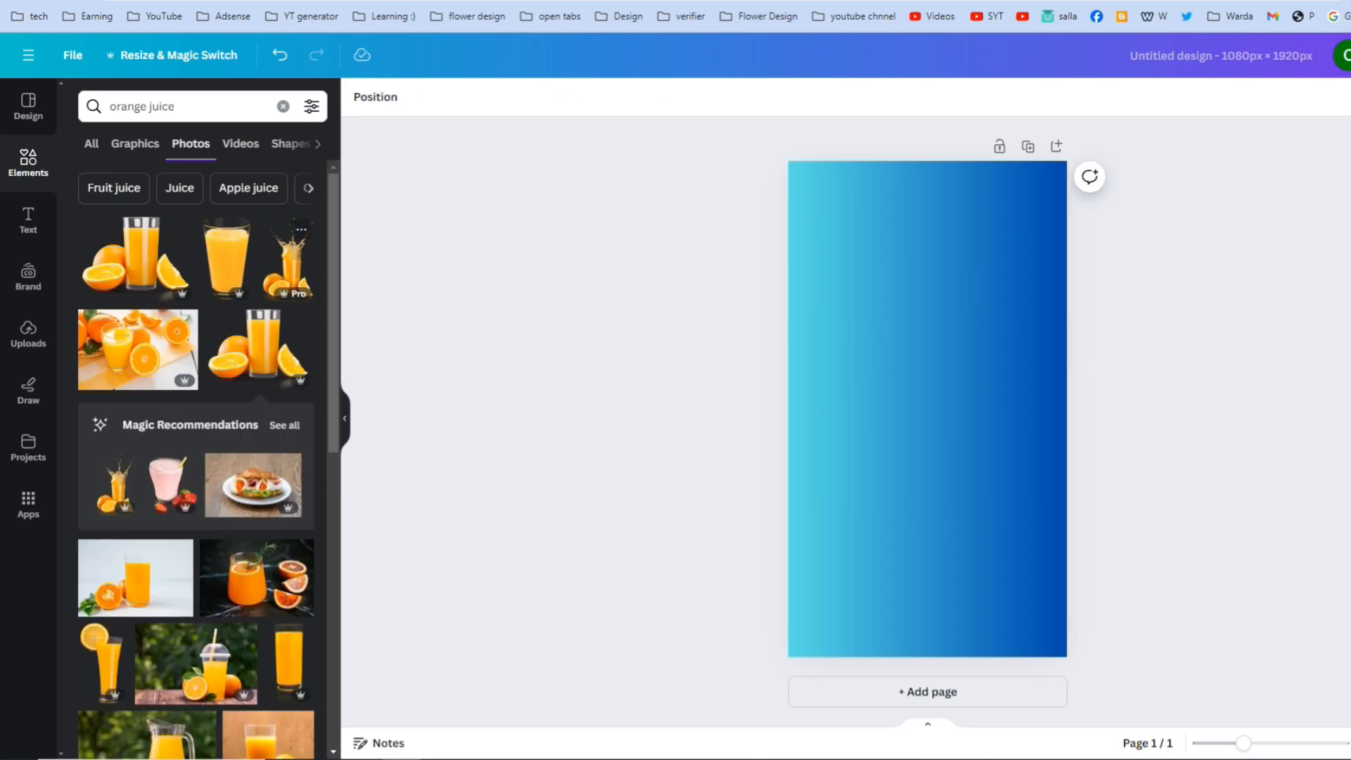
left_click(288, 260)
left_click_drag(936, 429, 927, 394)
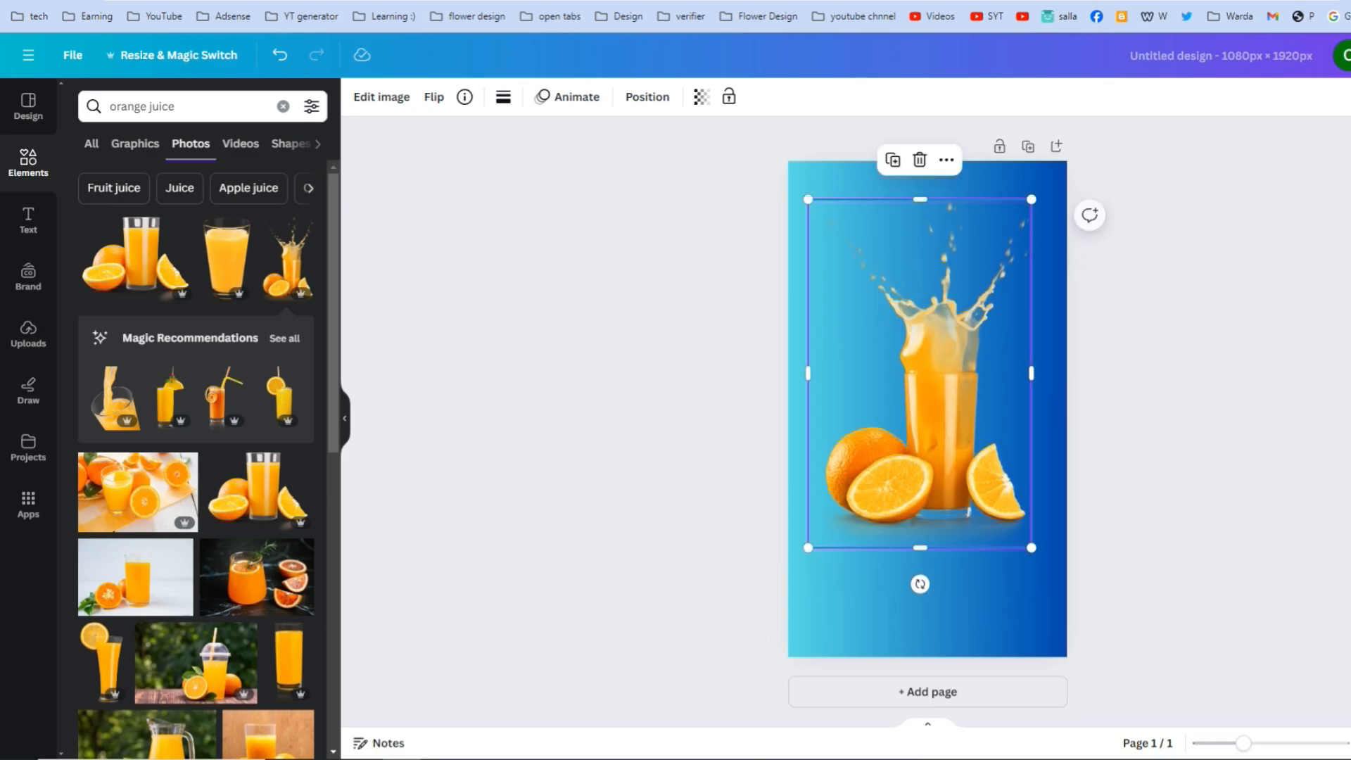
left_click_drag(1031, 199, 1012, 230)
left_click_drag(928, 408, 935, 405)
key("Escape")
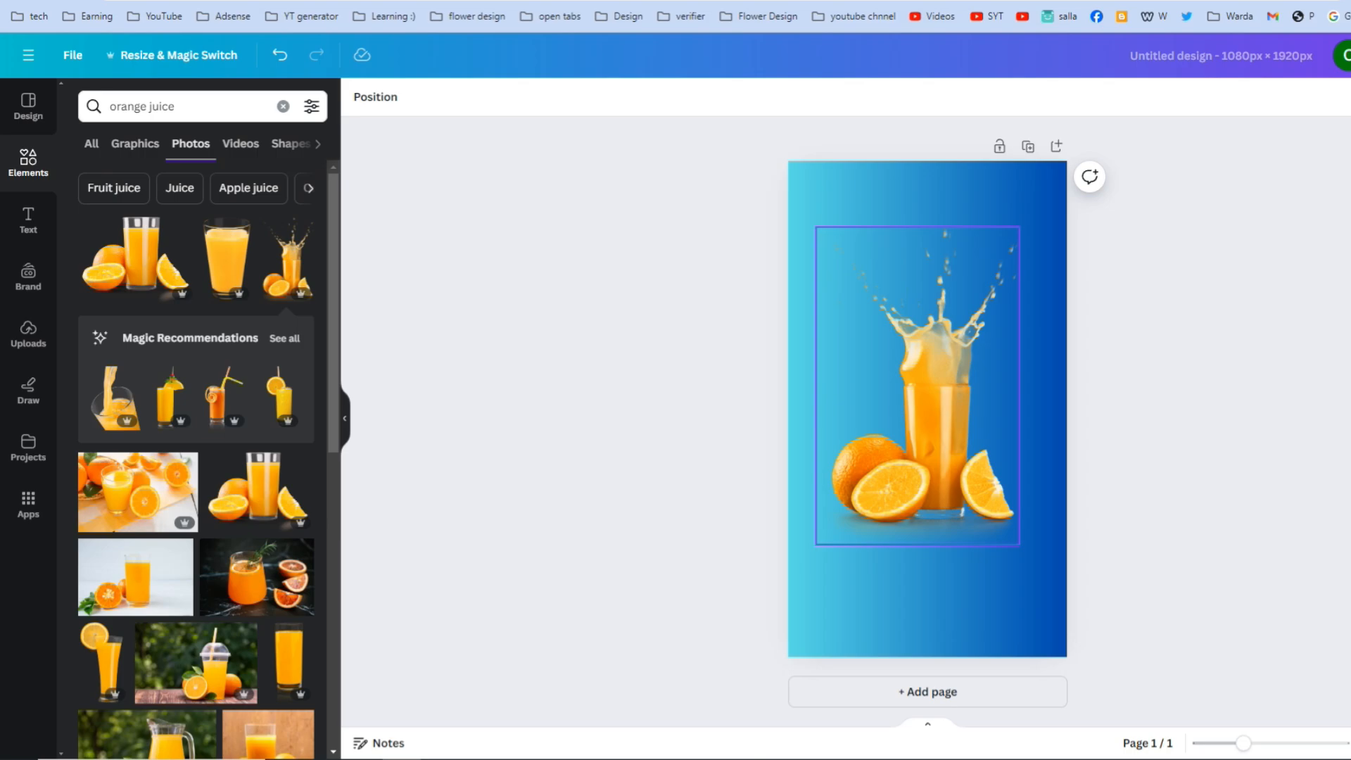
Change the photo search term to "orange" and run the search
left_click(159, 107)
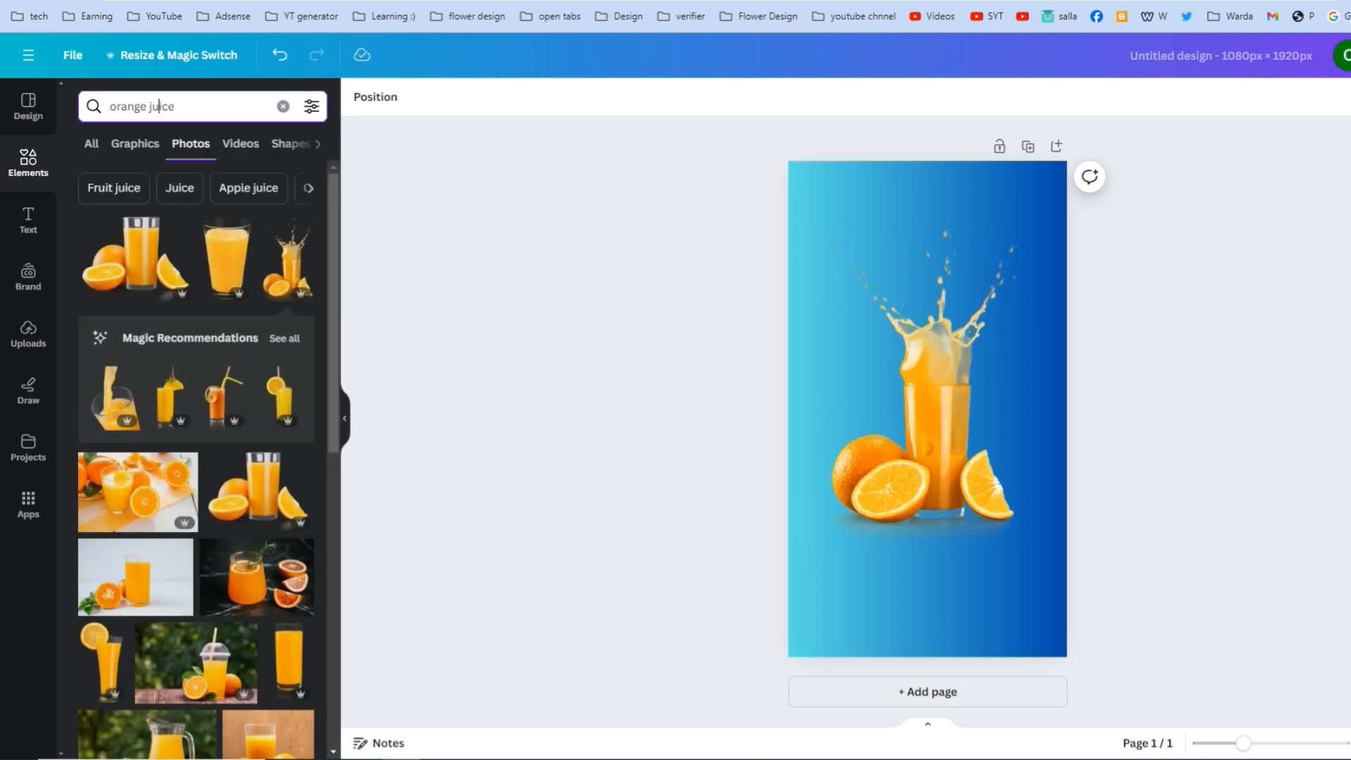
key("BackSpace")
key("BackSpace")
key("BackSpace")
key("BackSpace")
key("BackSpace")
key("BackSpace")
key("Return")
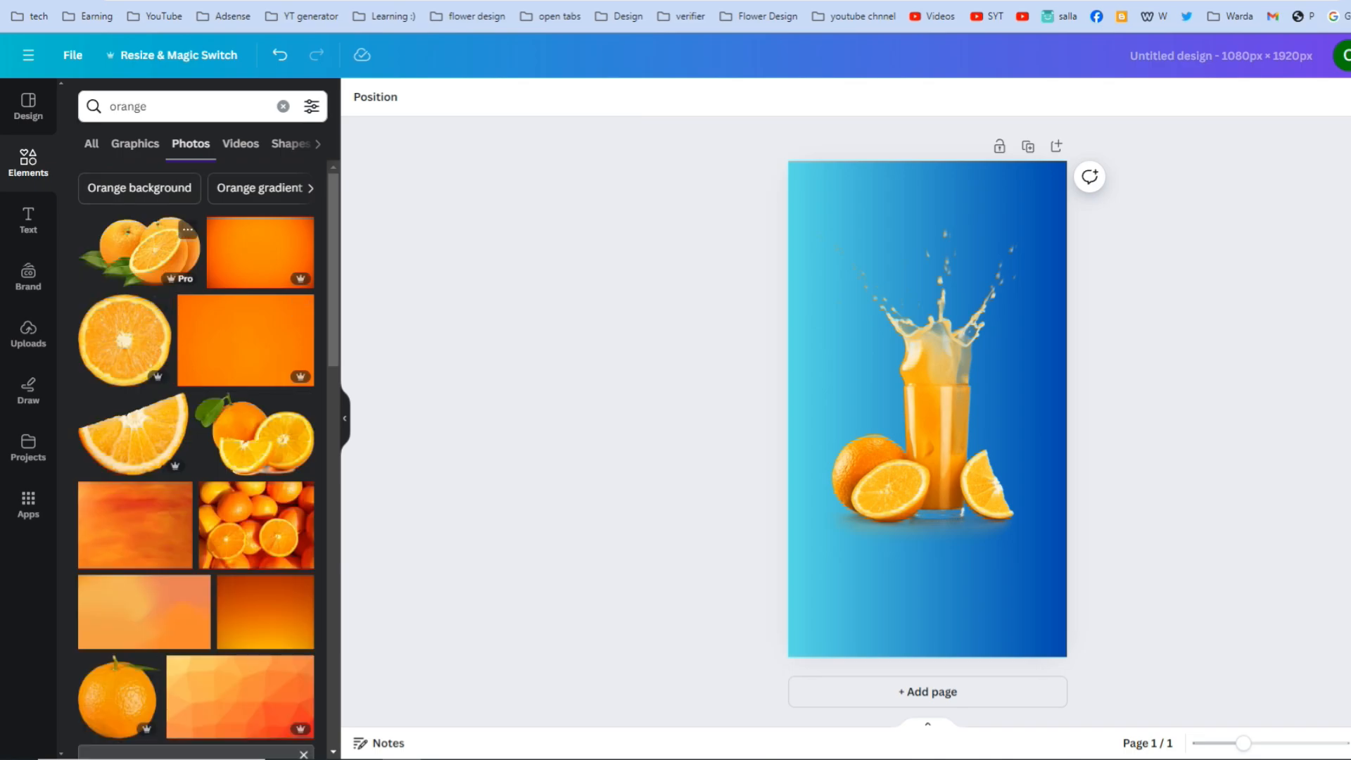
Add the photo of oranges with leaves, shrink it and place it partly over the page's bottom-right corner
left_click(141, 249)
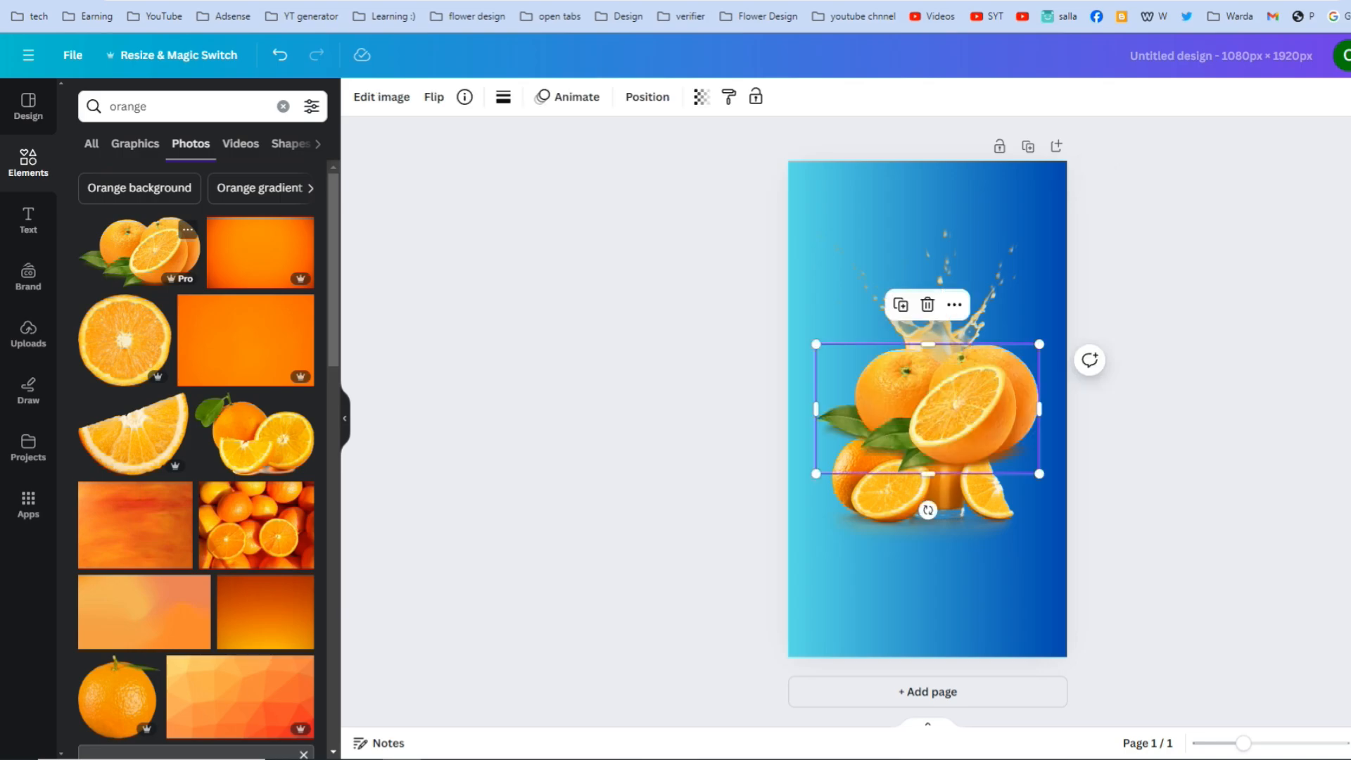
left_click_drag(927, 447, 950, 600)
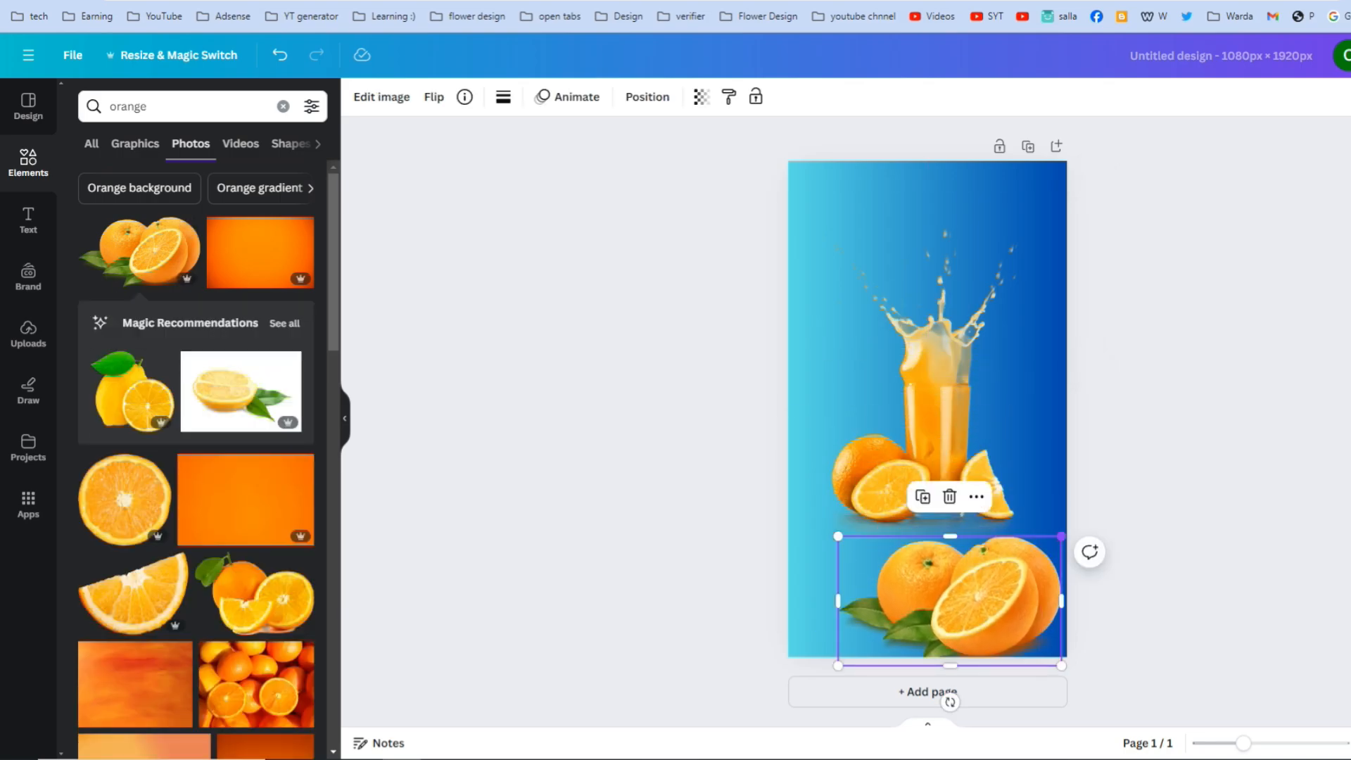
left_click_drag(1062, 536, 976, 586)
left_click_drag(915, 626, 1020, 629)
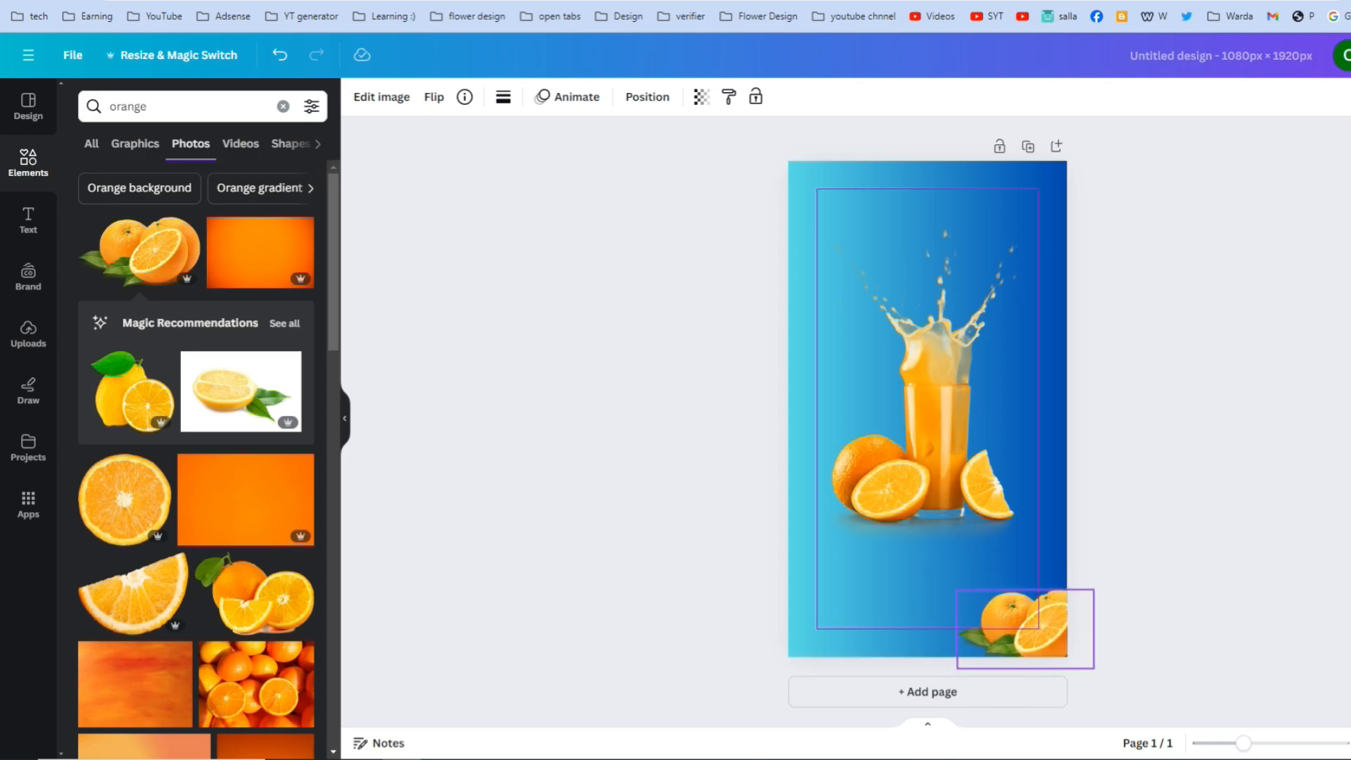
Add a small orange wedge photo overlapping the page's right edge beside the glass, and place a duplicate over the left edge
left_click(134, 594)
left_click_drag(915, 415, 968, 232)
left_click_drag(870, 311, 985, 224)
left_click_drag(1038, 183, 1075, 343)
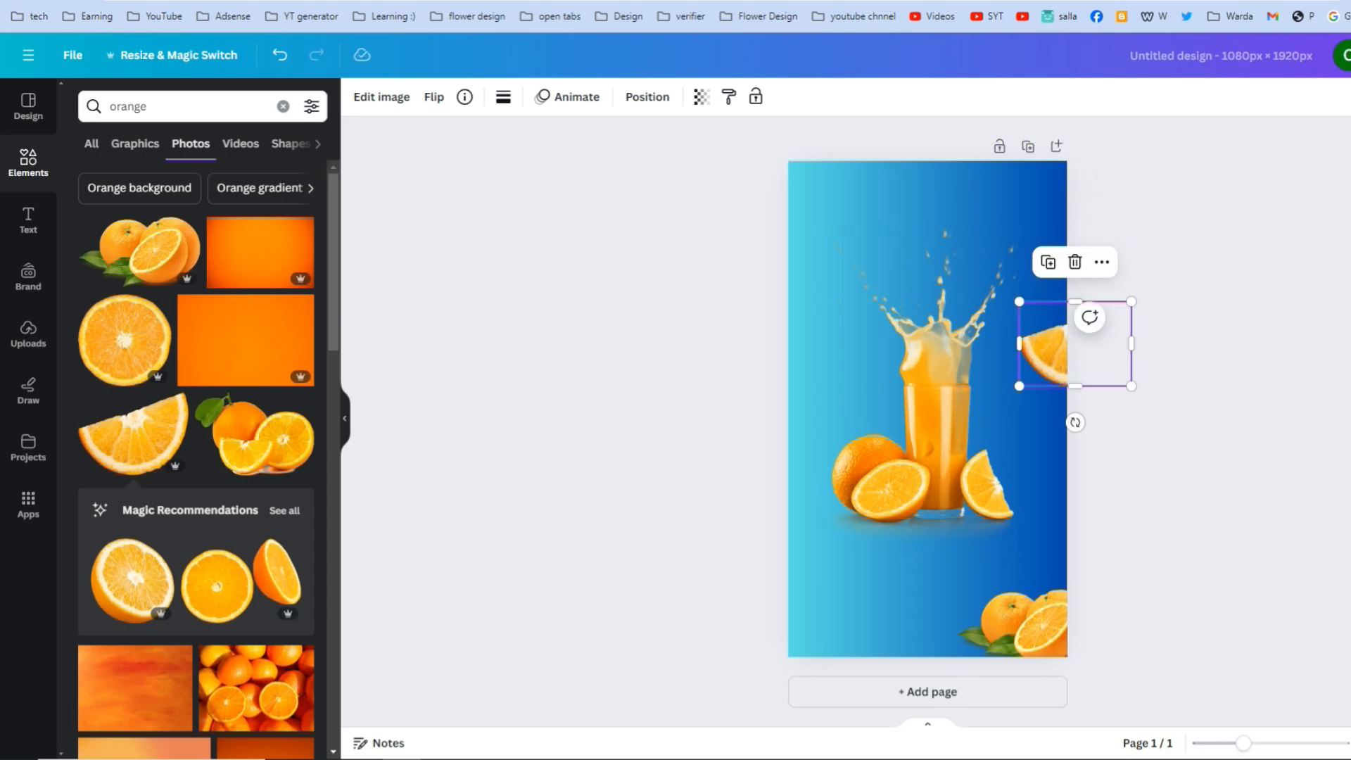
left_click(1049, 262)
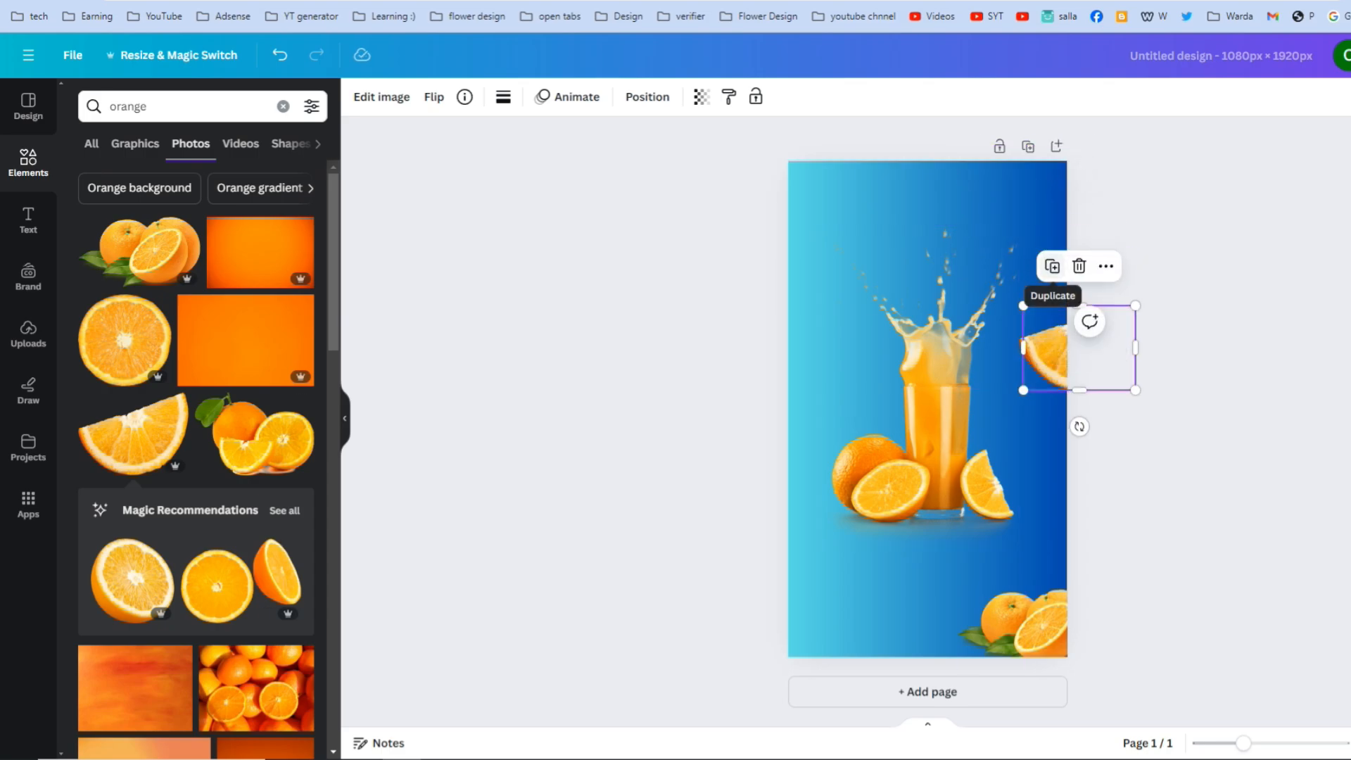
left_click_drag(1080, 348, 768, 394)
Add the whole orange photo with a leaf, reduce it and place it over the page's bottom-left corner
scroll(280, 570, "down", 4)
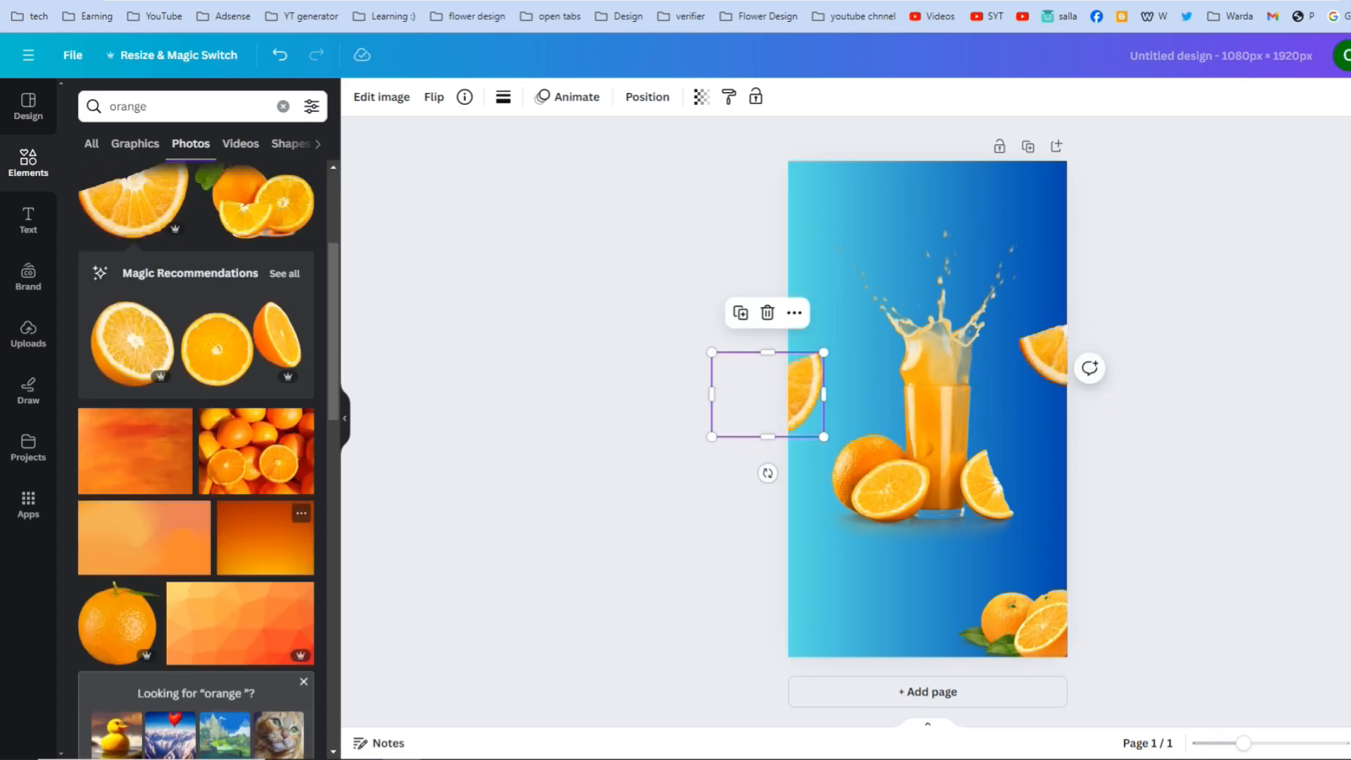
left_click(118, 544)
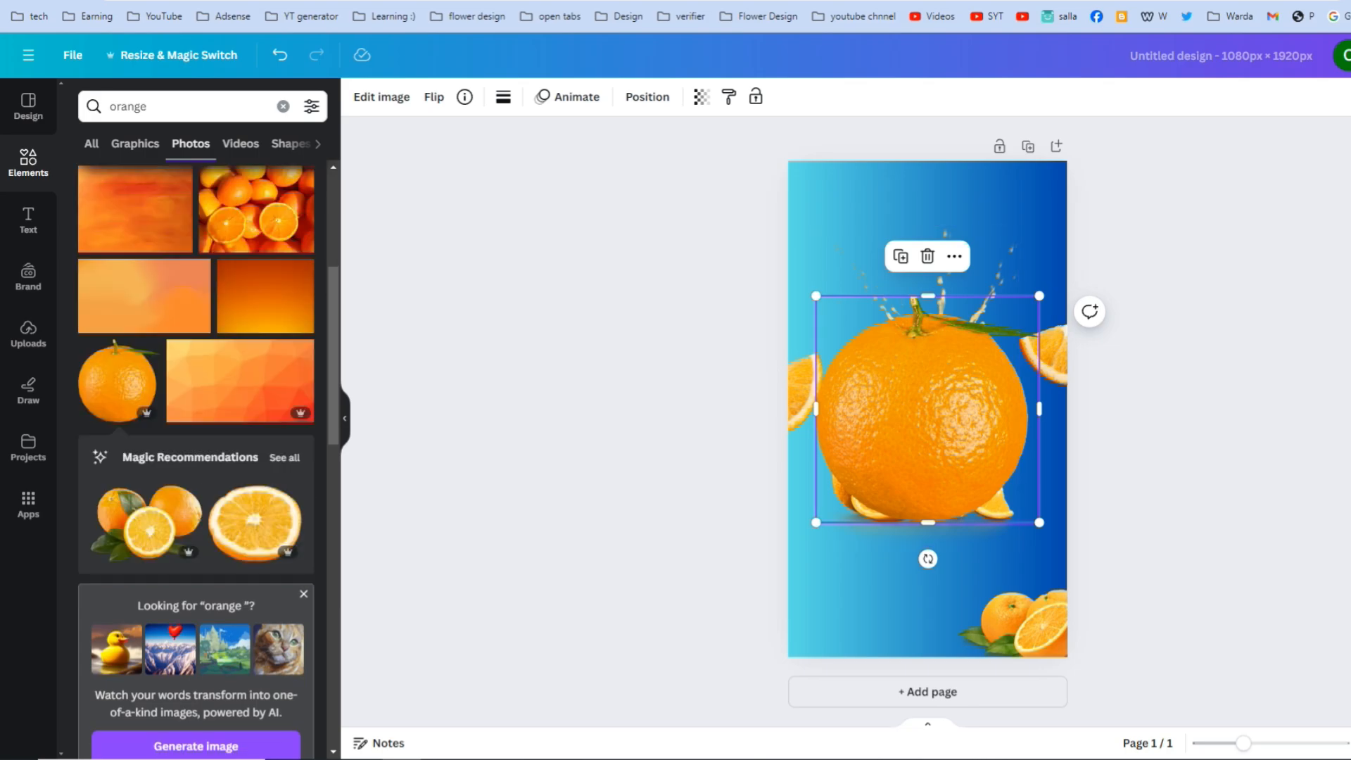
left_click_drag(1040, 297, 968, 386)
left_click_drag(893, 451, 840, 621)
scroll(256, 525, "down", 5)
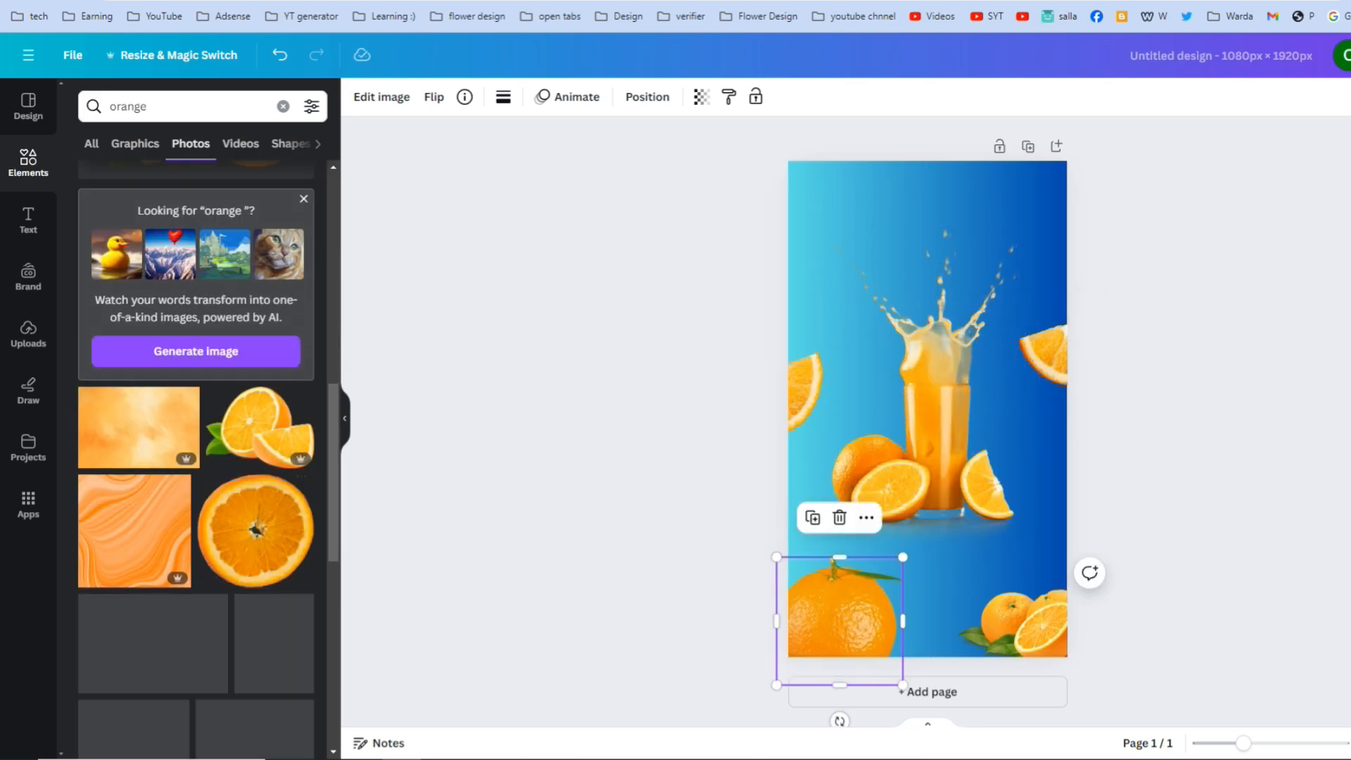
Add the photo of a halved orange with a wedge and leaves, shrink it and place it over the page's top-right corner
scroll(255, 492, "down", 1)
left_click(261, 349)
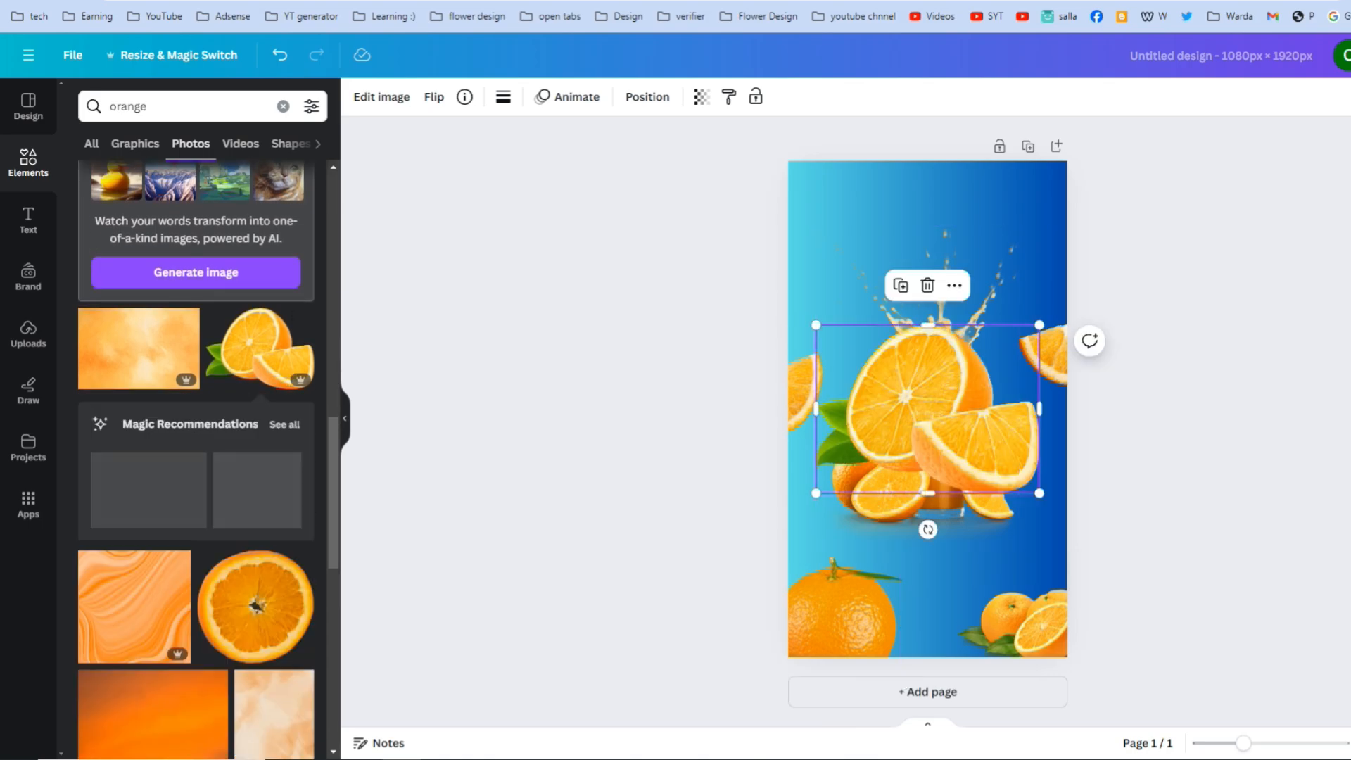
left_click_drag(929, 409, 964, 206)
left_click_drag(857, 273, 1010, 202)
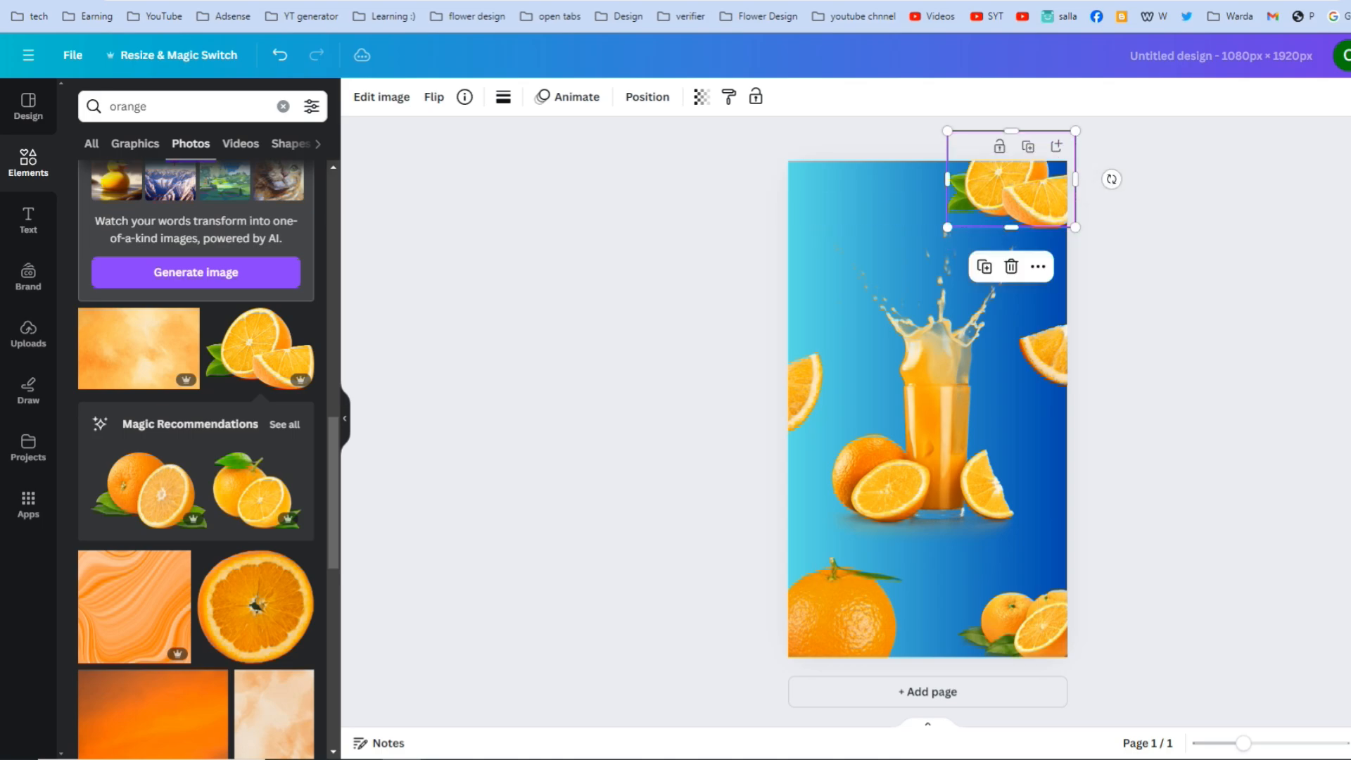
Add the round orange slice photo, reduce it and place it partly over the page's top-left corner
scroll(197, 458, "down", 3)
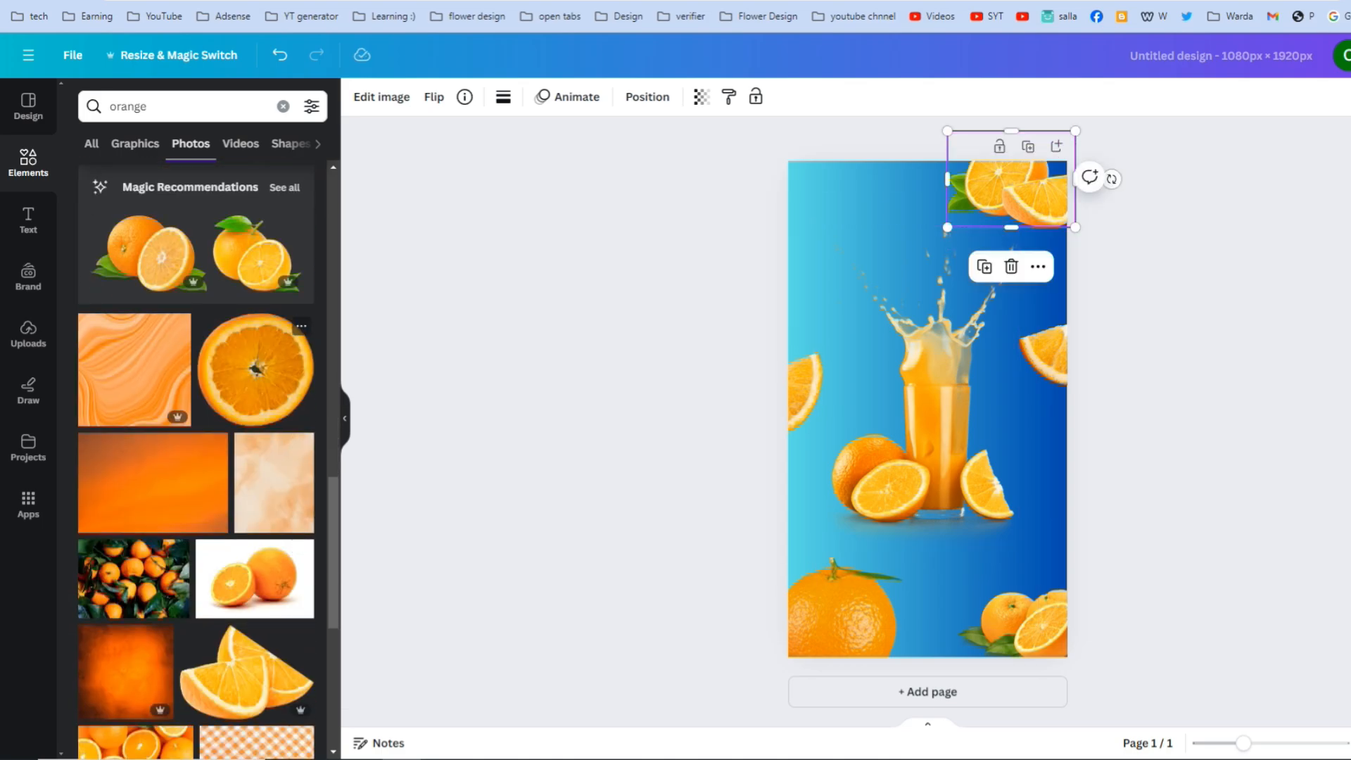
left_click(255, 370)
left_click_drag(928, 408, 806, 179)
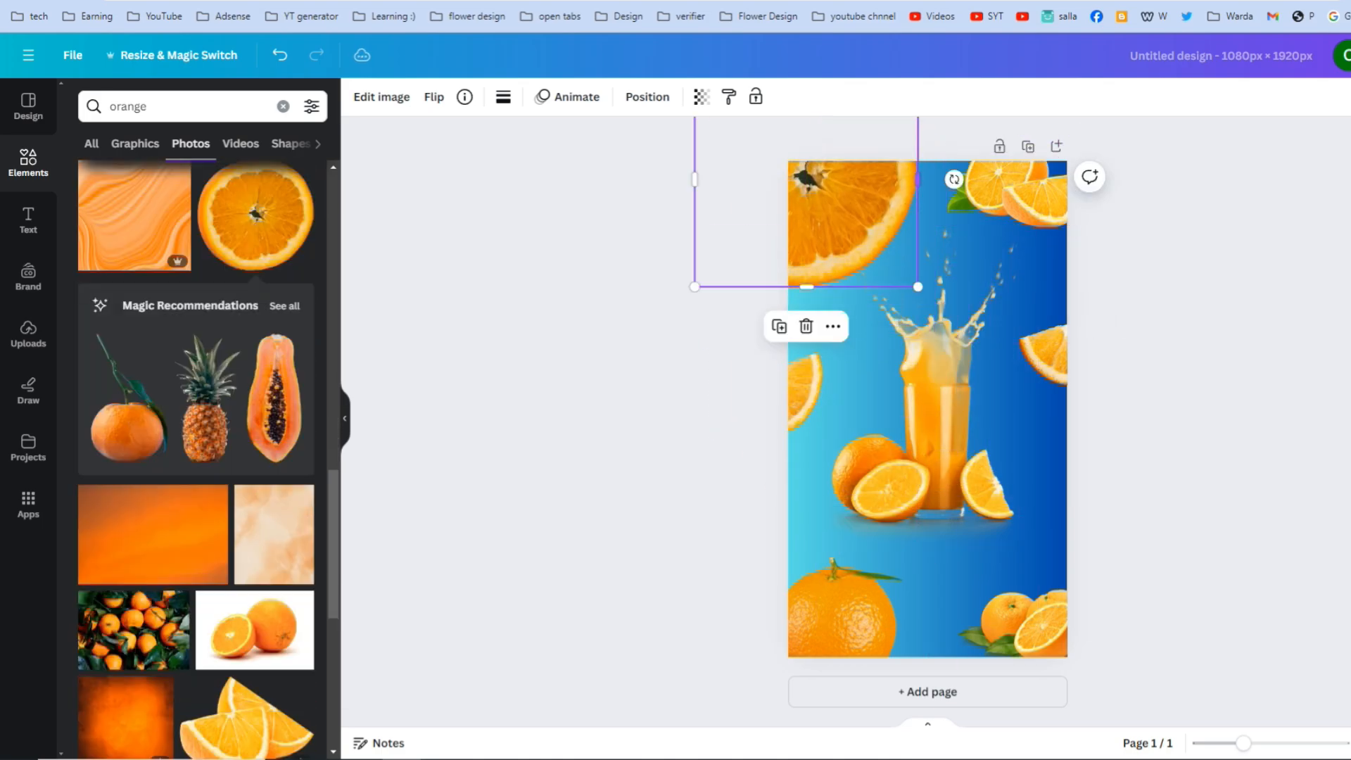
left_click_drag(918, 288, 866, 236)
left_click_drag(823, 191, 832, 207)
key("Escape")
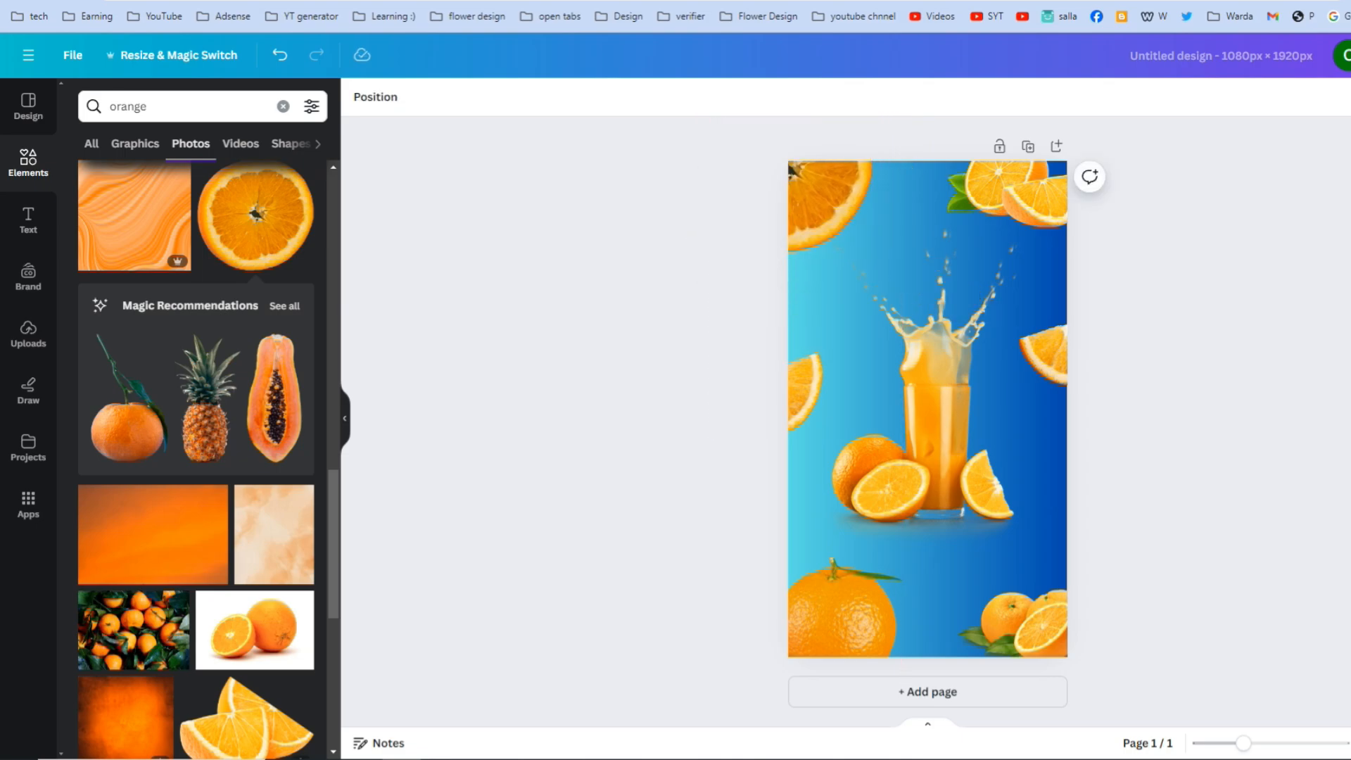
Select the whole page and open its page animation options
left_click(928, 573)
key("Escape")
left_click(1039, 278)
left_click(655, 246)
left_click(901, 232)
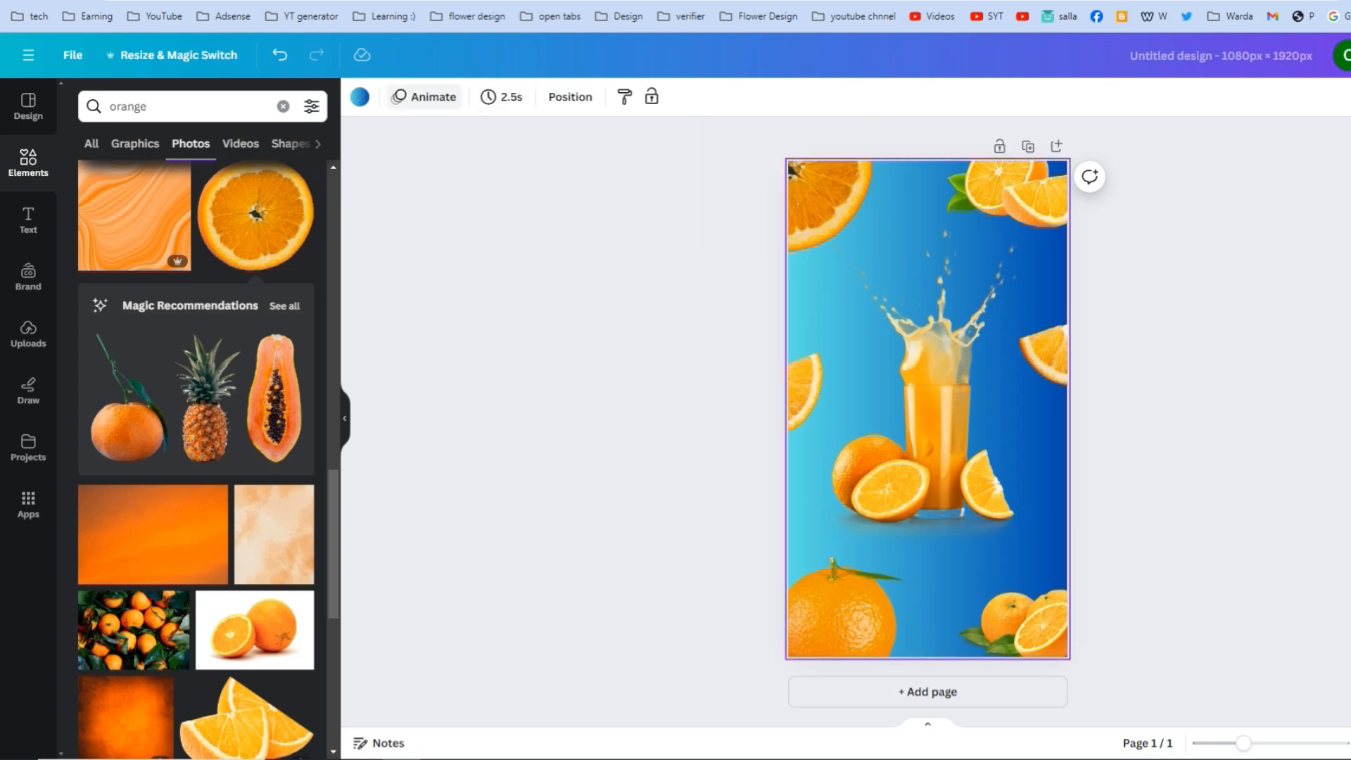
left_click(424, 96)
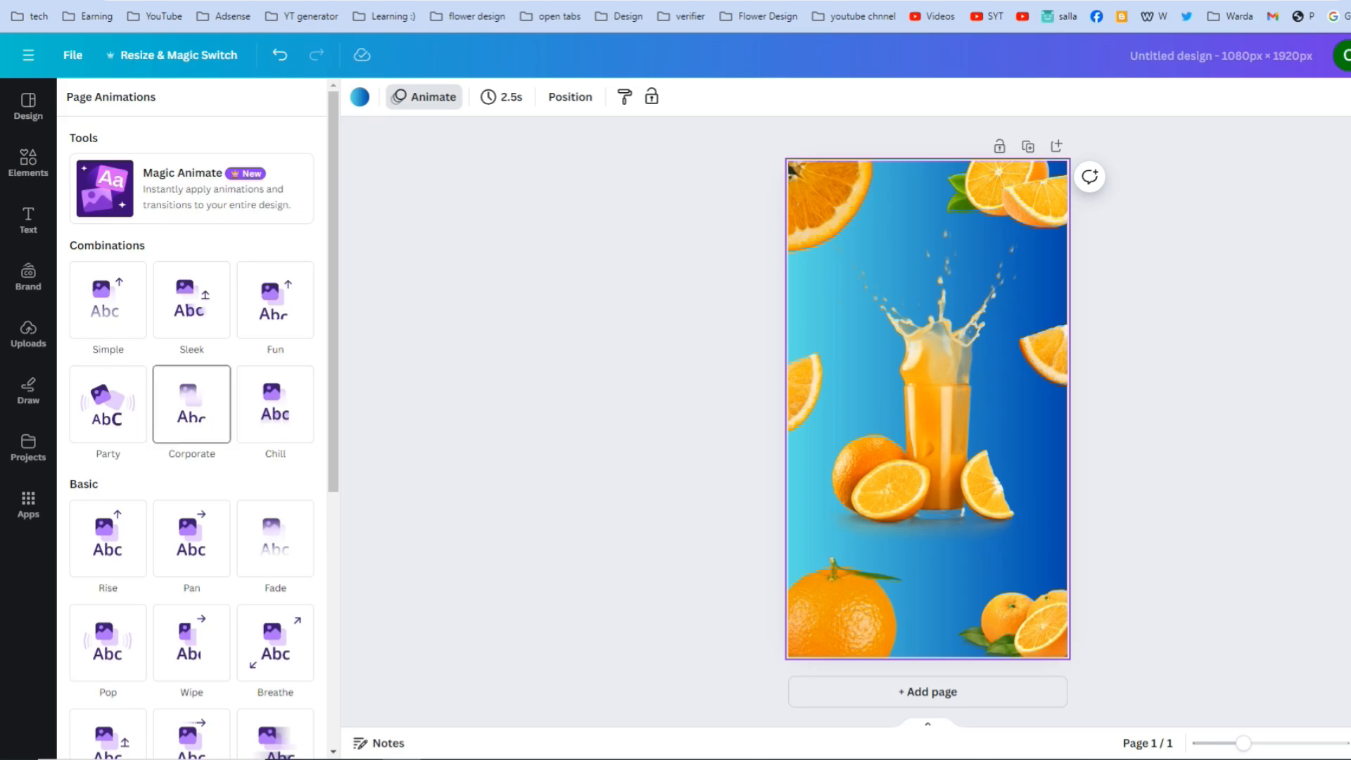
Try the Party and Fade animations on the page
left_click(108, 405)
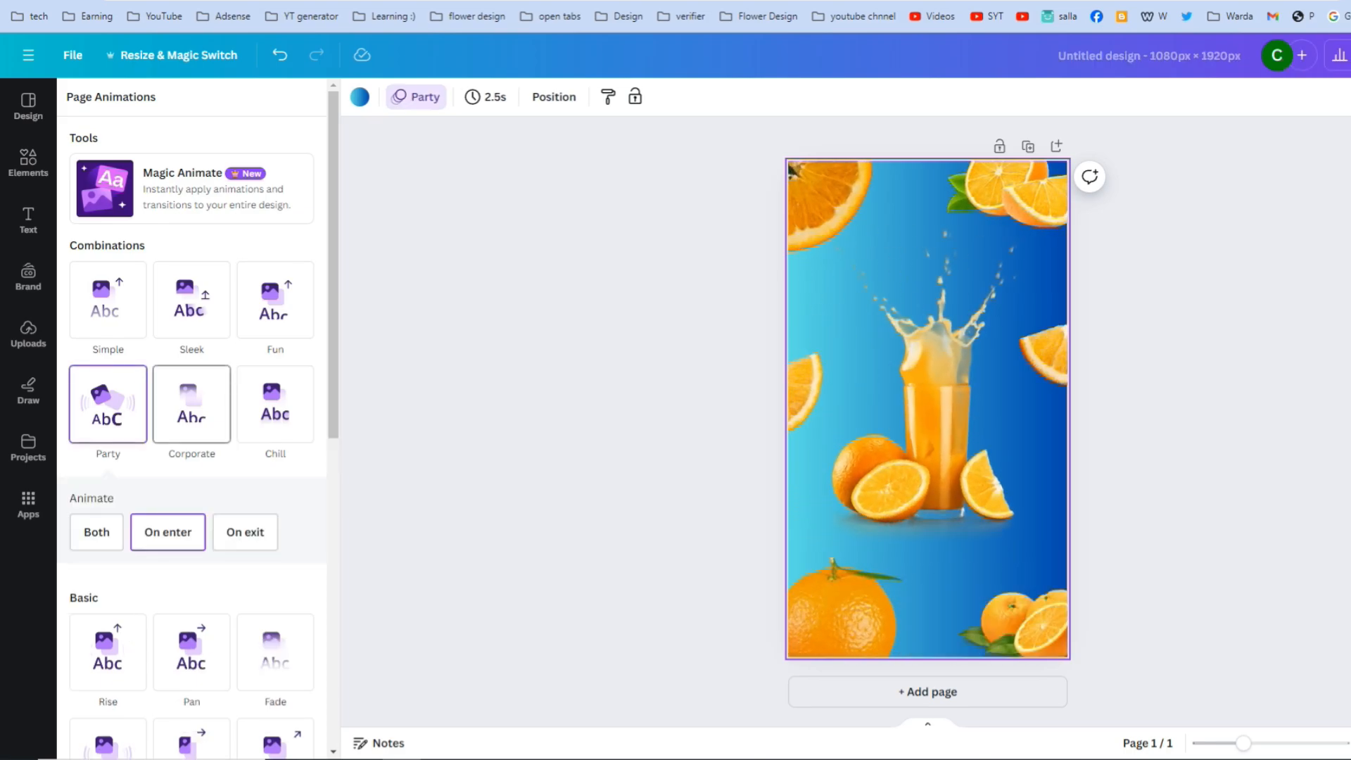
left_click(191, 404)
left_click(275, 405)
scroll(275, 415, "down", 3)
left_click(276, 418)
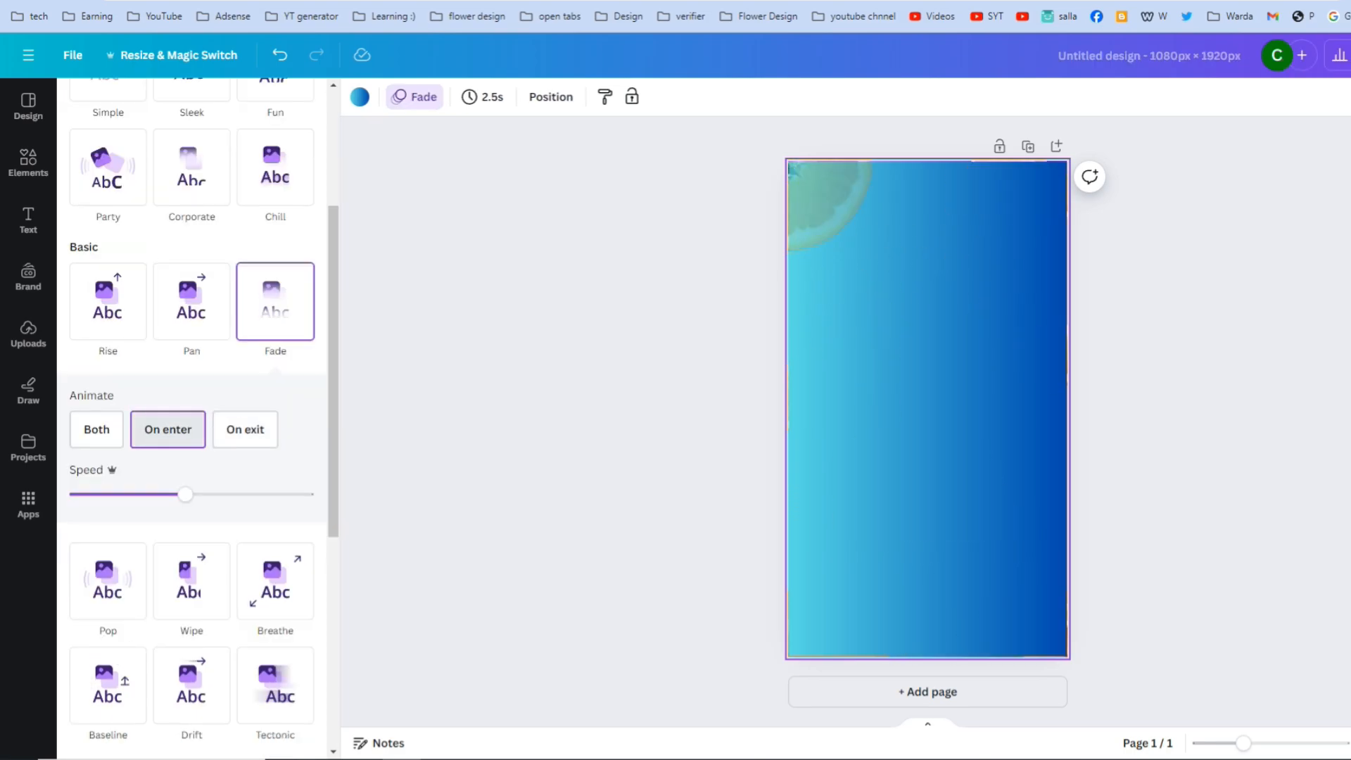
Try the Stomp page animation, and settle on Tectonic for the page
scroll(141, 437, "down", 3)
left_click(107, 447)
scroll(105, 521, "down", 4)
left_click(108, 503)
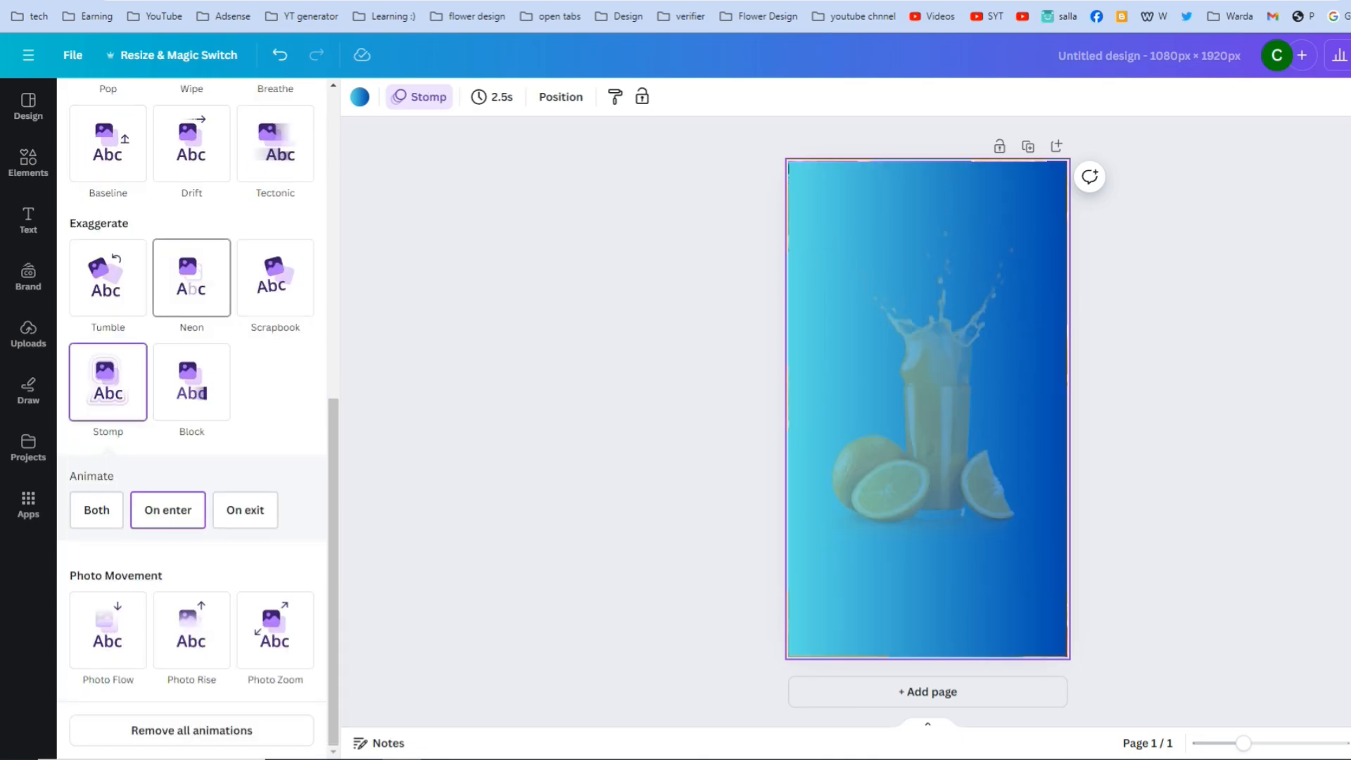
scroll(275, 282, "up", 2)
left_click(275, 296)
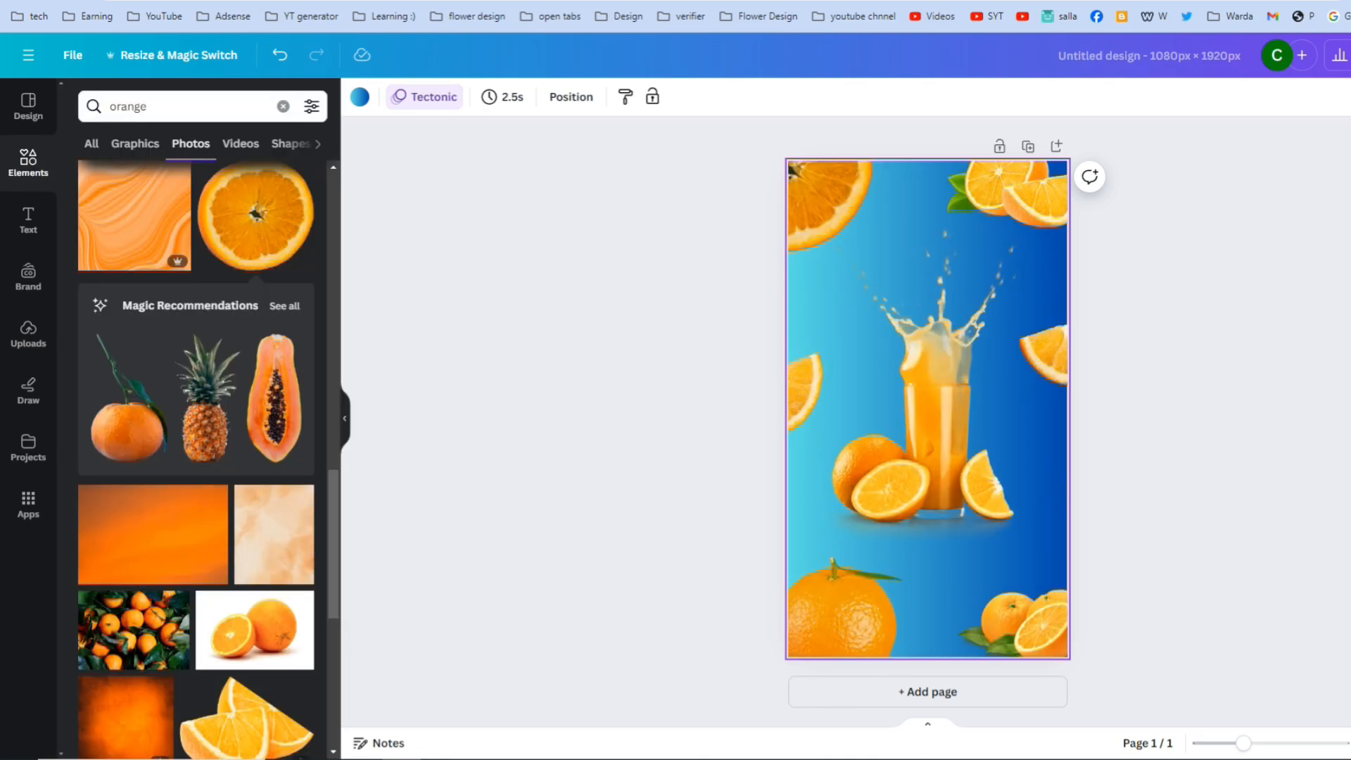
Show the page thumbnails and duplicate the orange juice page
left_click(928, 725)
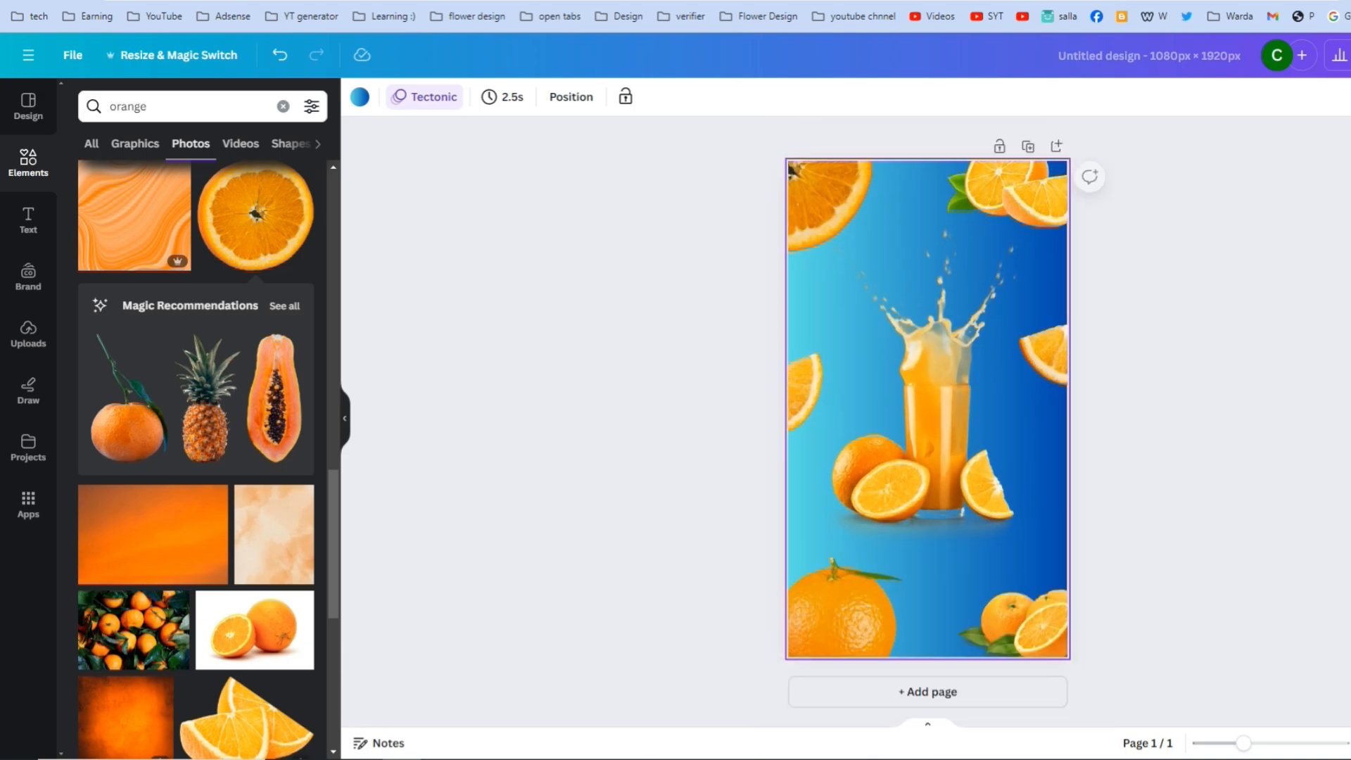
mouse_move(380, 686)
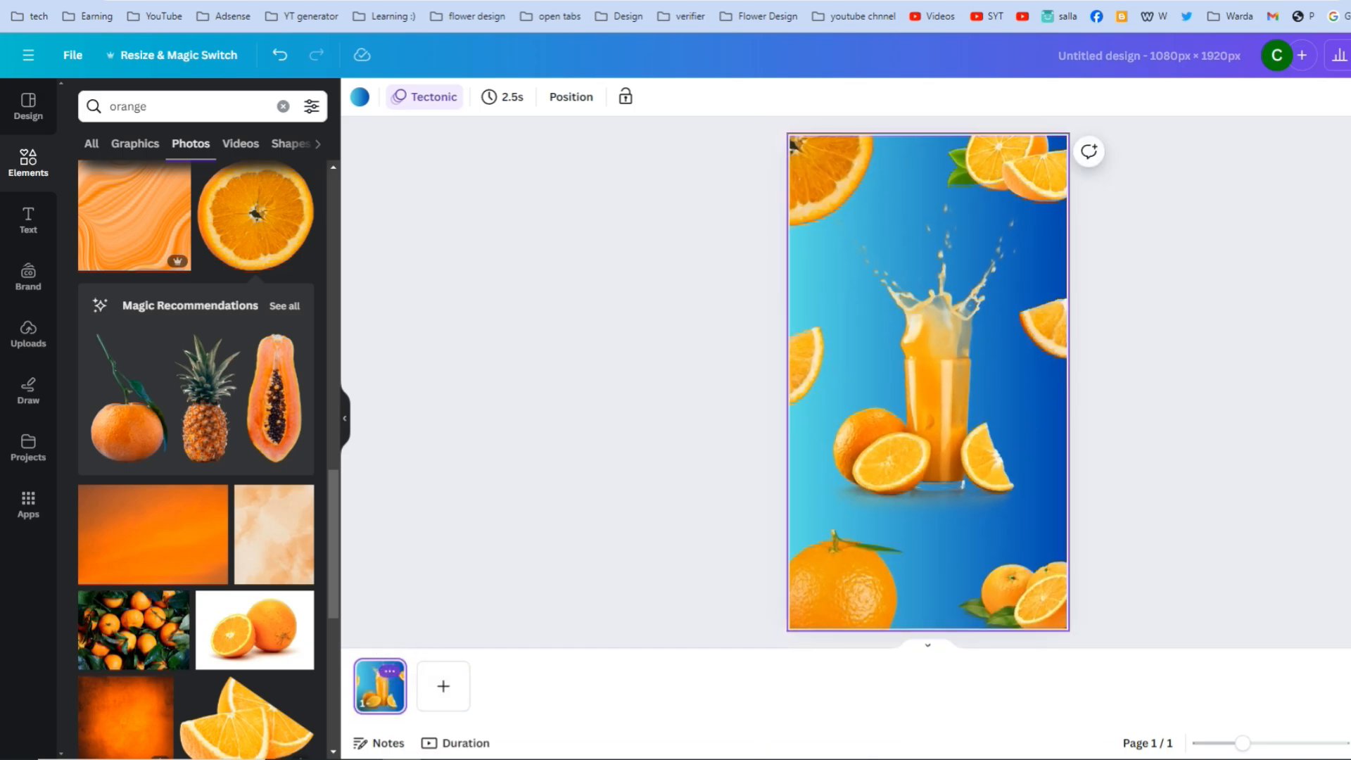
left_click(389, 671)
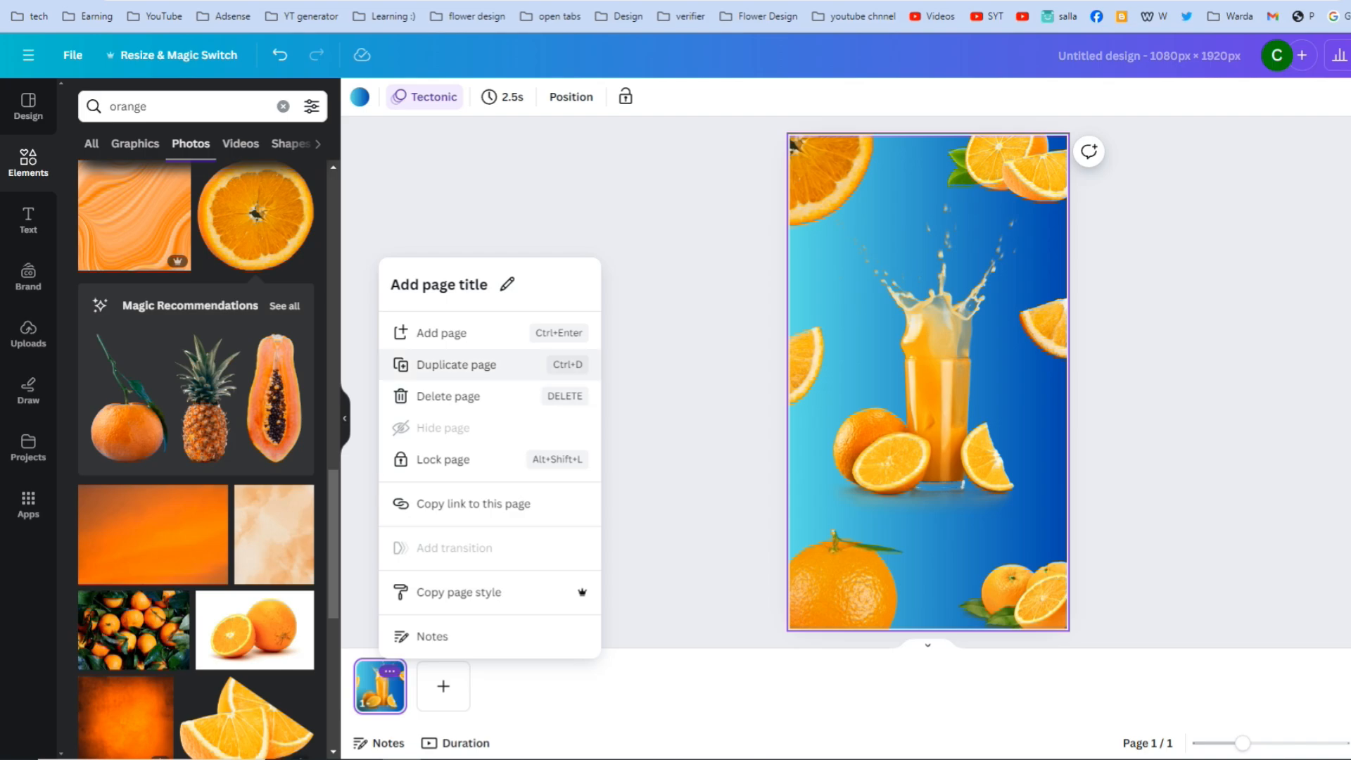
left_click(456, 364)
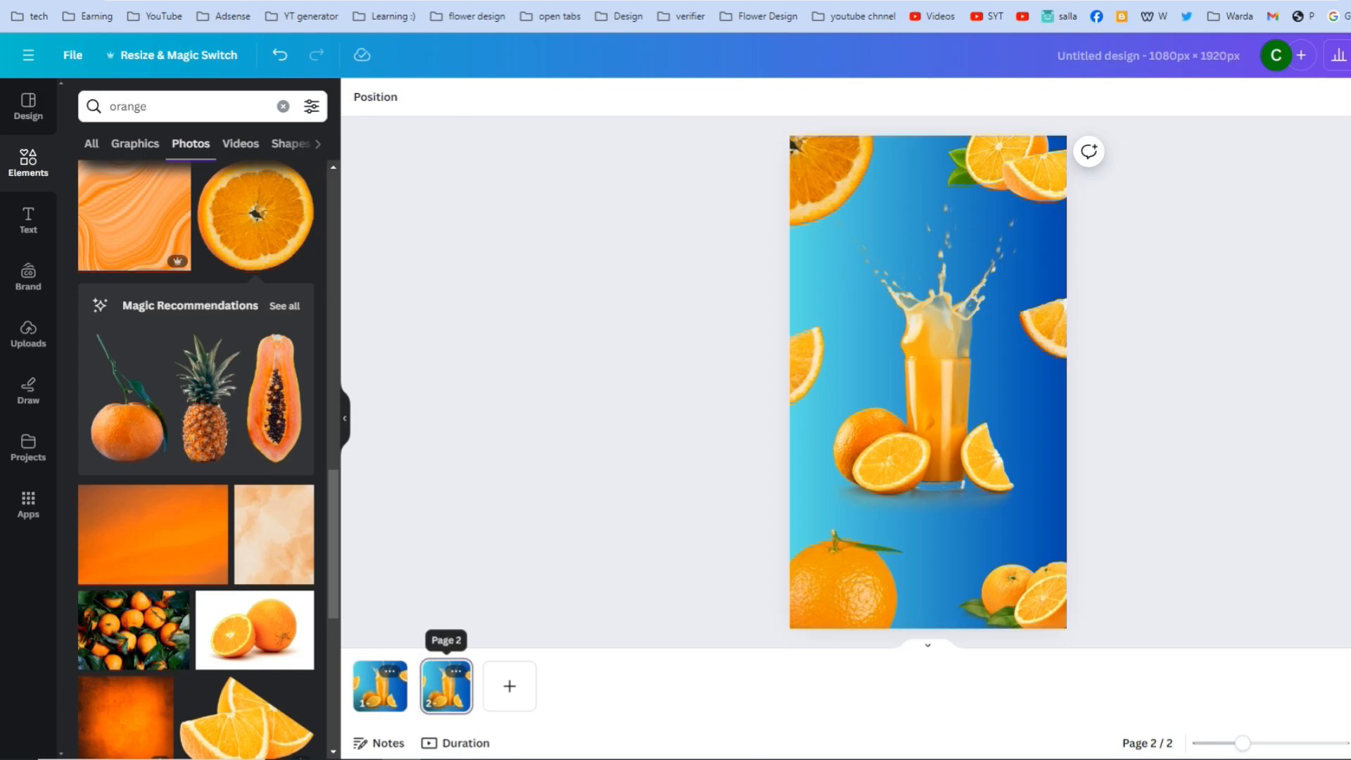
left_click(510, 687)
key("Delete")
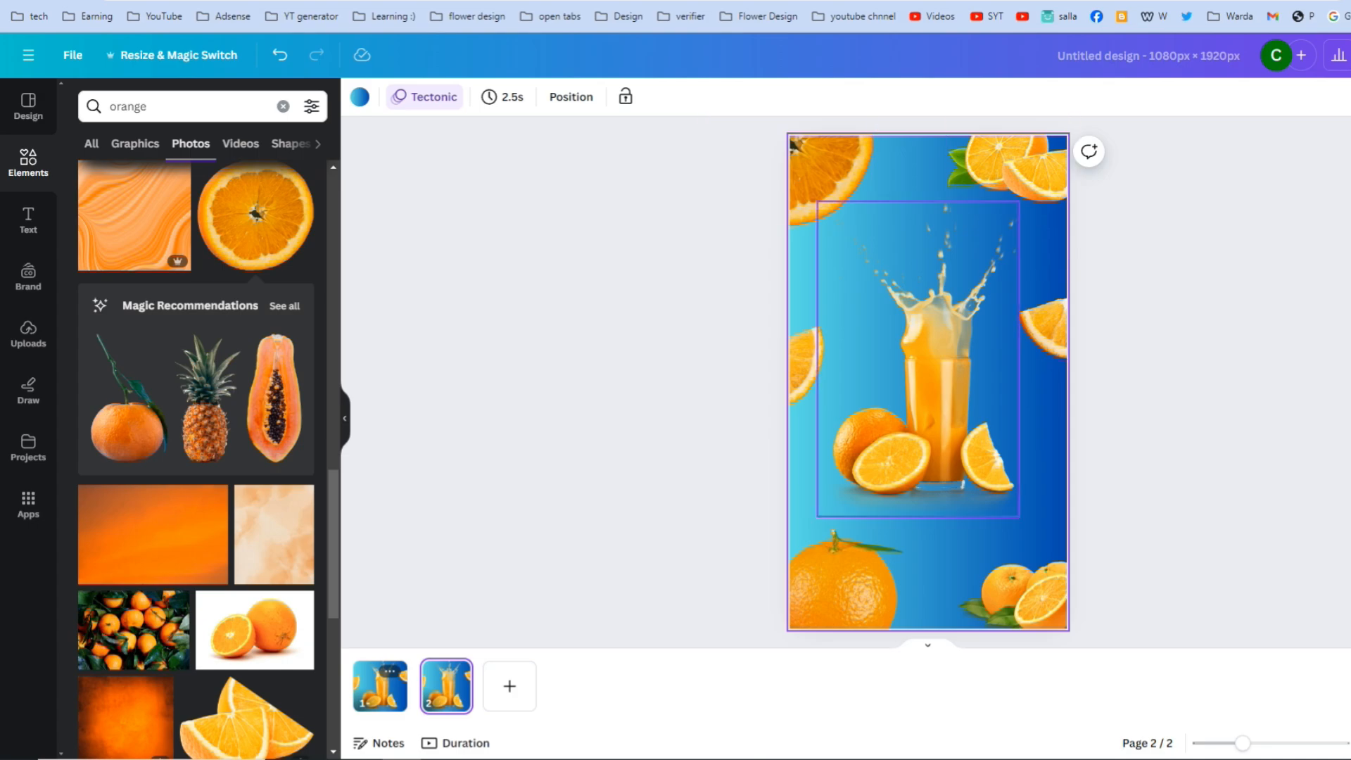
Change the background of page 2 to the pale yellow-to-pink gradient, leaving page 1 as it is
key("Escape")
left_click(939, 541)
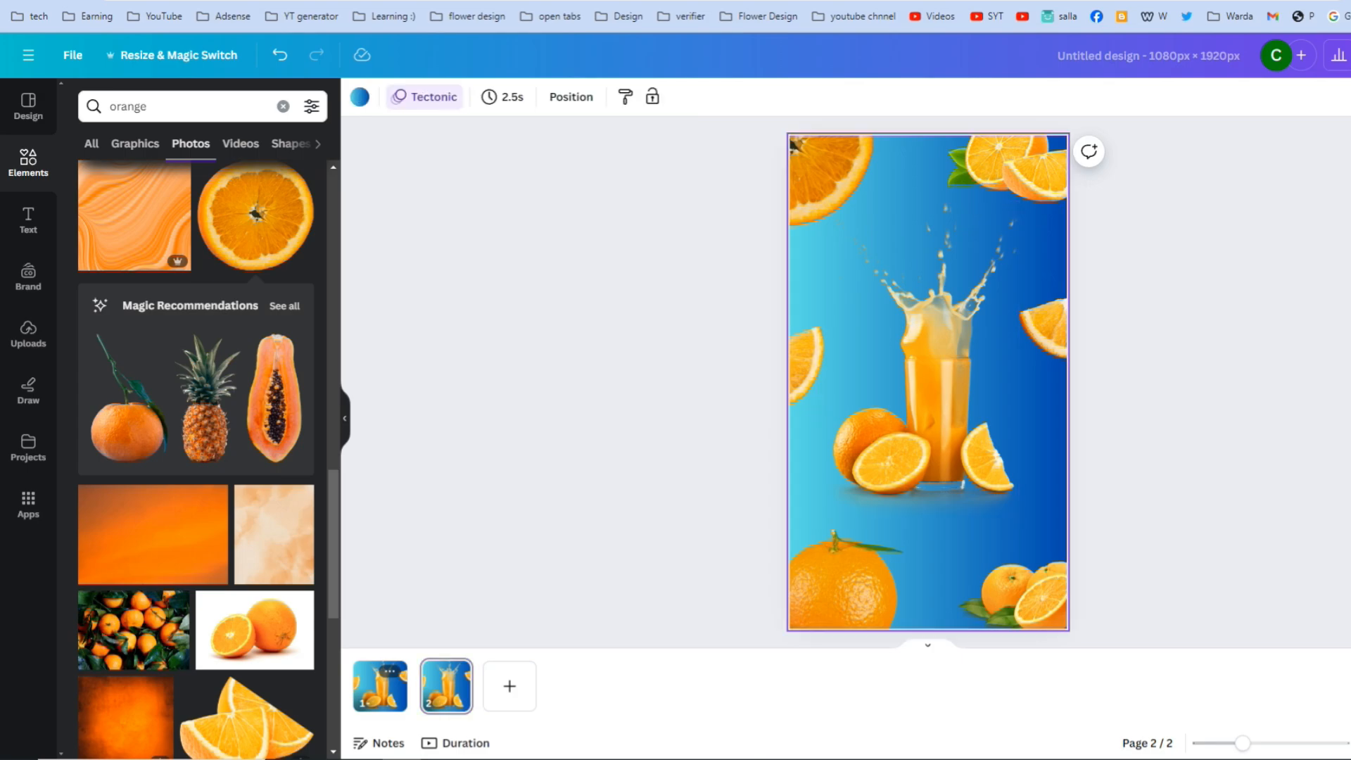
left_click(360, 96)
scroll(197, 492, "down", 3)
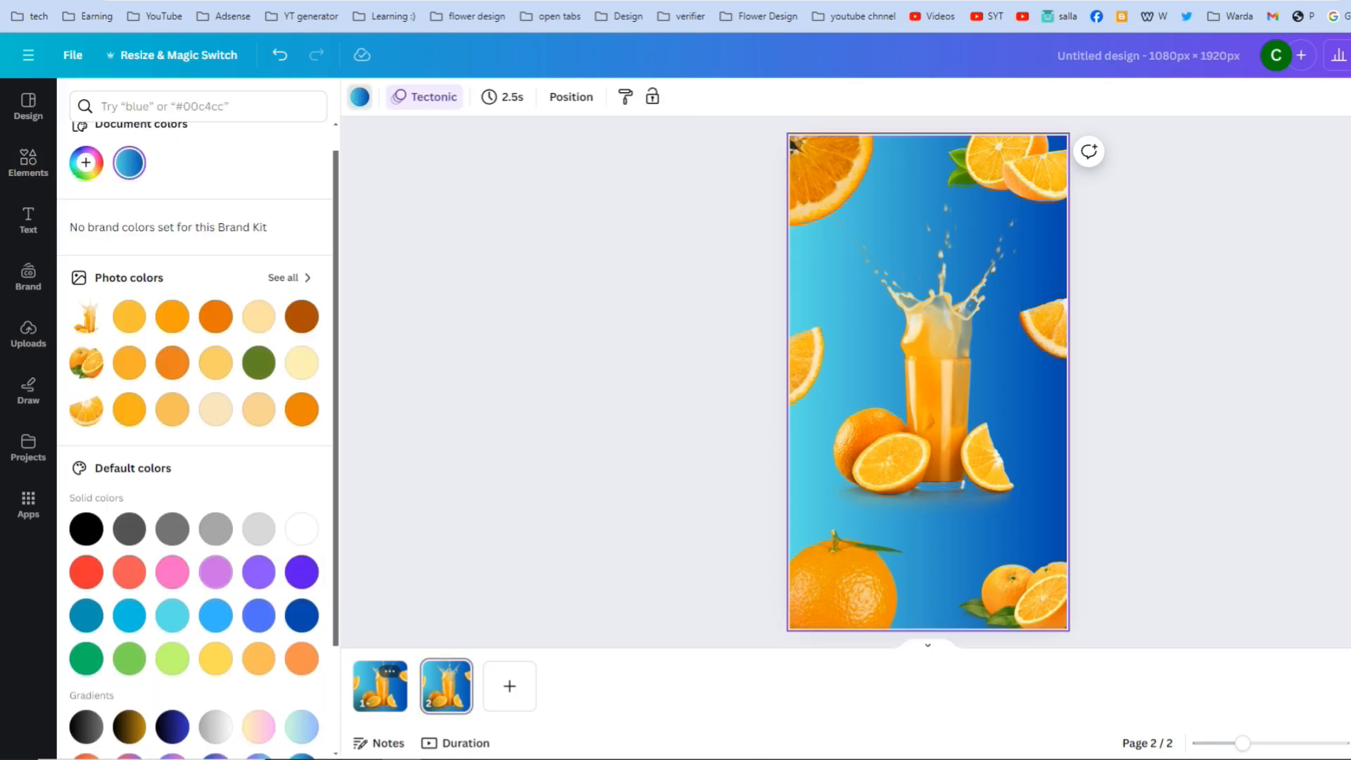
left_click(259, 593)
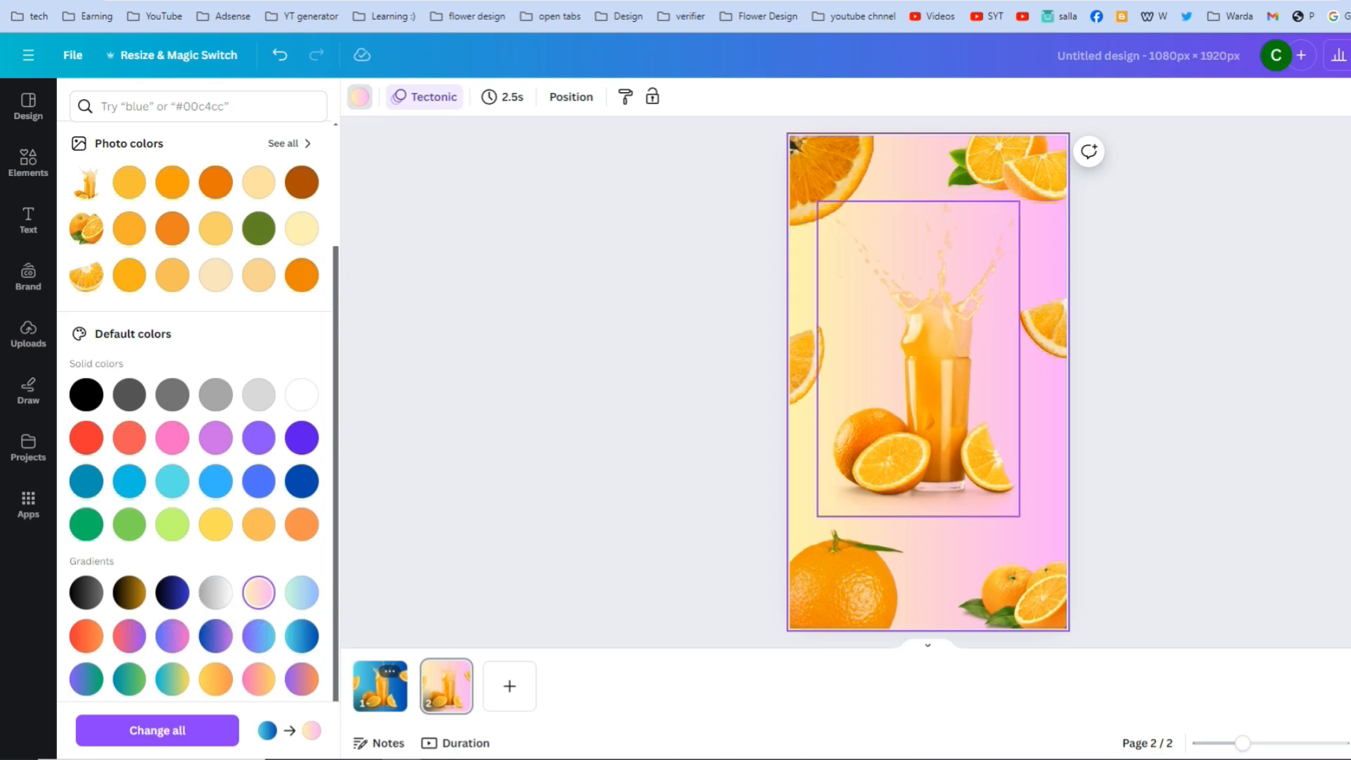
left_click(939, 541)
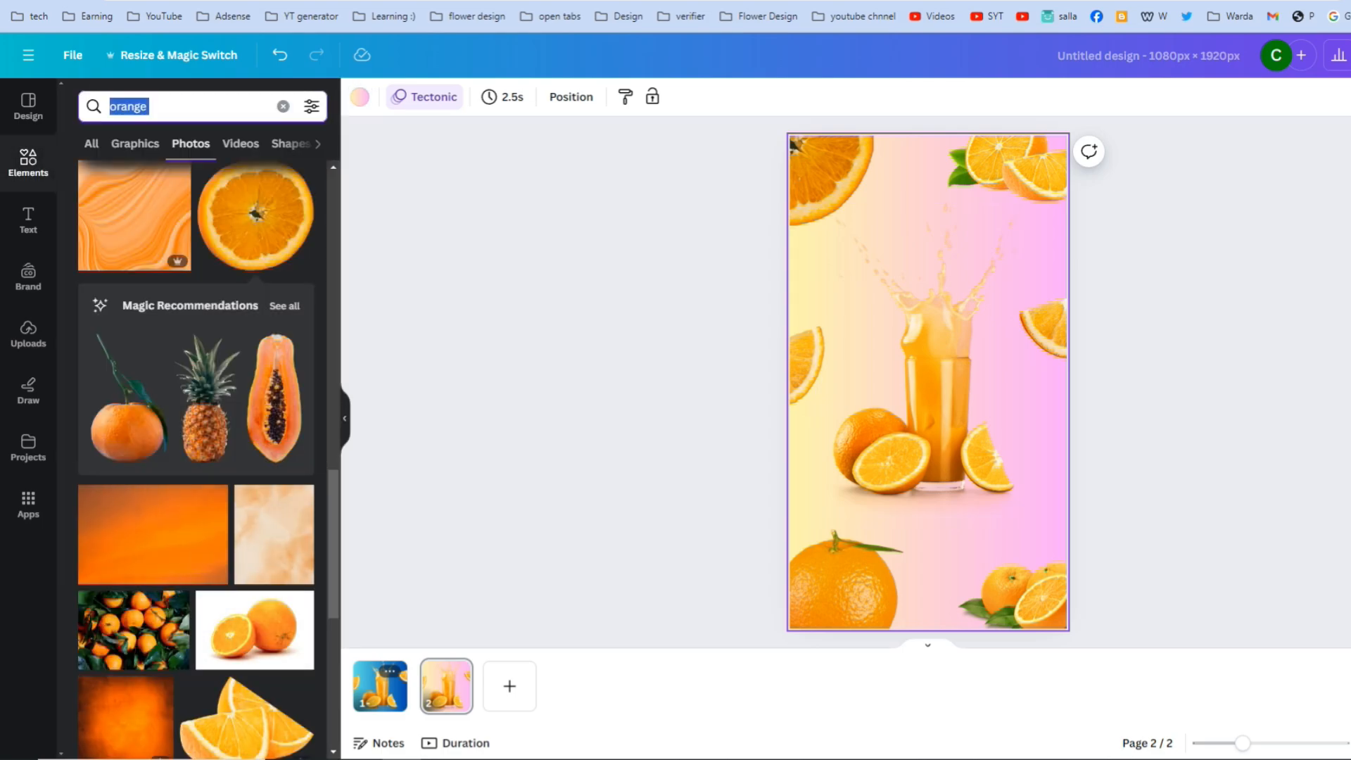
Search the photos for "strawberry juice"
type("syt")
key("BackSpace")
type("trawberry")
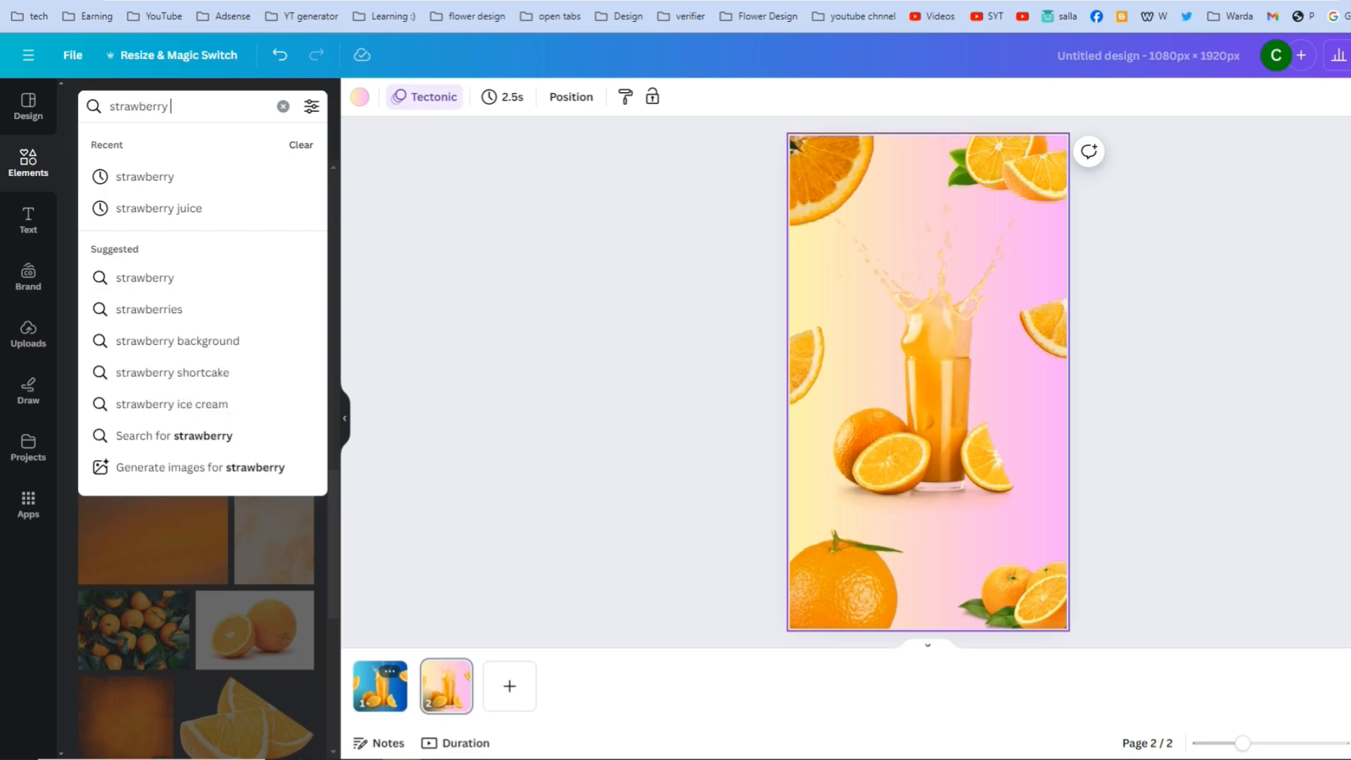
type(" juice")
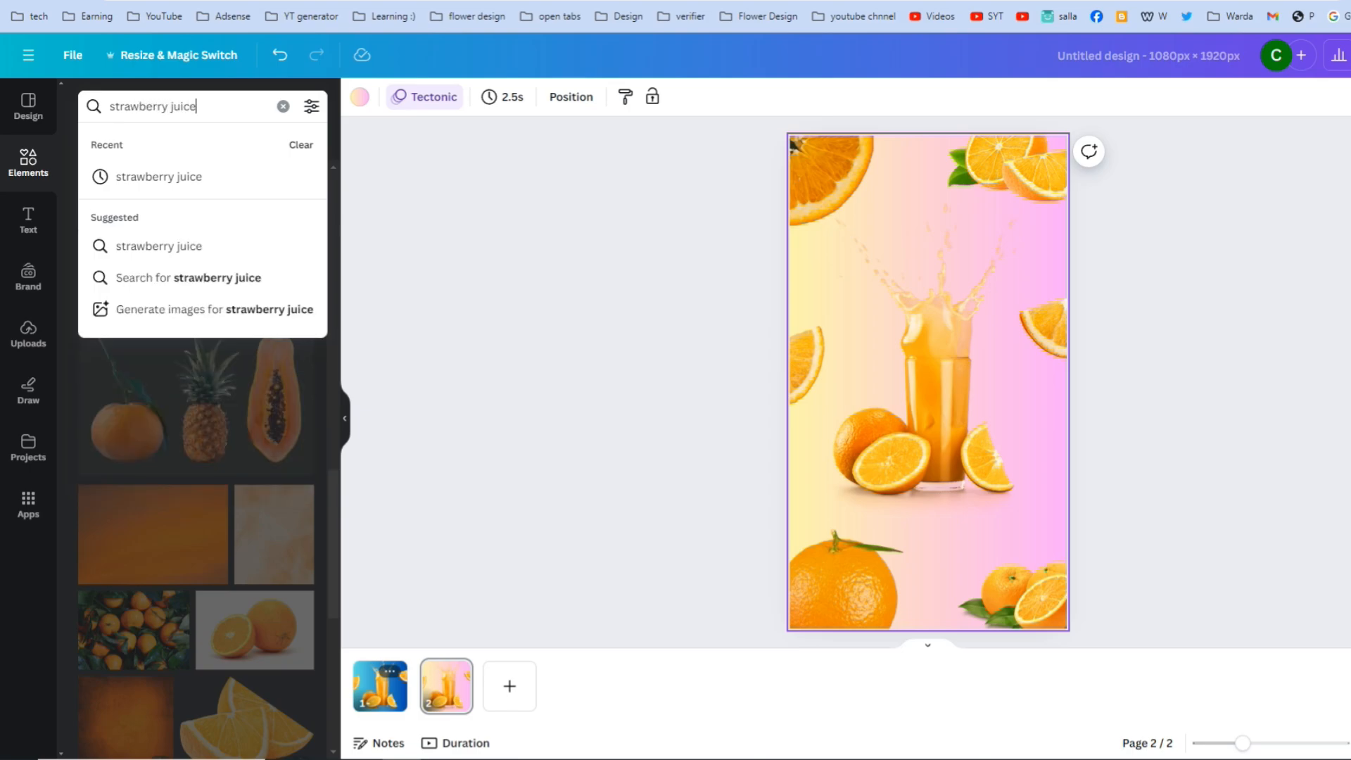
key("Return")
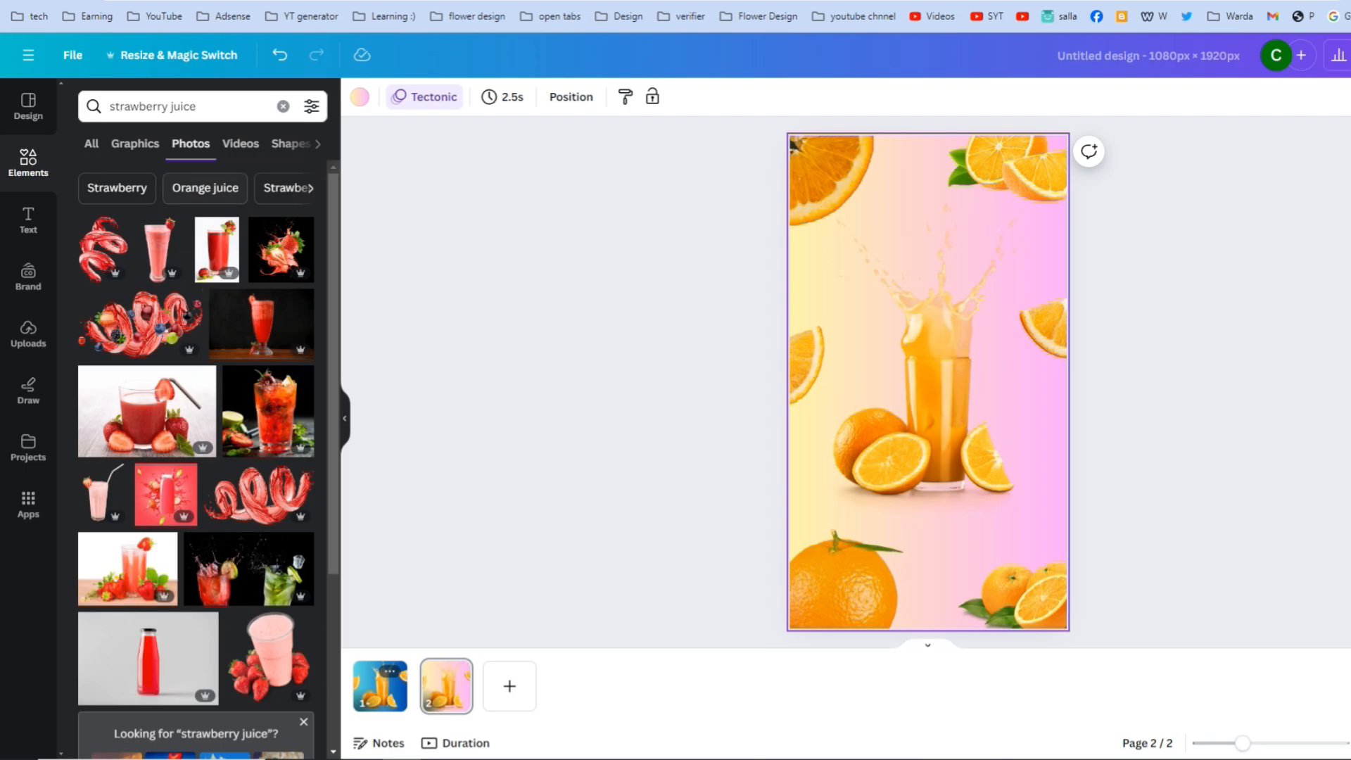
Replace page 2's orange juice glass with the photo of a red strawberry juice glass, shrunk and centred, and remove its background
left_click(217, 250)
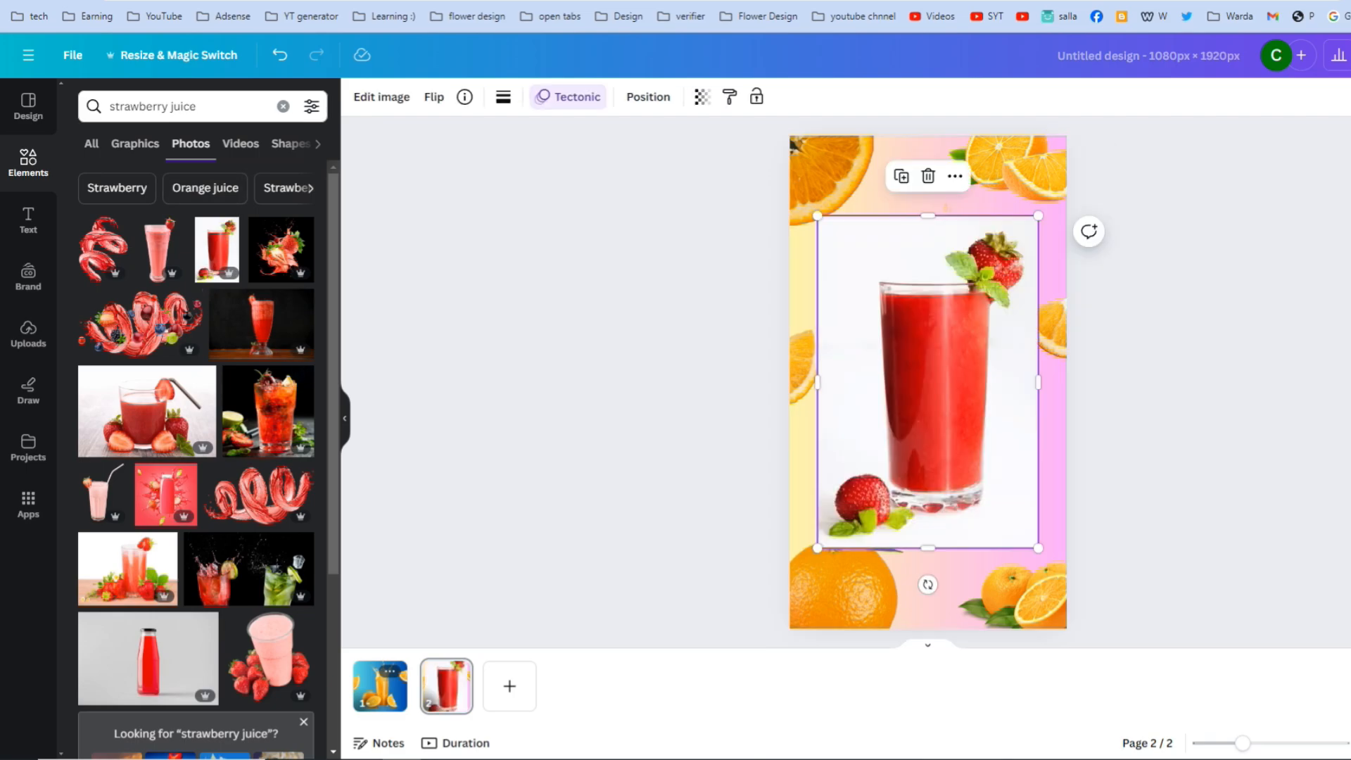
left_click_drag(1039, 215, 992, 292)
left_click_drag(908, 422, 928, 387)
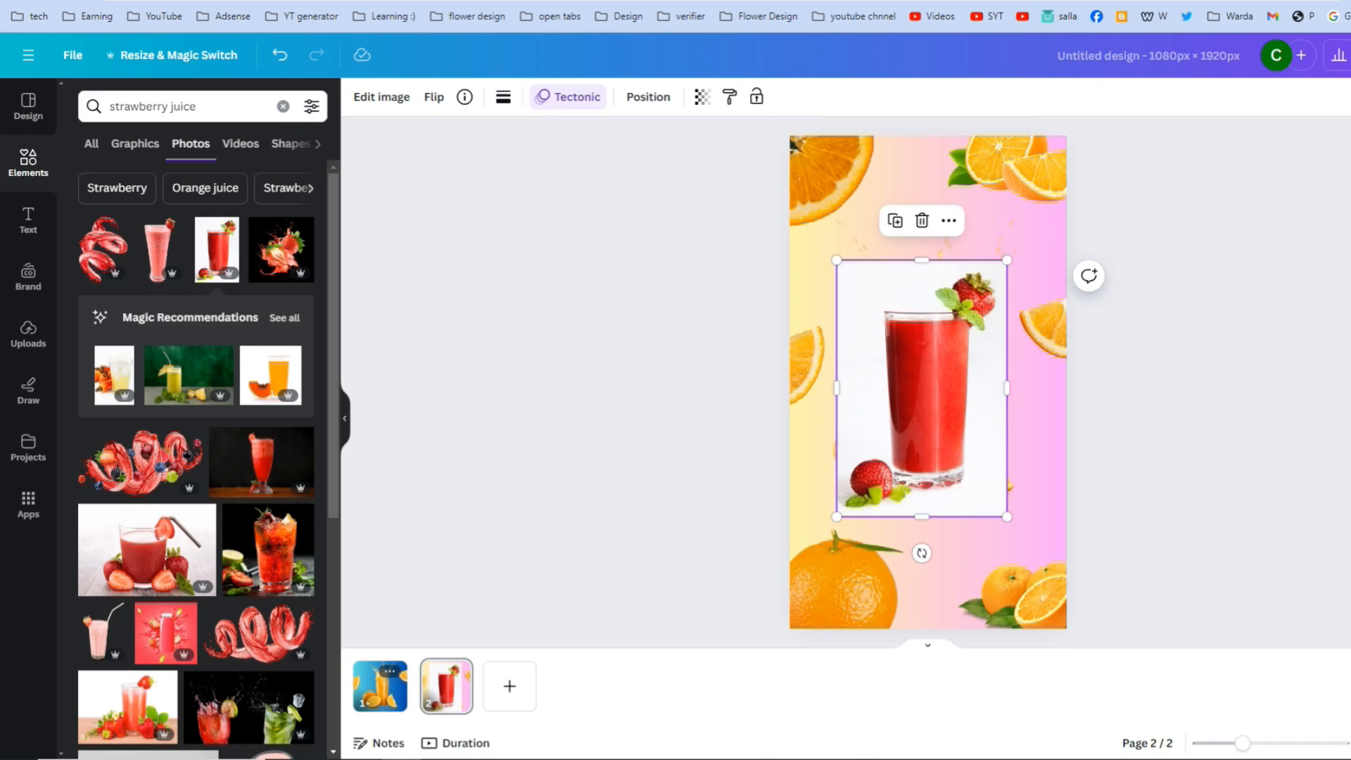
left_click(382, 96)
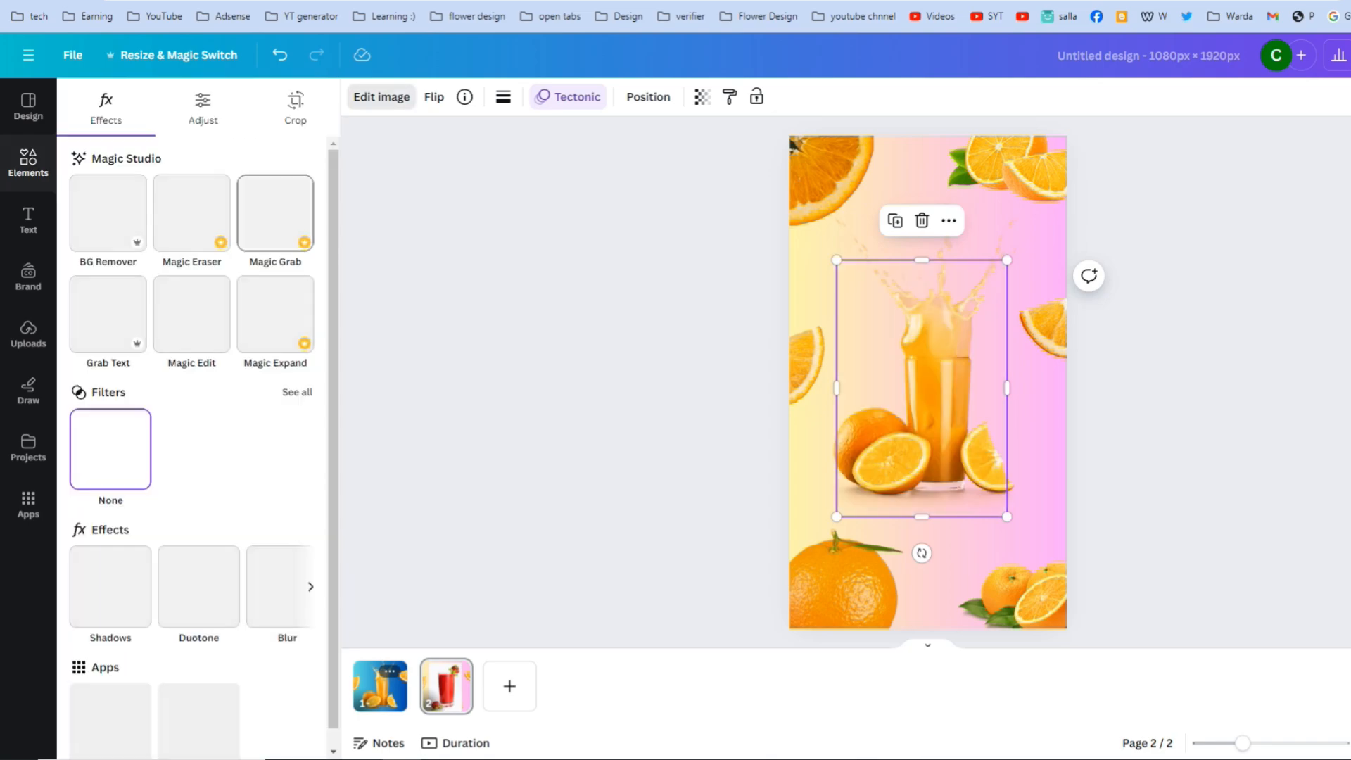
left_click(117, 227)
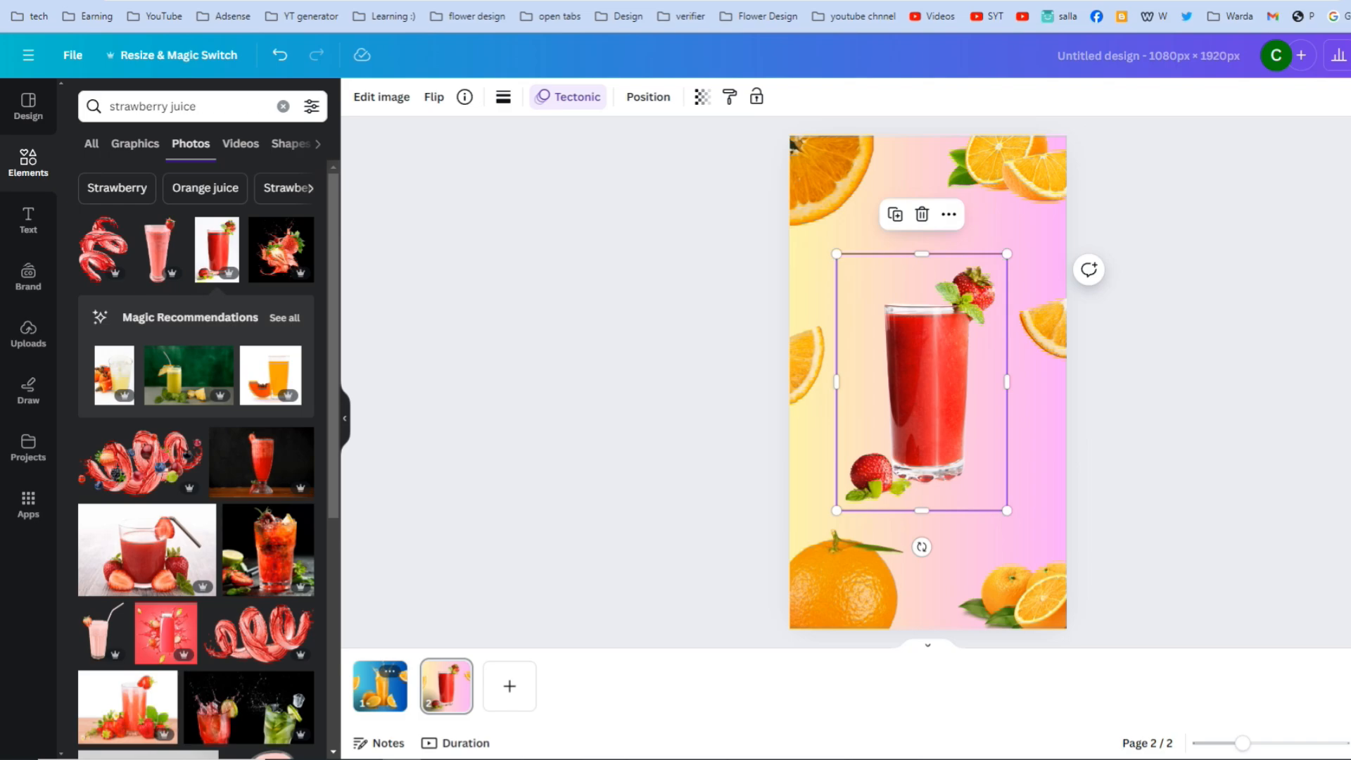
Shorten the photo search term to "strawberry" and run the search
left_click(1011, 169)
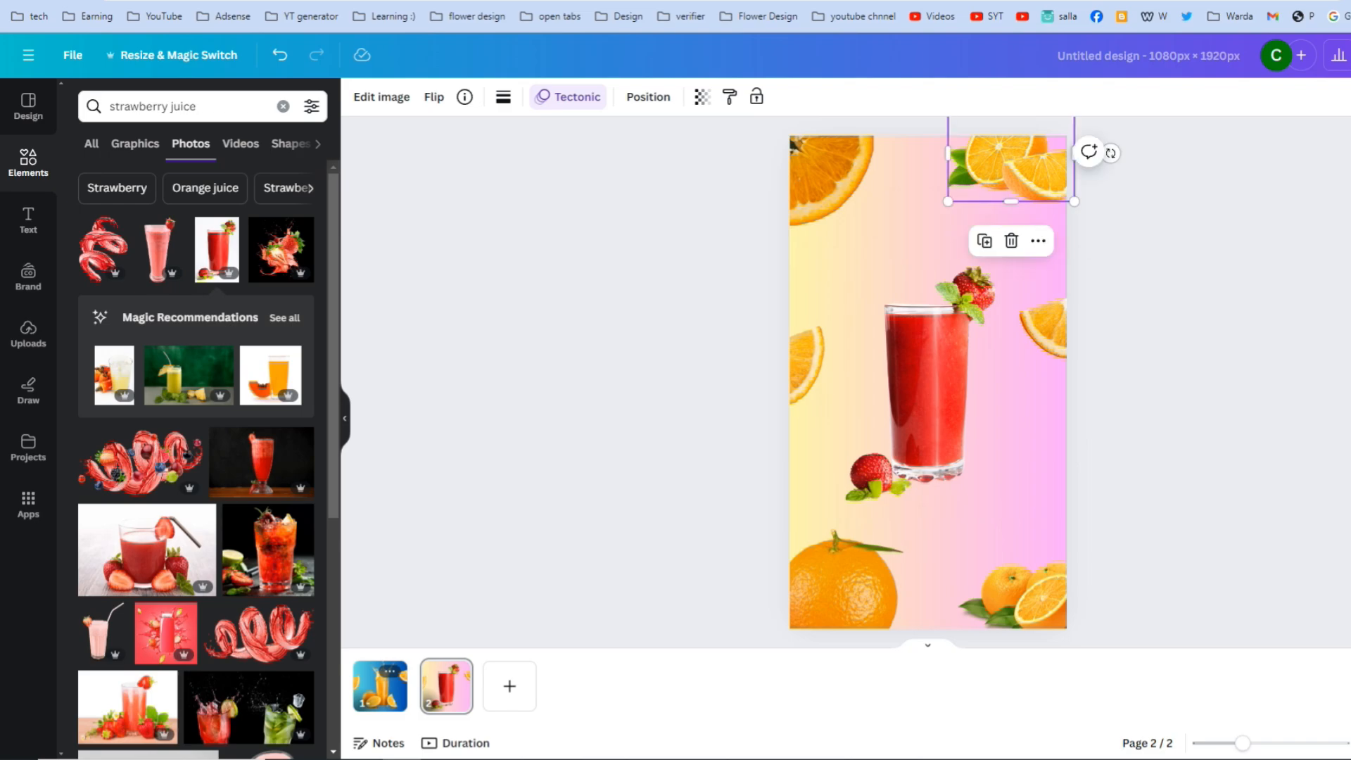
double_click(185, 106)
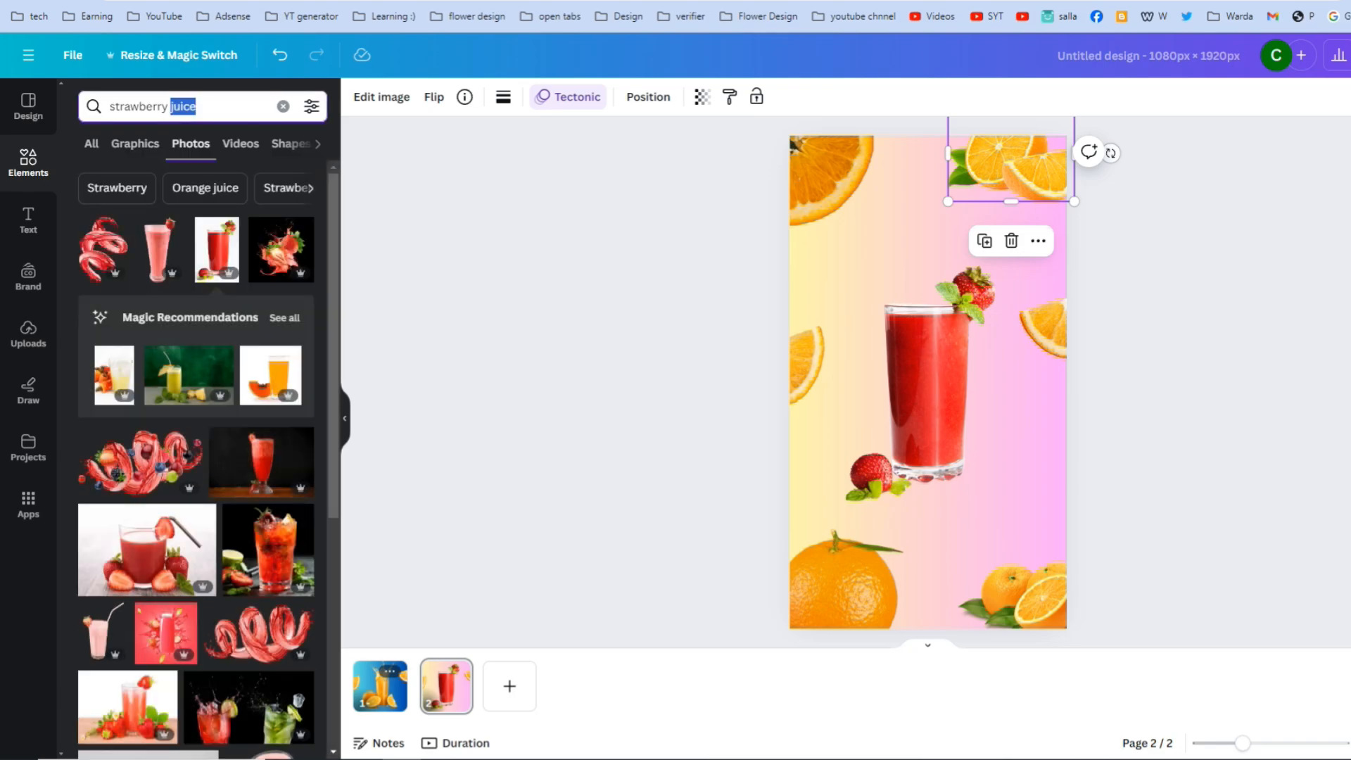
key("BackSpace")
key("Return")
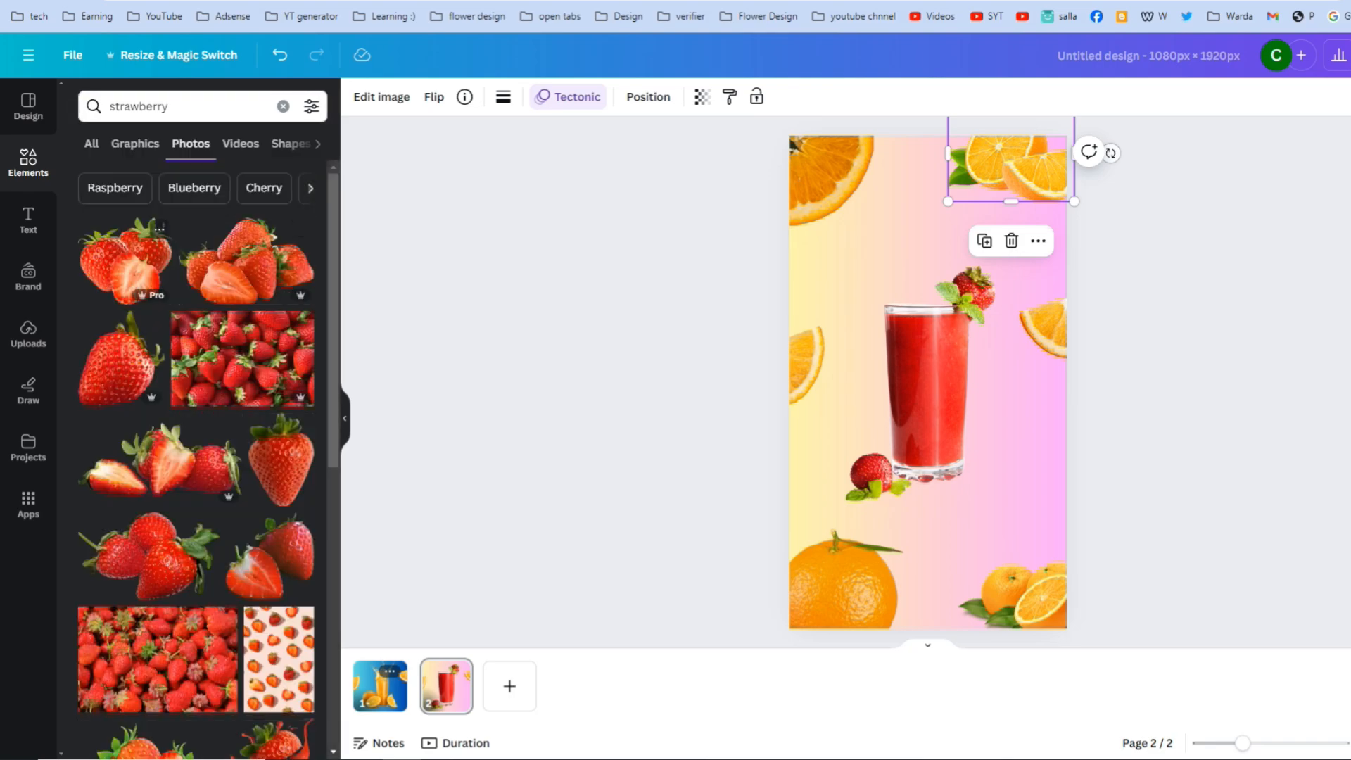
Swap the oranges in page 2's top-right corner for the photo of whole and halved strawberries, shrunk to about 490 × 460 px
left_click(126, 260)
left_click_drag(817, 486, 913, 396)
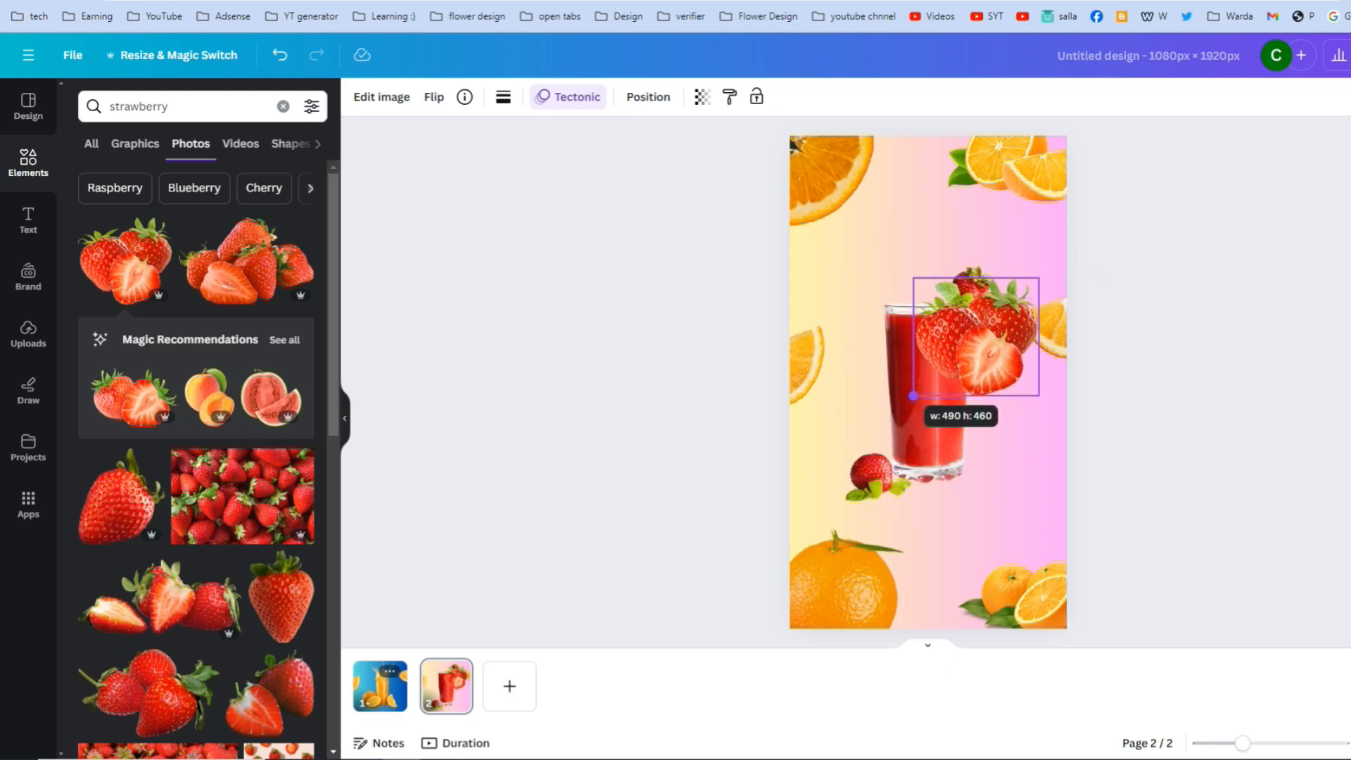
left_click_drag(978, 341, 1027, 173)
left_click(994, 181)
key("Delete")
Replace the orange slice in page 2's top-left corner with the photo of a sliced strawberry with juice splash, reduced in size
left_click(831, 176)
key("Delete")
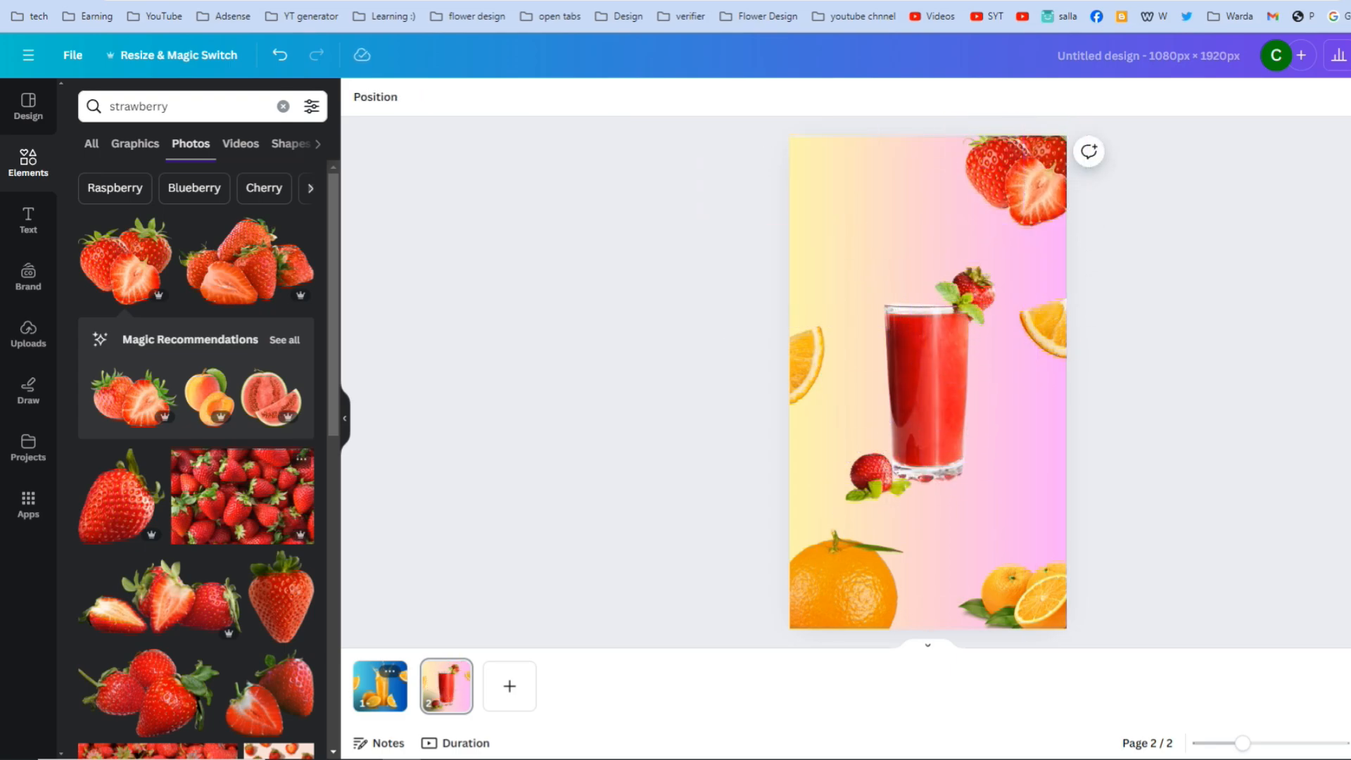
scroll(196, 457, "down", 10)
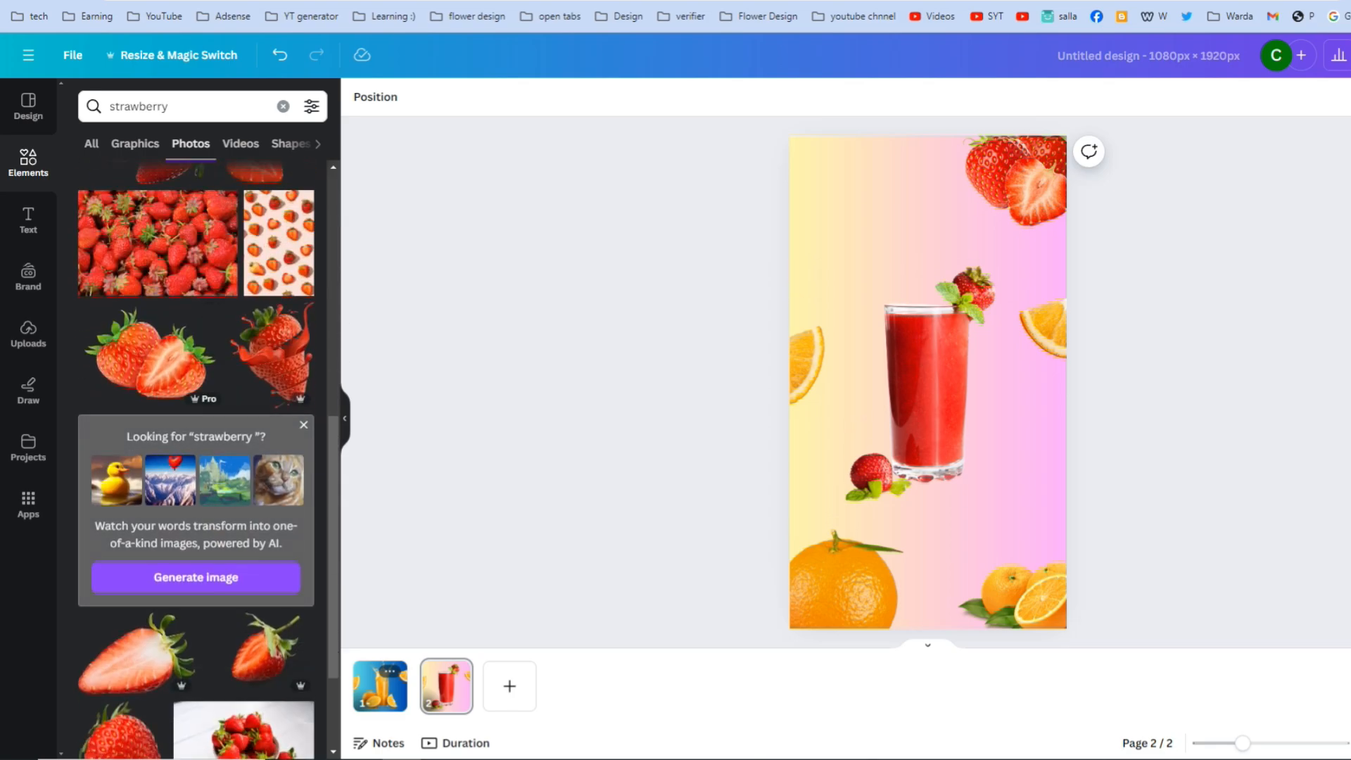
left_click(299, 314)
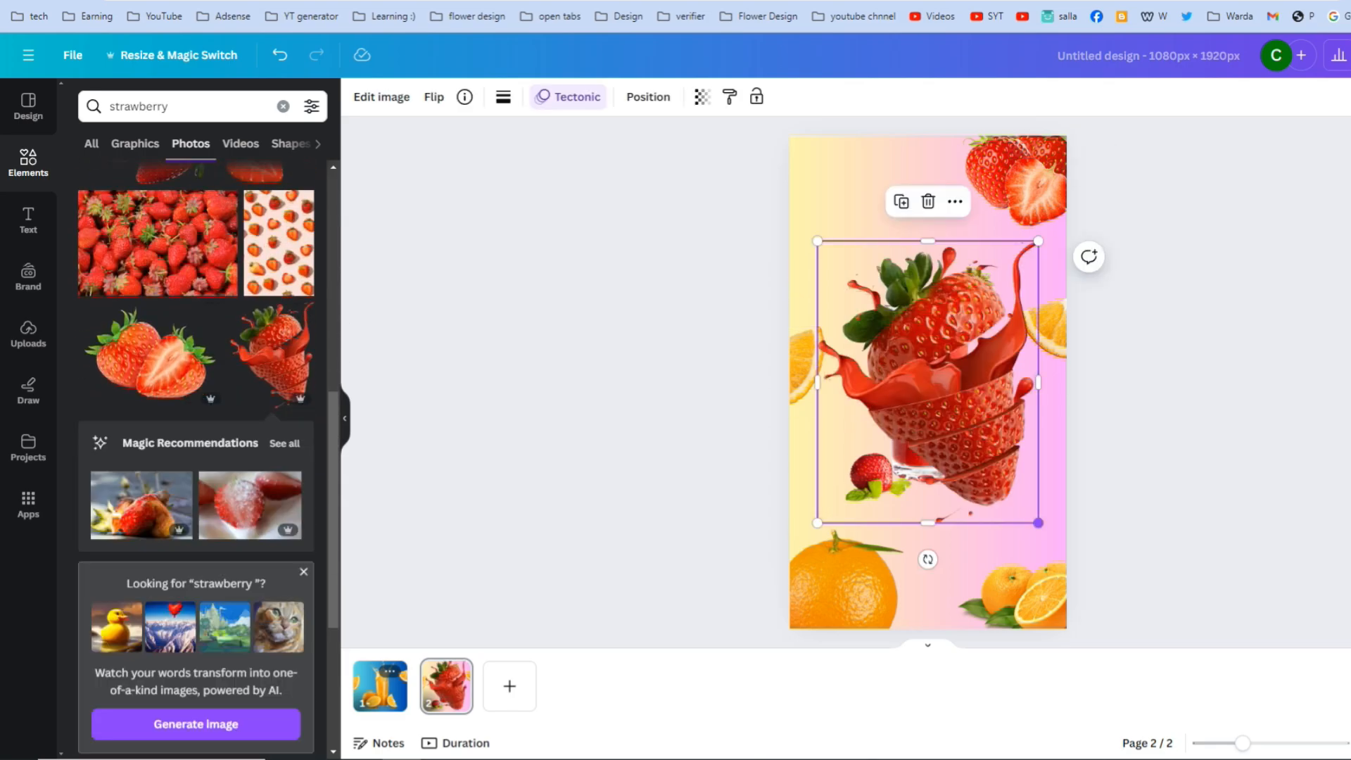
left_click_drag(1038, 522, 923, 374)
left_click_drag(870, 307, 830, 202)
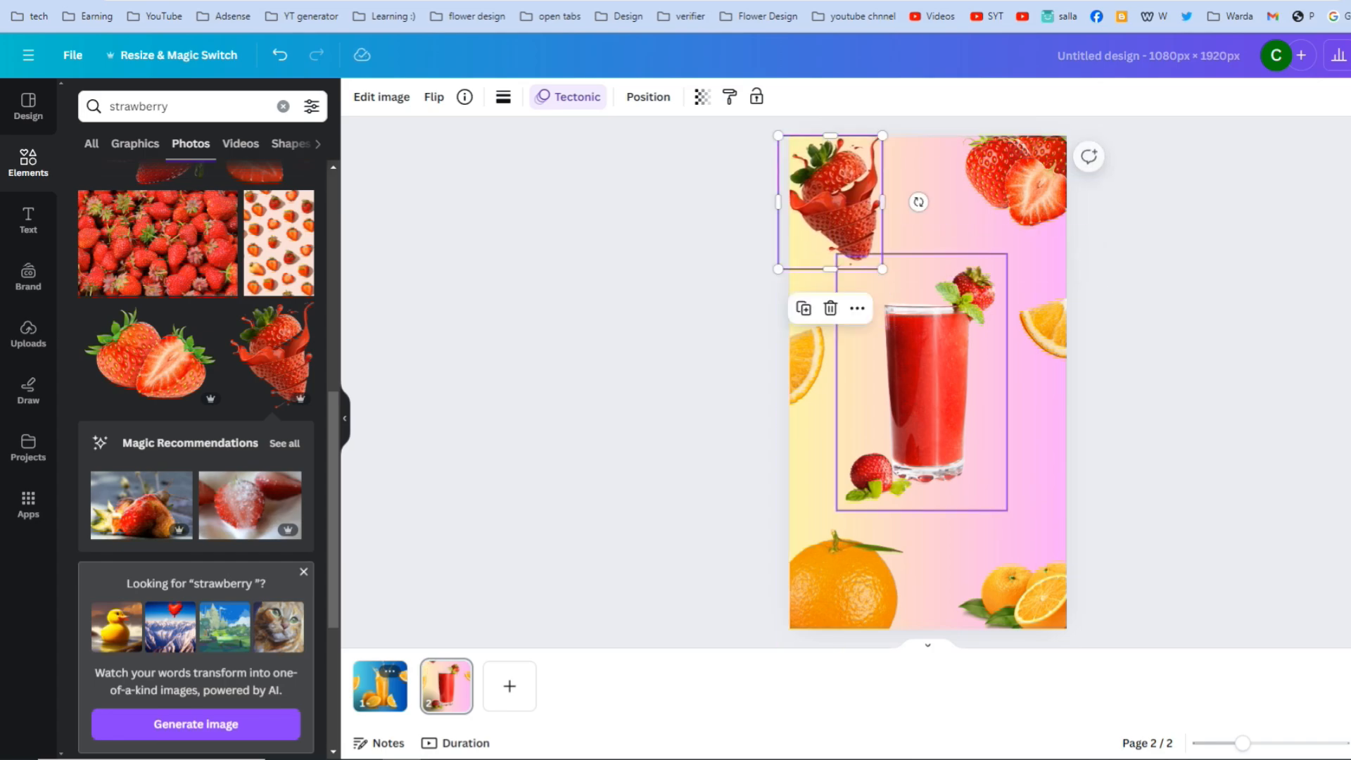
Replace the orange slice at page 2's left edge with the photo of a halved strawberry, partly off the page
left_click(806, 366)
key("Delete")
scroll(196, 457, "down", 5)
left_click(137, 347)
left_click_drag(1081, 422, 803, 383)
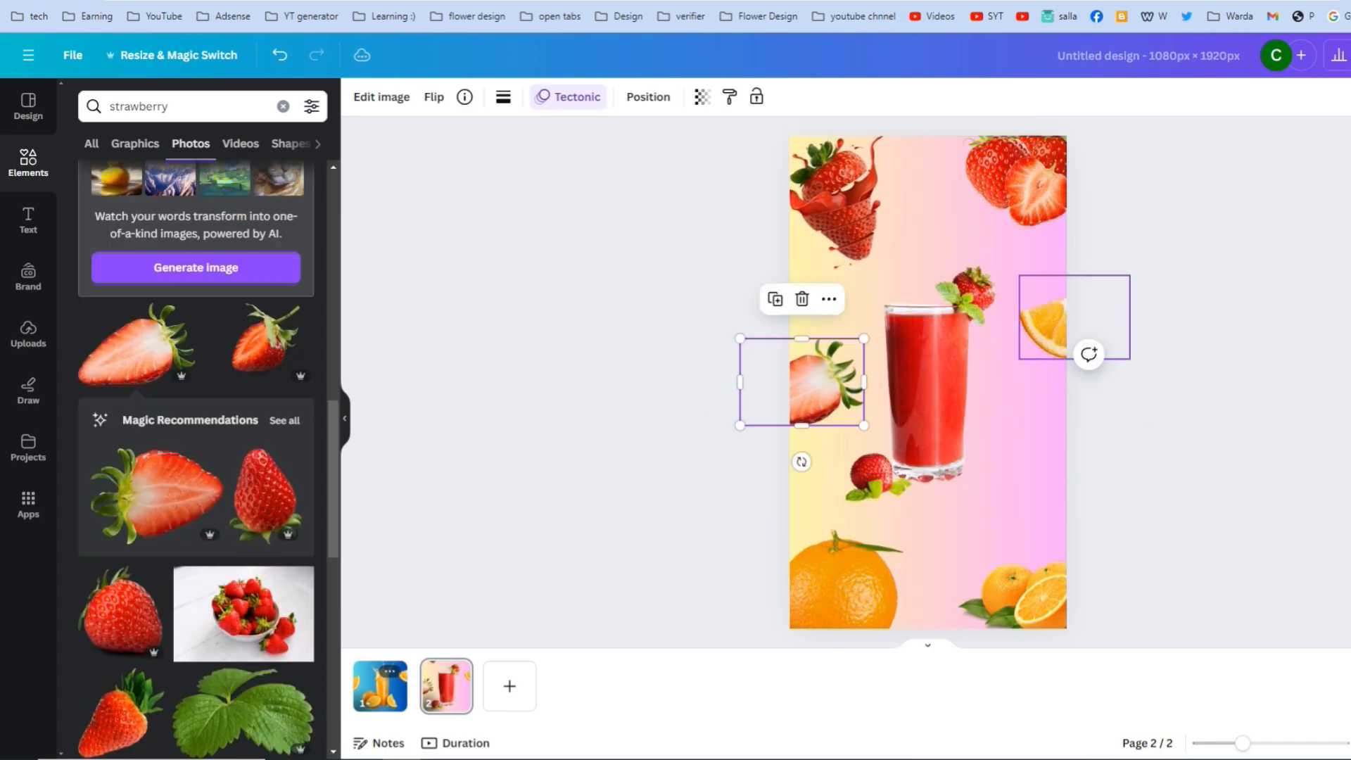
Replace the orange slice at page 2's right edge with a shrunk photo of a single whole strawberry, partly off the page
left_click(1046, 329)
key("Delete")
left_click(156, 497)
key("Delete")
scroll(156, 493, "down", 2)
left_click(121, 380)
left_click_drag(1038, 497, 935, 390)
left_click_drag(873, 335, 1063, 405)
Replace the oranges in page 2's bottom-right corner with a photo of whole strawberries, partly off the page
left_click(1021, 598)
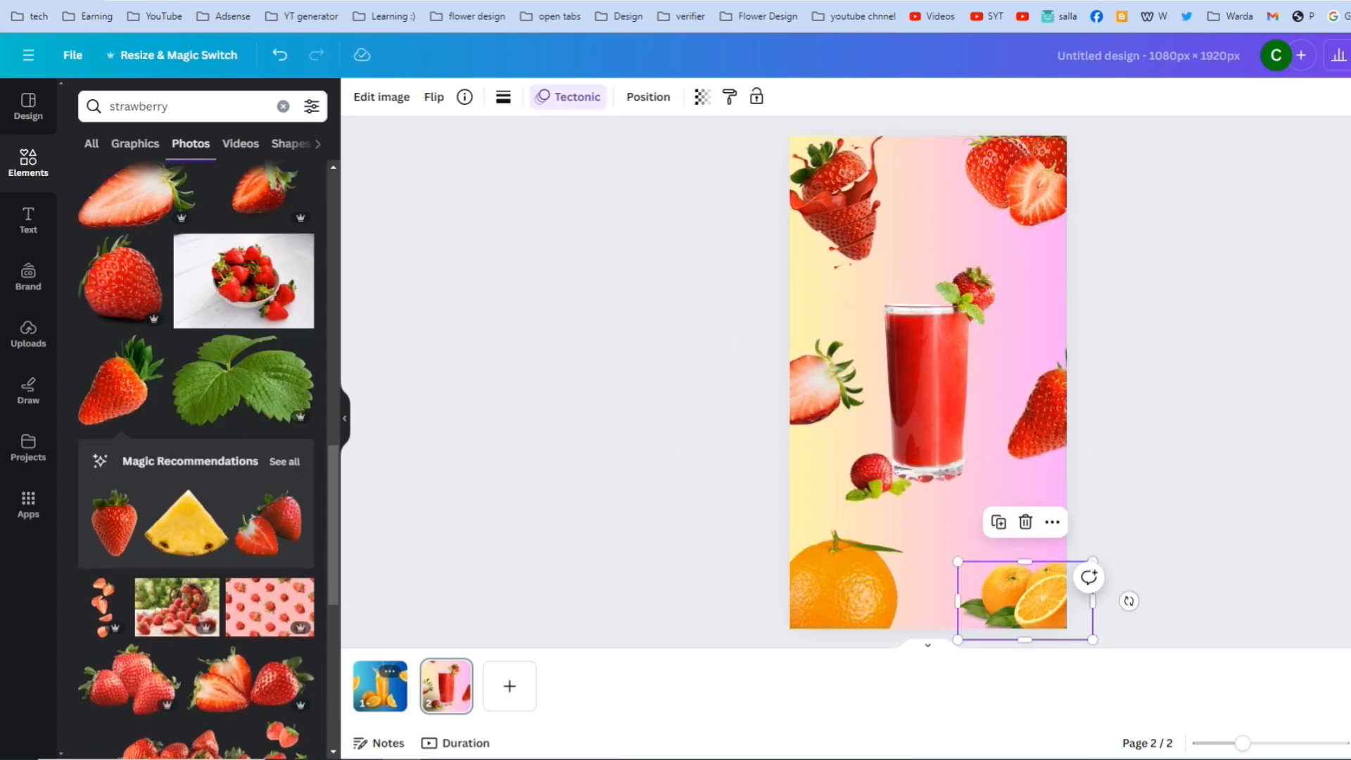
key("Delete")
scroll(238, 563, "down", 4)
scroll(196, 457, "down", 5)
left_click(124, 440)
left_click_drag(875, 423, 1039, 592)
Swap the whole orange in page 2's bottom-left corner for a shrunk photo of a strawberry with green leaves
left_click(844, 588)
key("Delete")
scroll(197, 492, "down", 3)
left_click(145, 642)
left_click_drag(1045, 304, 962, 360)
left_click_drag(886, 409, 853, 583)
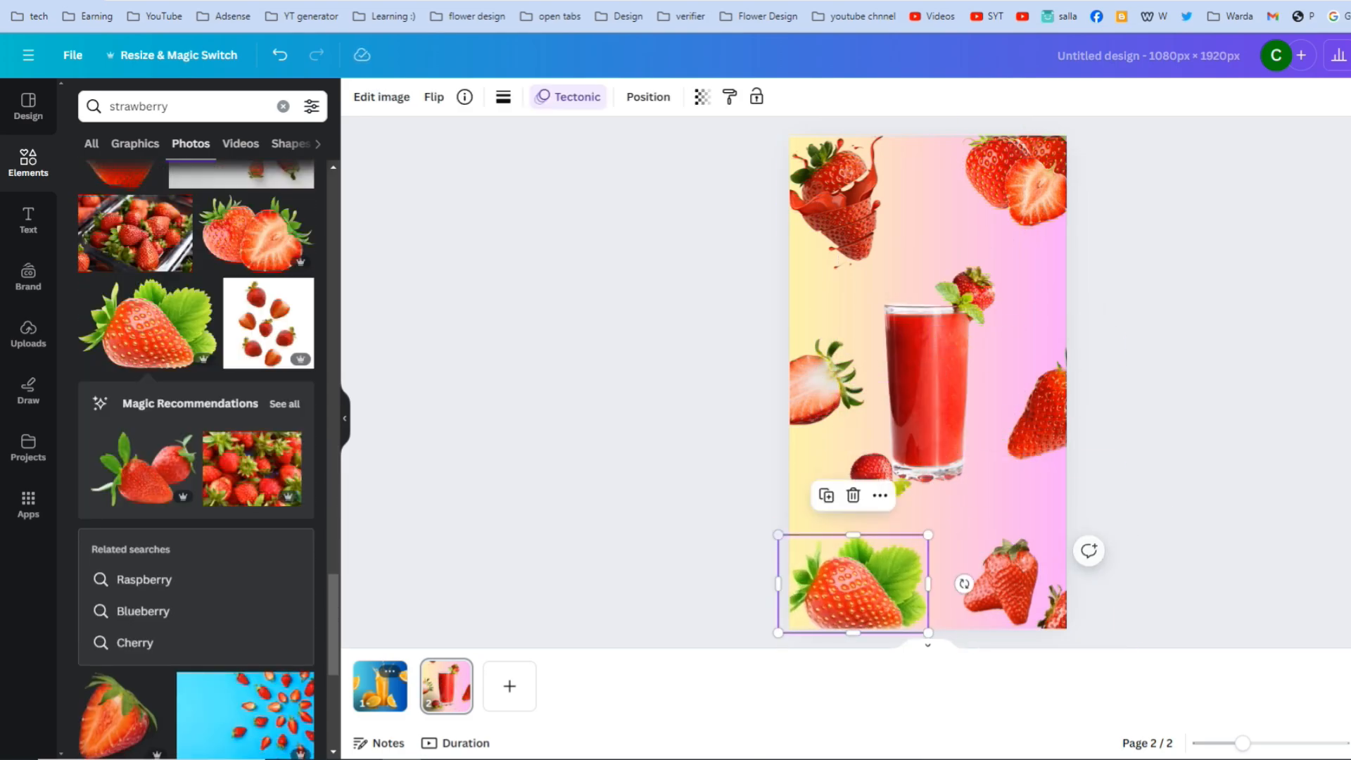
Nudge the strawberry juice glass slightly to the right on page 2
scroll(196, 493, "down", 8)
left_click_drag(924, 394, 940, 394)
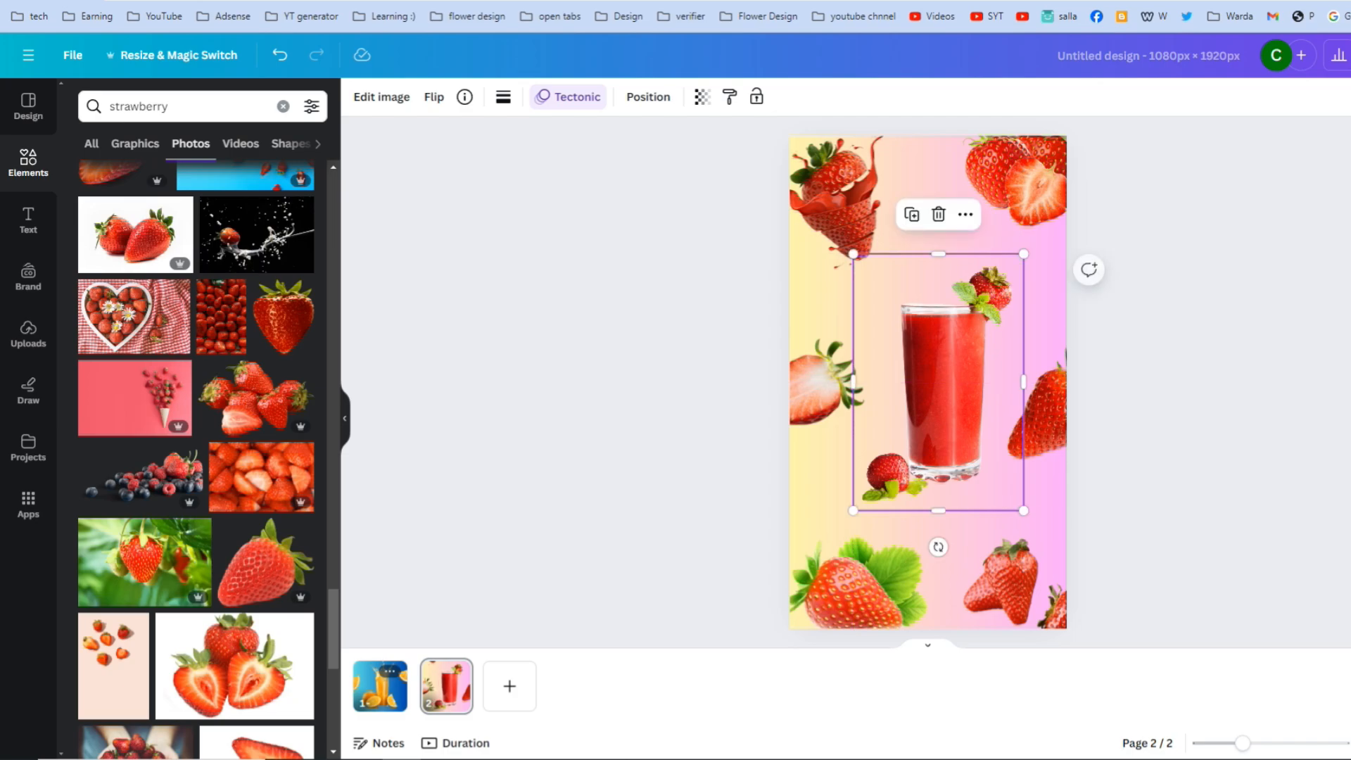
key("Escape")
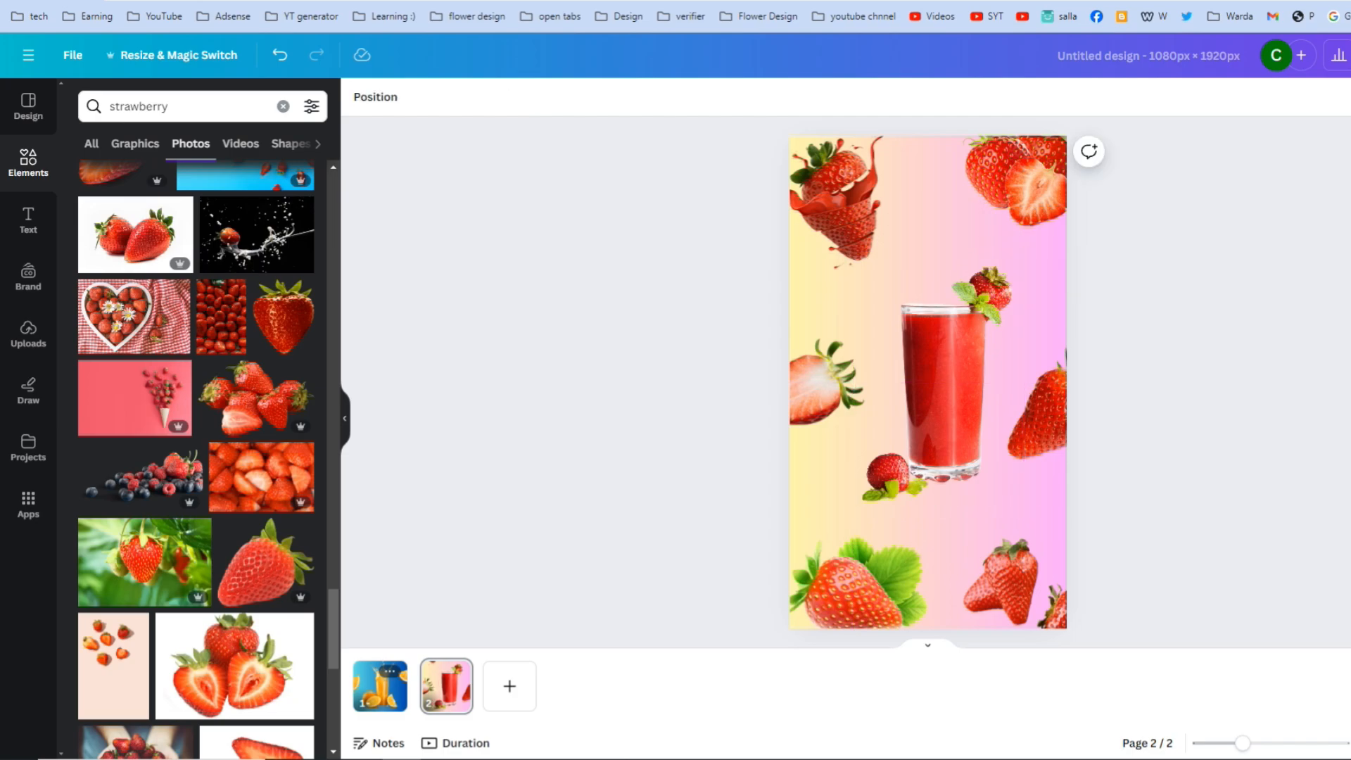
Change page 2's page animation to Chill and return to the strawberry photo results
left_click(1018, 182)
left_click(932, 236)
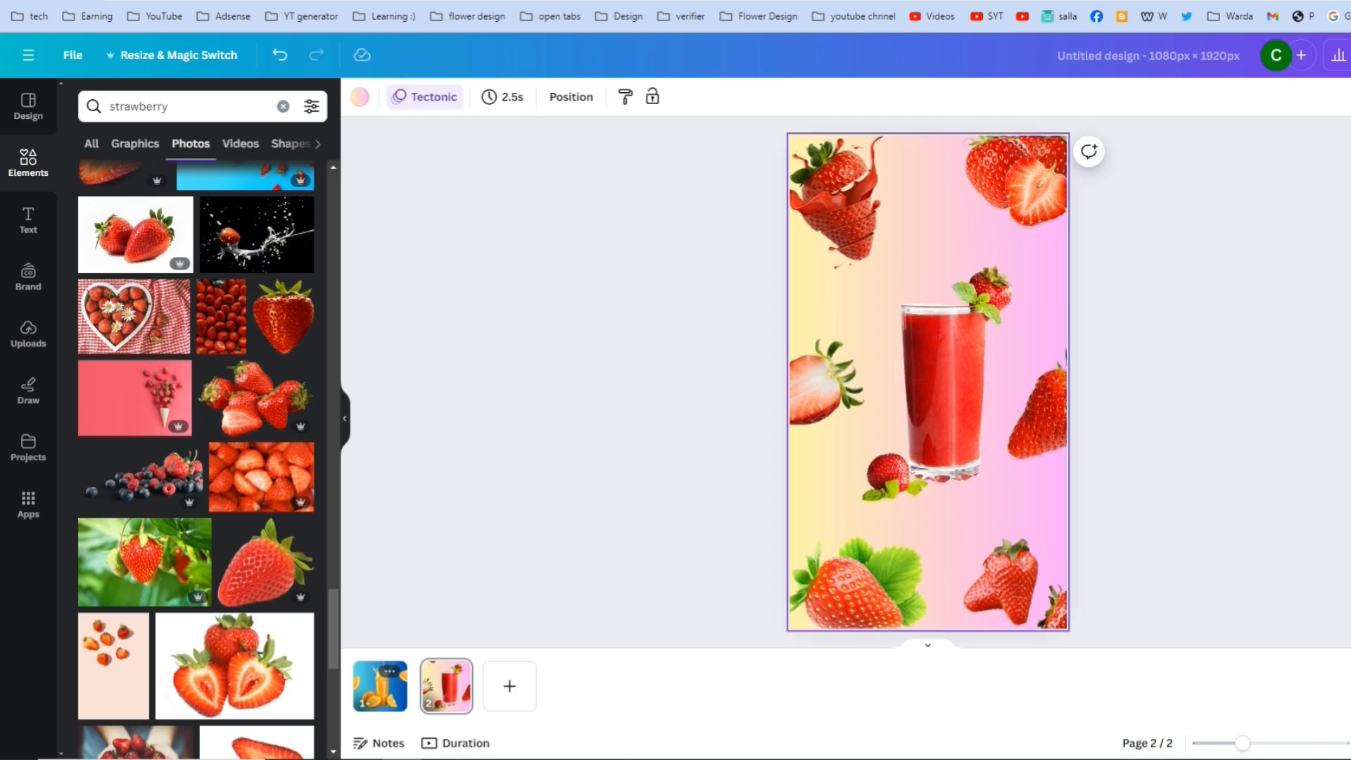
left_click(425, 97)
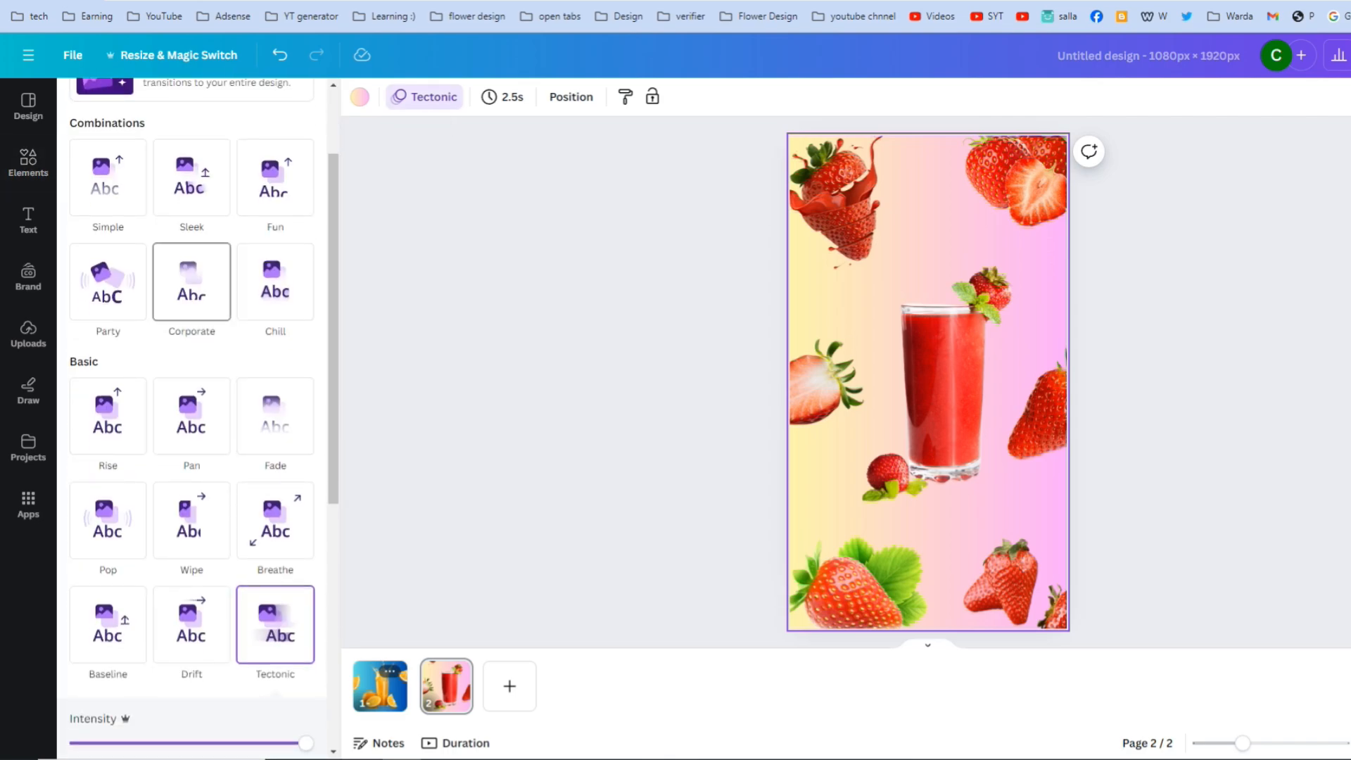
left_click(191, 281)
left_click(275, 281)
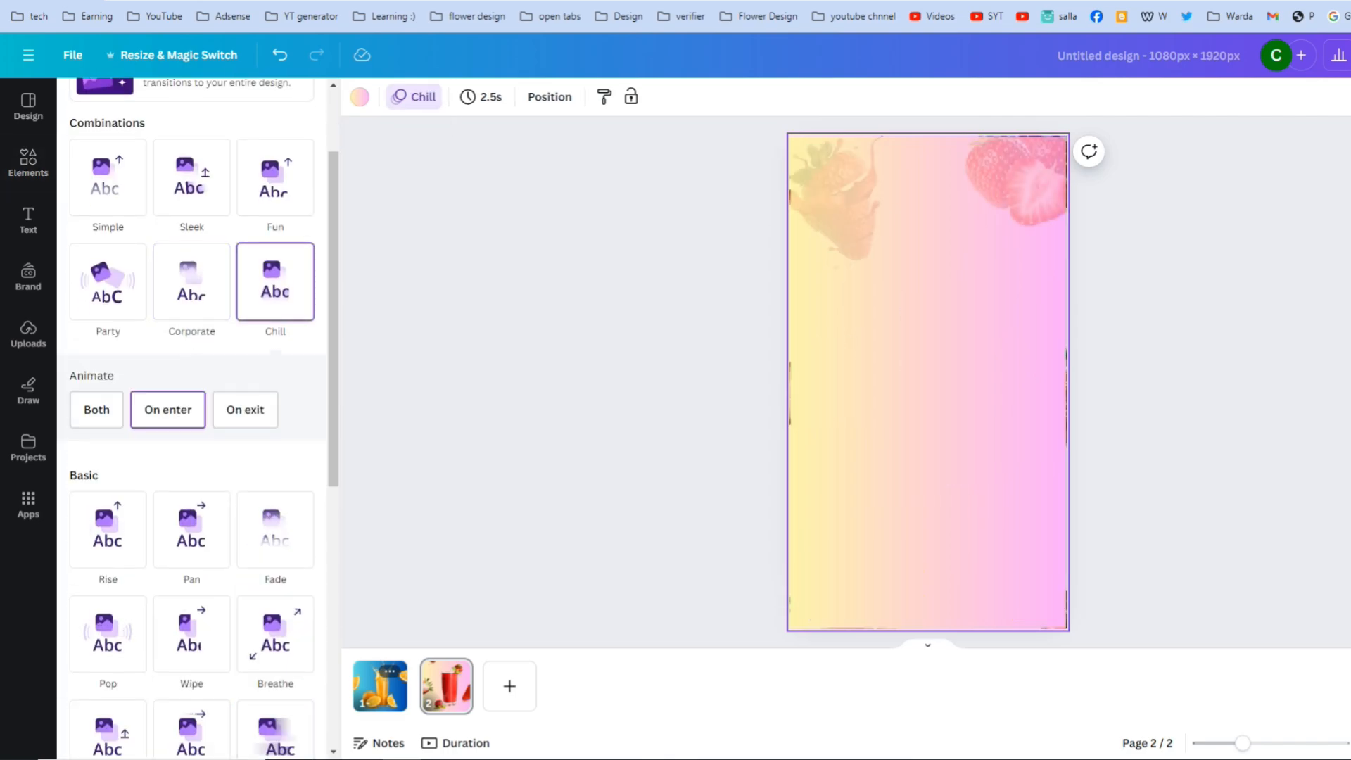
left_click(28, 163)
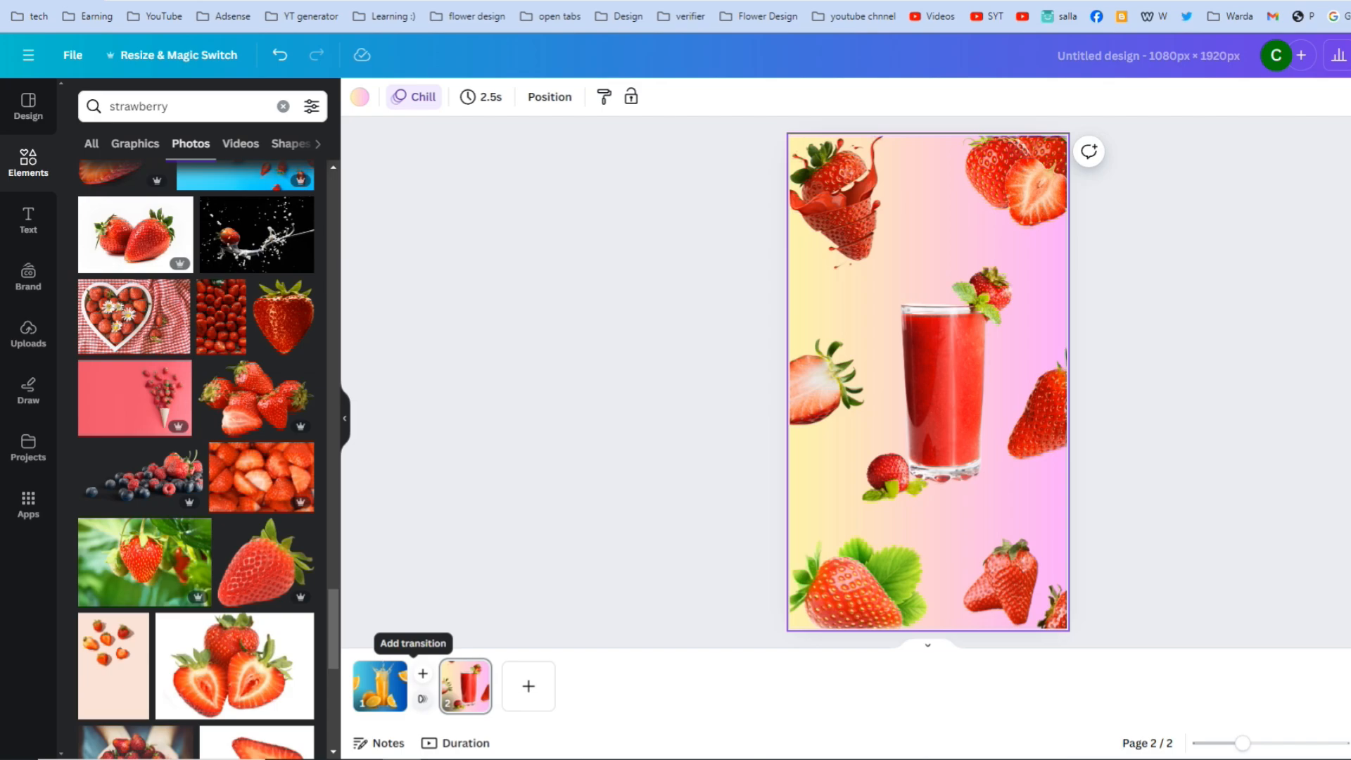
Add a Flow transition between pages 1 and 2, try its directions and set it to run rightward
left_click(423, 699)
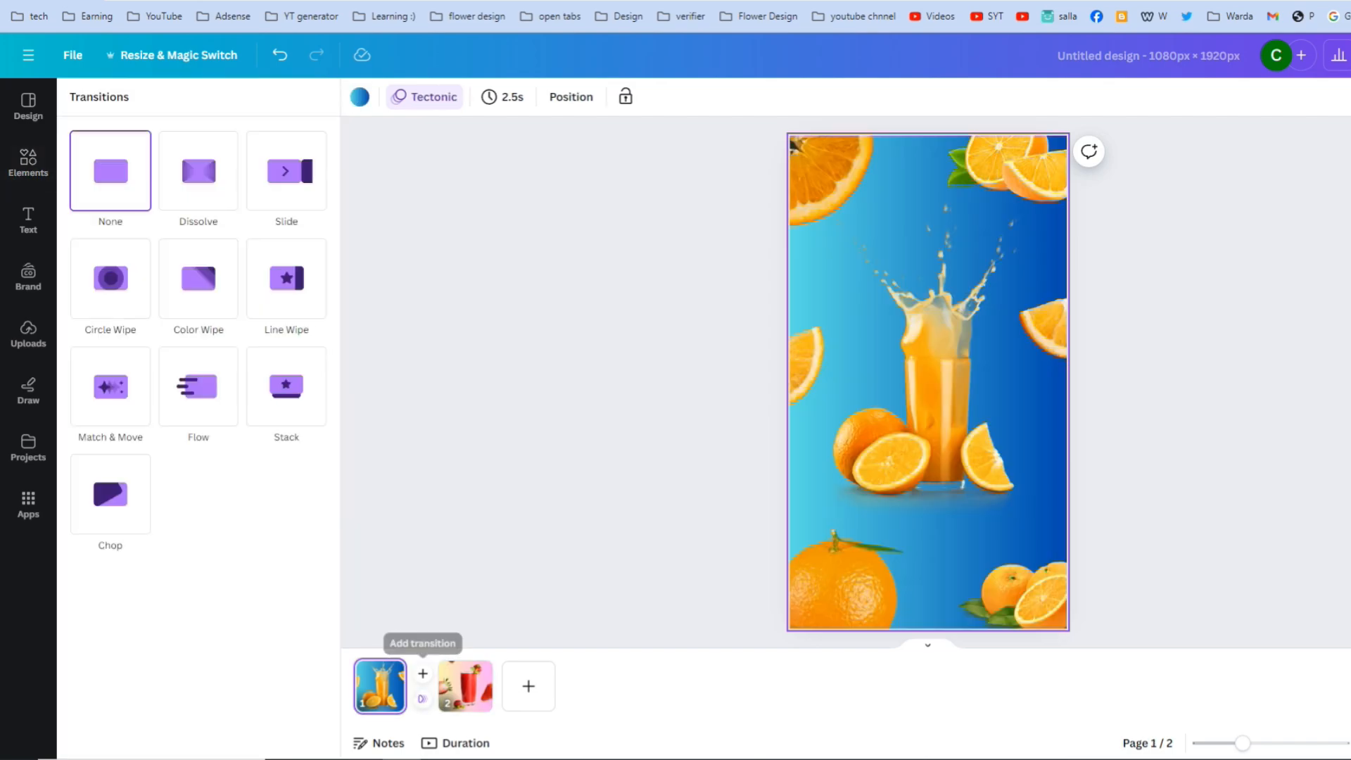
left_click(199, 386)
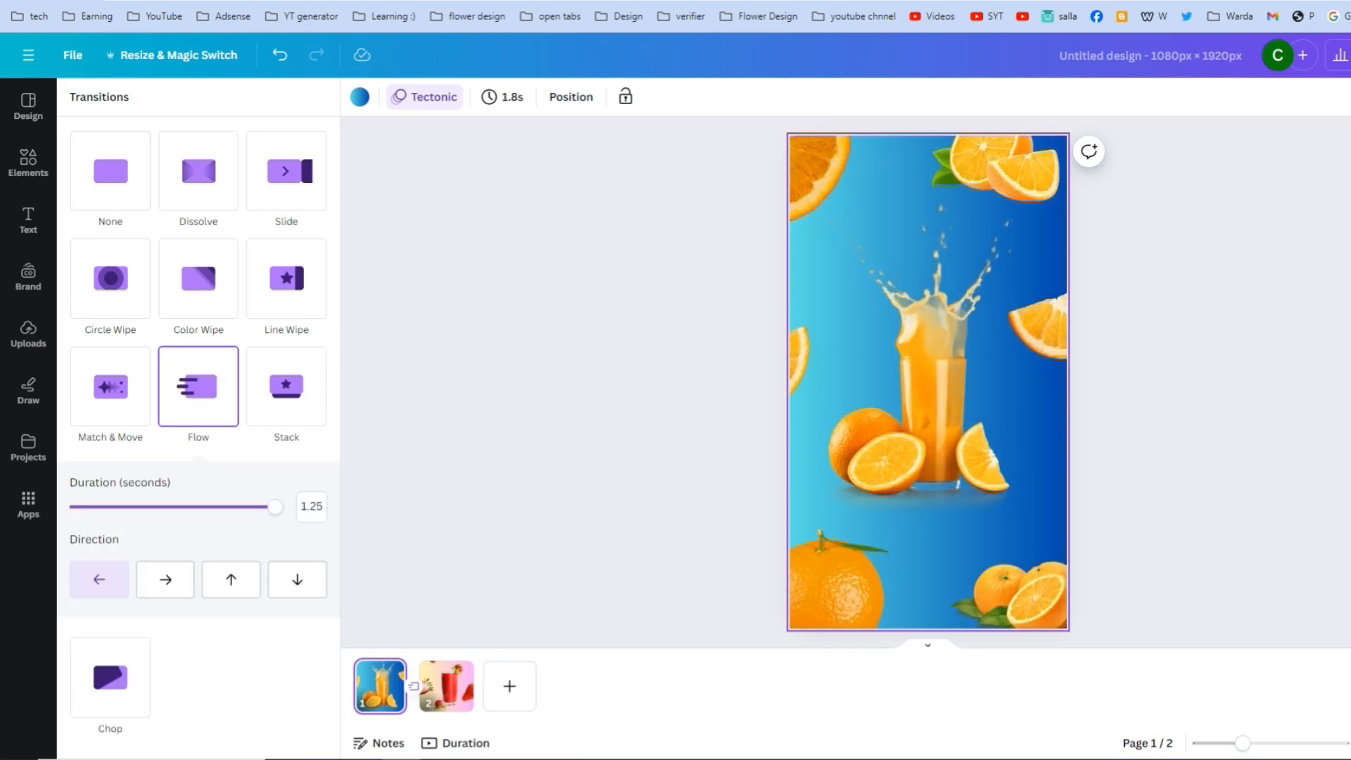
left_click(166, 579)
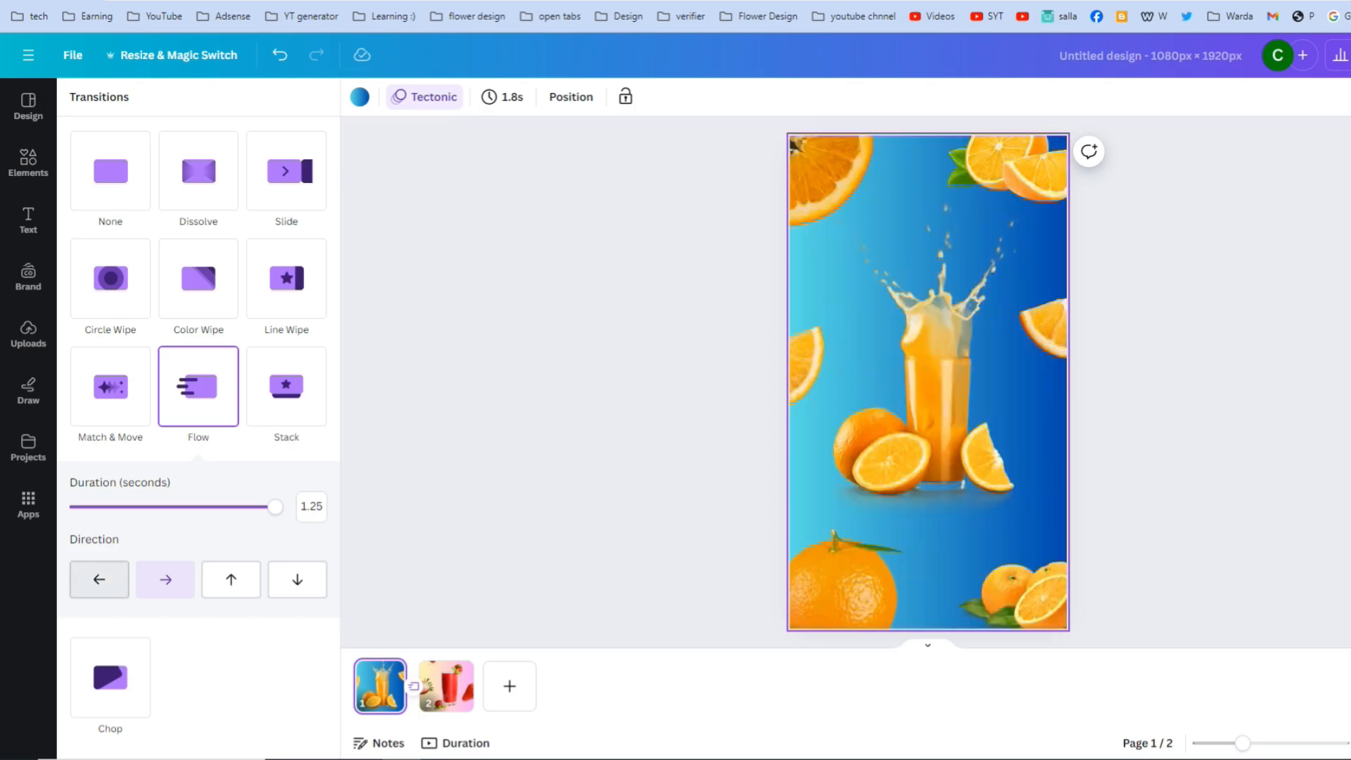
left_click(165, 579)
left_click(231, 579)
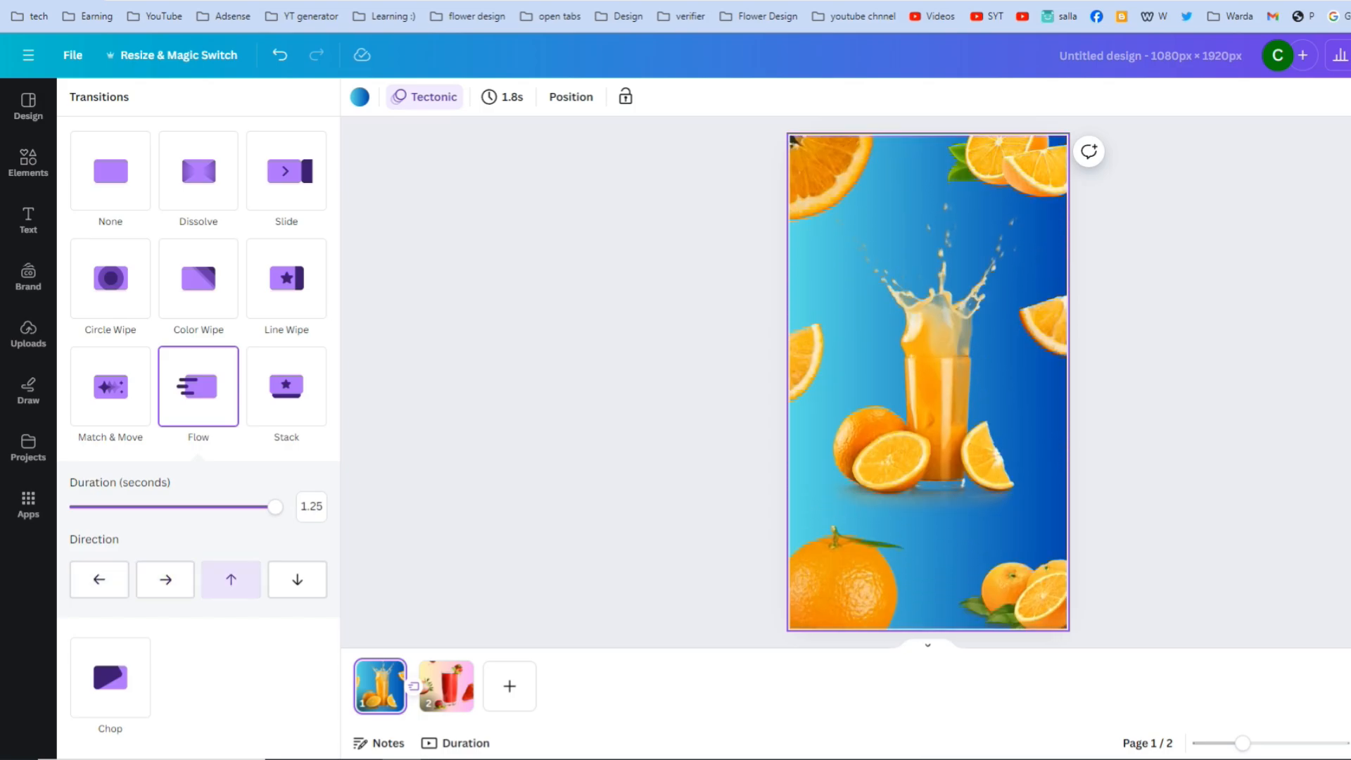
left_click(297, 579)
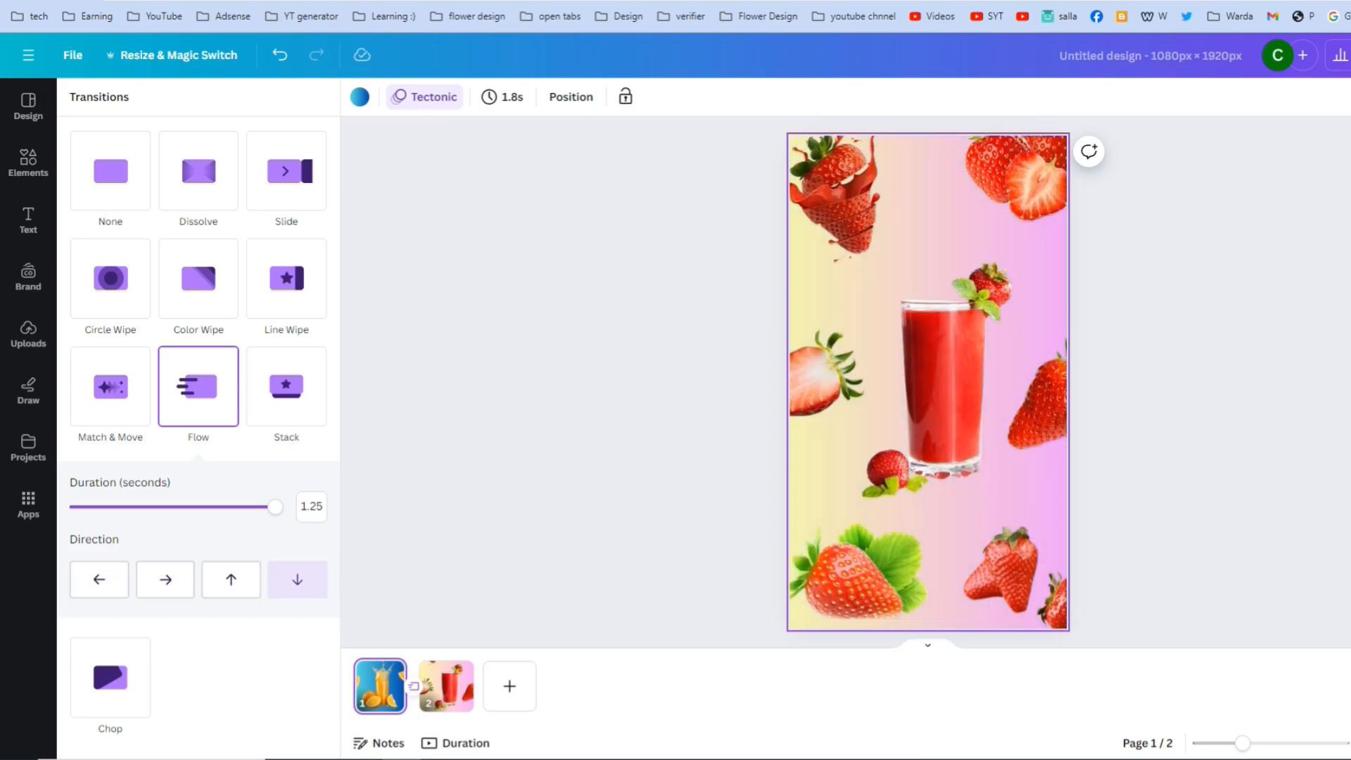
left_click(231, 579)
left_click(100, 579)
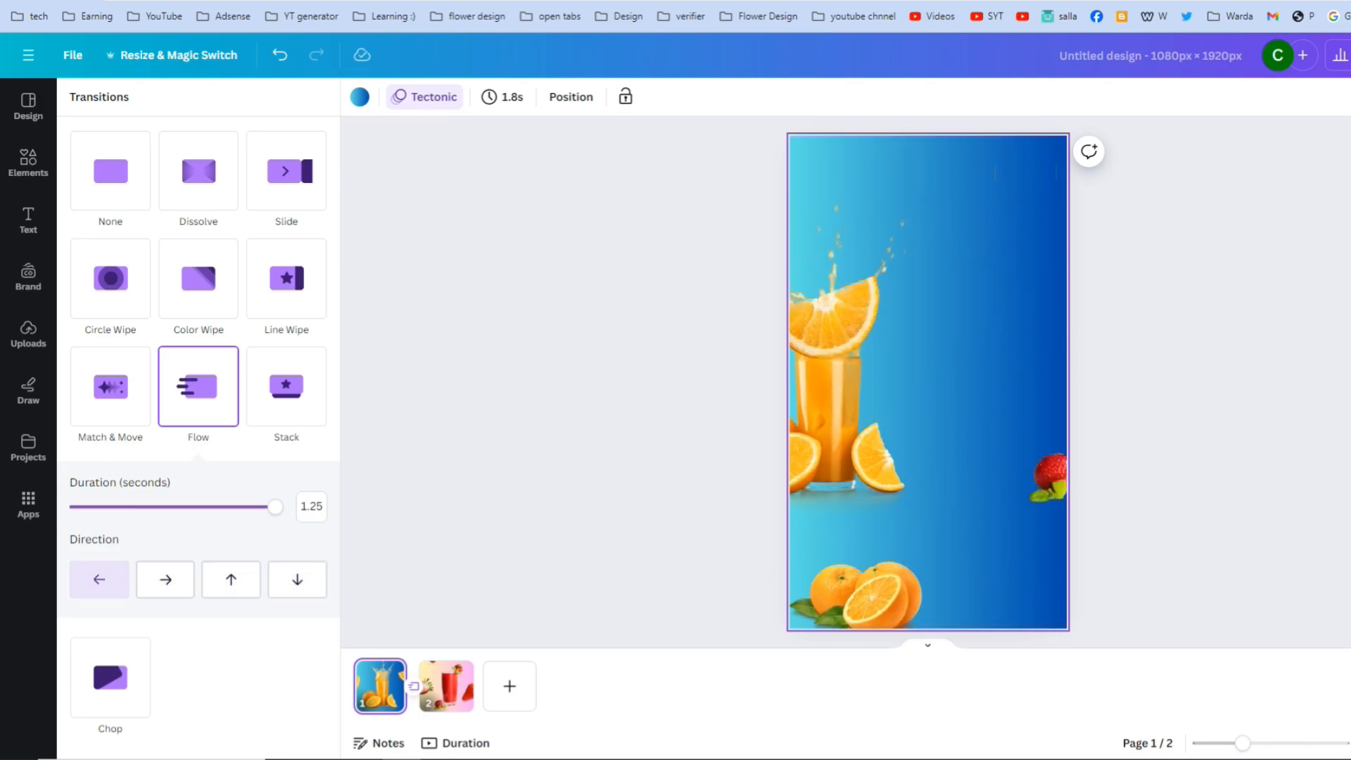
left_click(165, 579)
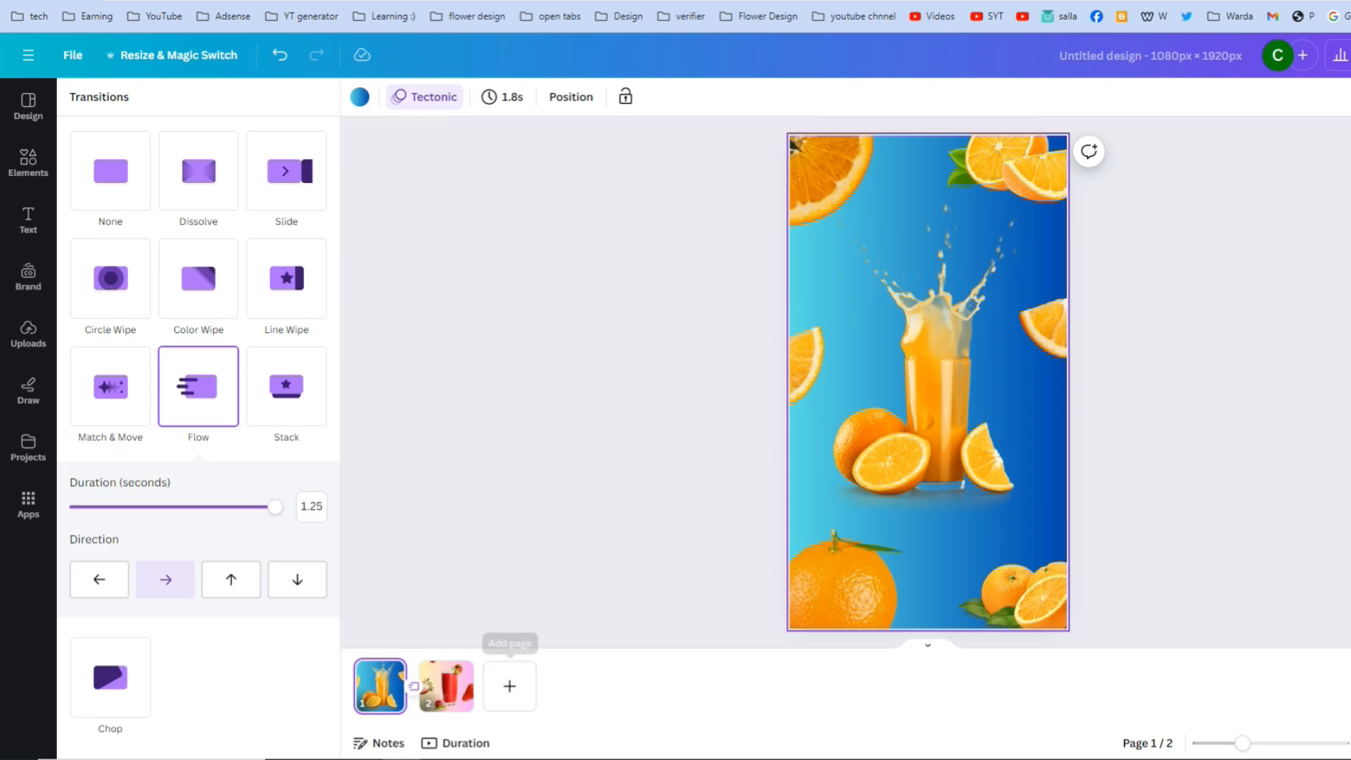
Duplicate page 2 to create page 3
left_click(446, 686)
right_click(454, 680)
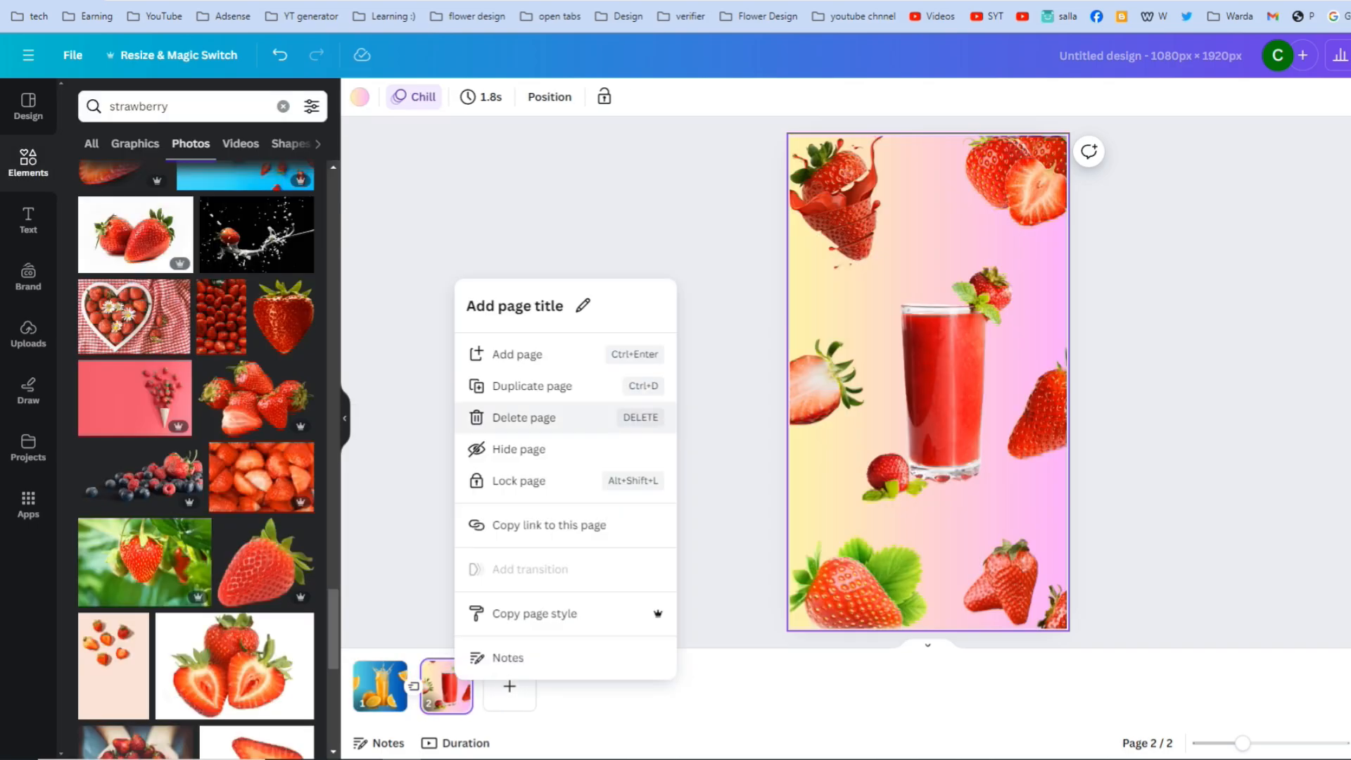
left_click(532, 386)
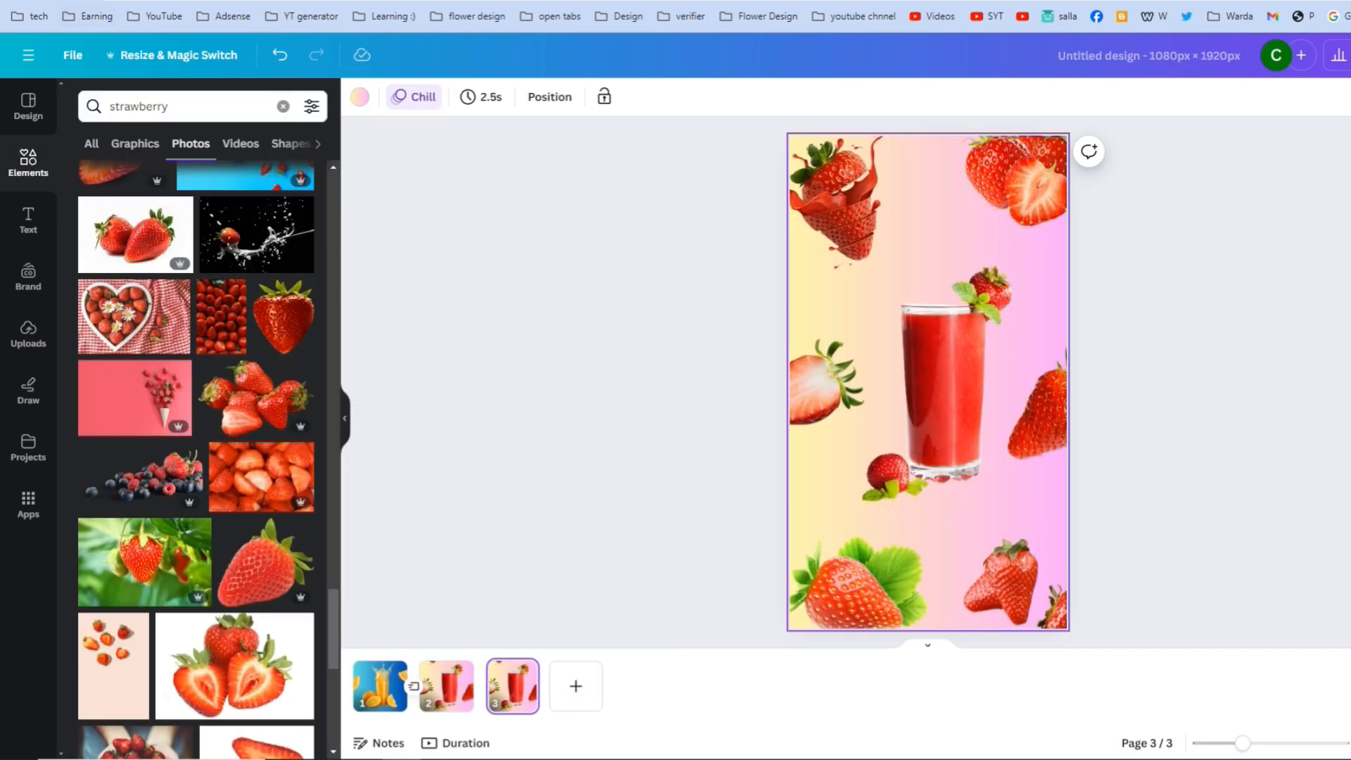
Change the photo search term to "fruit" and run the search
double_click(139, 106)
type("fruit")
key("Return")
scroll(197, 457, "down", 5)
Remove page 3's background gradient and apply the blue-to-yellow gradient instead
key("Delete")
left_click(359, 97)
scroll(197, 458, "down", 5)
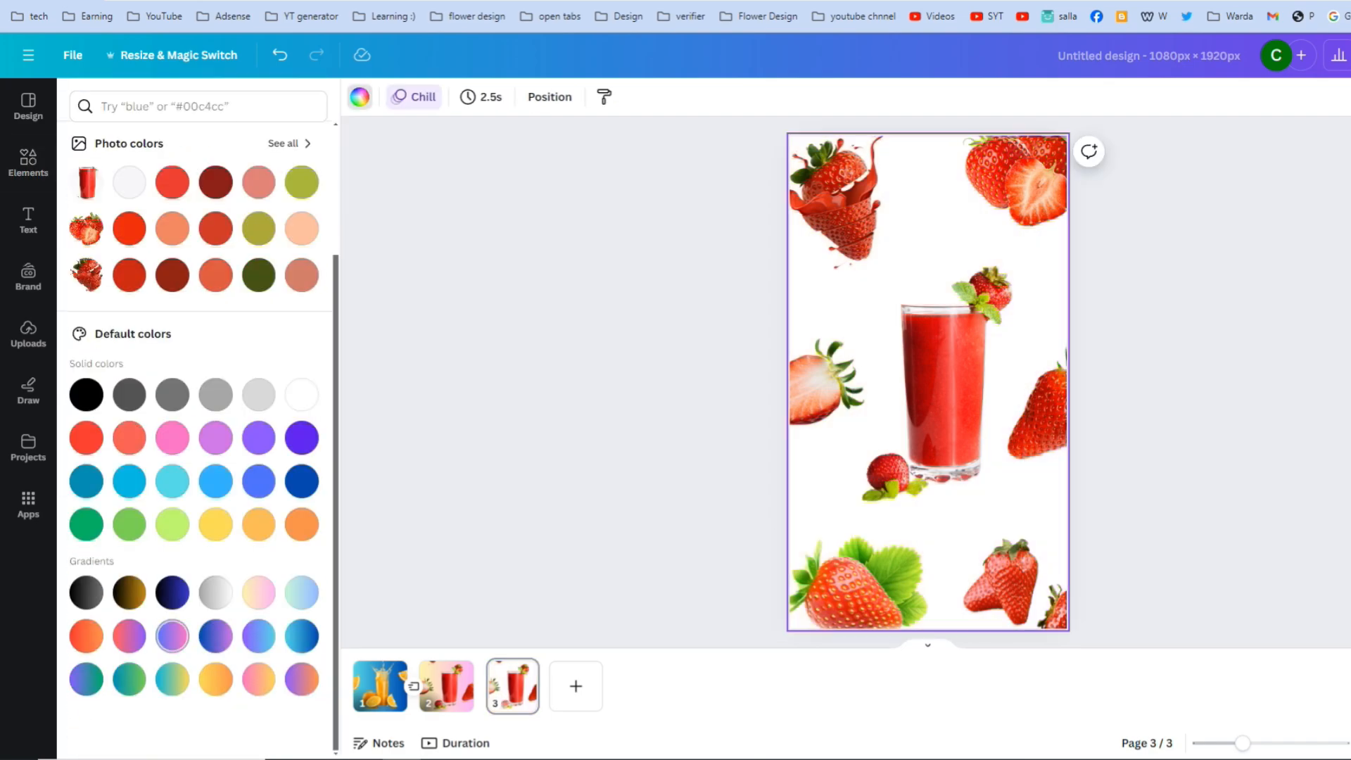
left_click(172, 679)
left_click(493, 366)
Search the photos for "kiwi juice" and add the green juice glass with black straw and kiwi slices to page 3
type("kiwi")
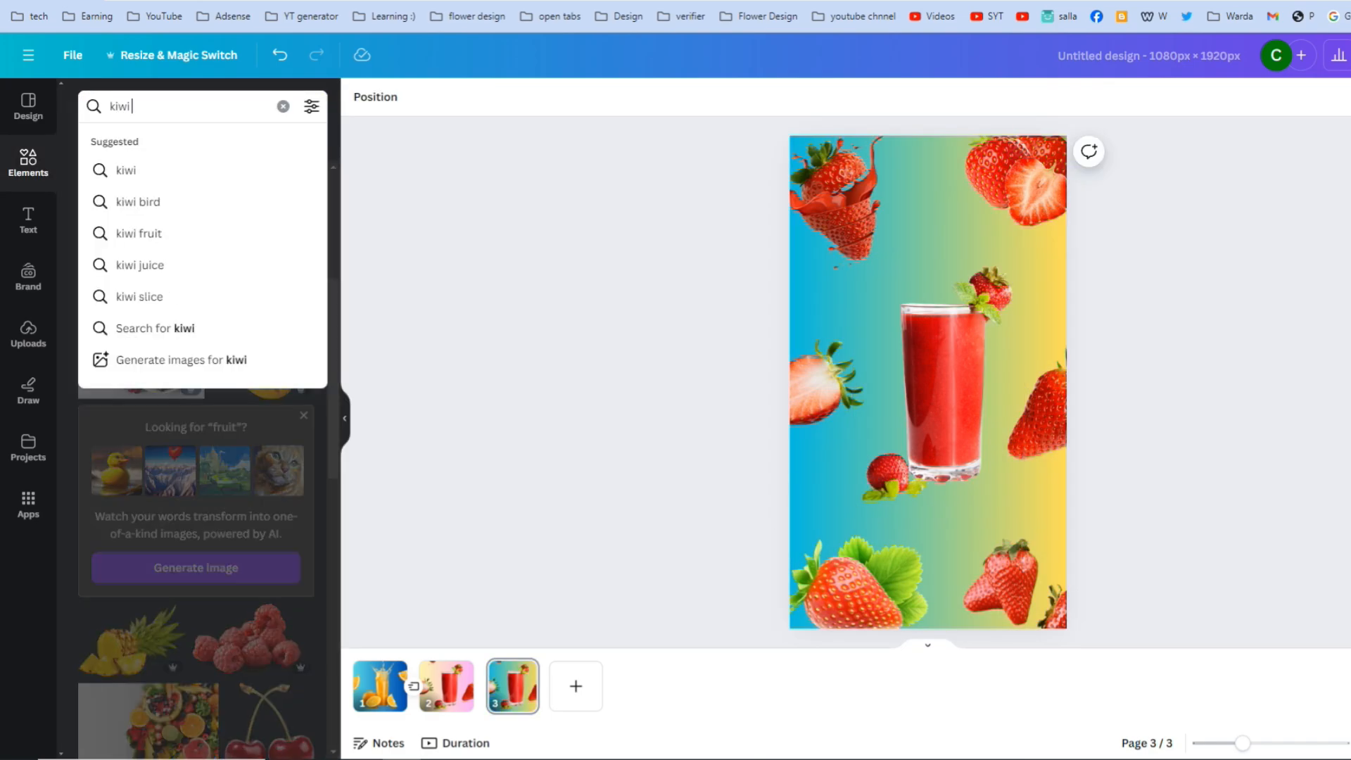
type(" juice")
key("Return")
scroll(197, 458, "down", 4)
left_click(163, 499)
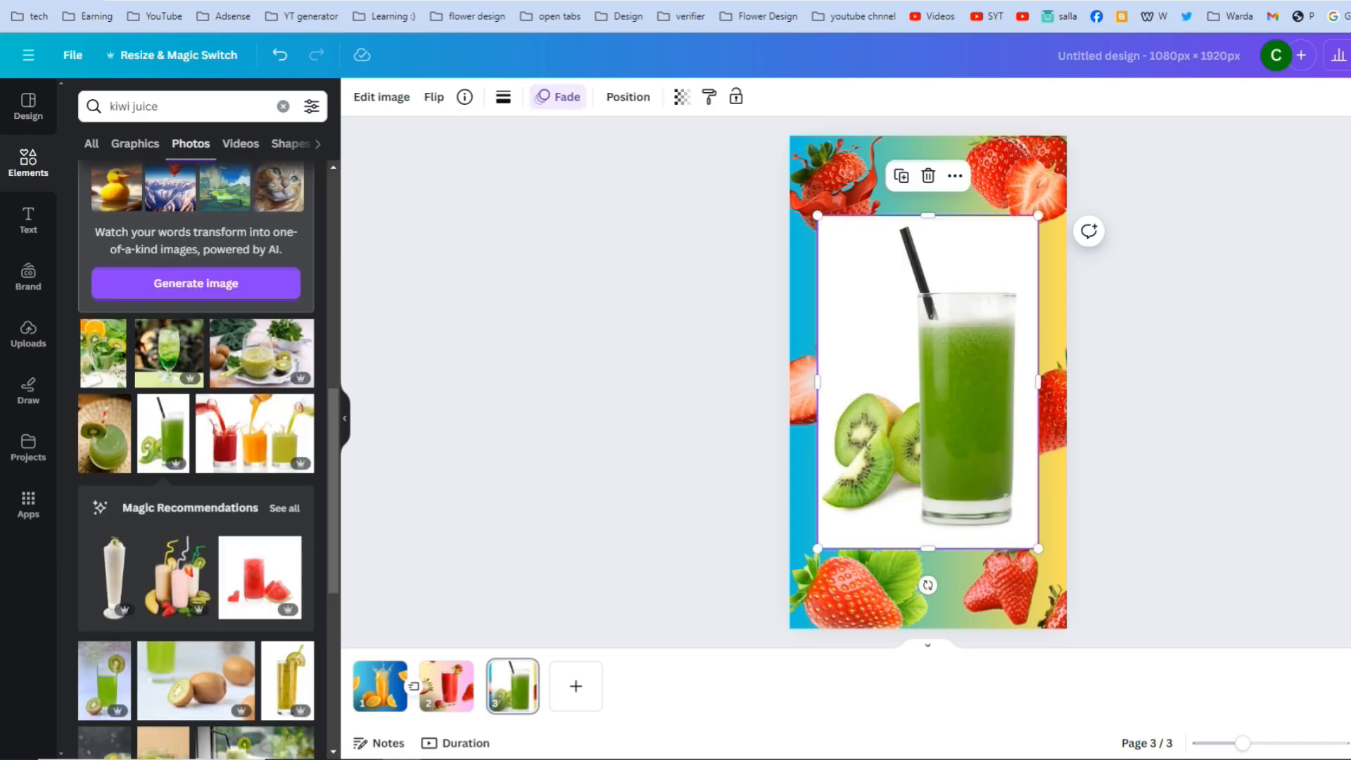
Remove the kiwi juice photo's background, shrink it and delete the strawberry juice glass from page 3
left_click(382, 97)
left_click(109, 216)
left_click_drag(1034, 547, 991, 480)
left_click(907, 366)
key("Delete")
Search the photos for "kiwi" and replace the strawberries in page 3's top-right corner with the photo of two kiwi halves
left_click_drag(936, 373, 1020, 187)
left_click(1019, 181)
key("Delete")
left_click(190, 107)
key("BackSpace")
key("BackSpace")
key("BackSpace")
key("BackSpace")
key("BackSpace")
key("Return")
left_click(133, 250)
Put the kiwi wedge photo at page 3's right edge in place of the strawberry and delete the bottom-right strawberries
scroll(140, 490, "down", 4)
scroll(141, 490, "down", 5)
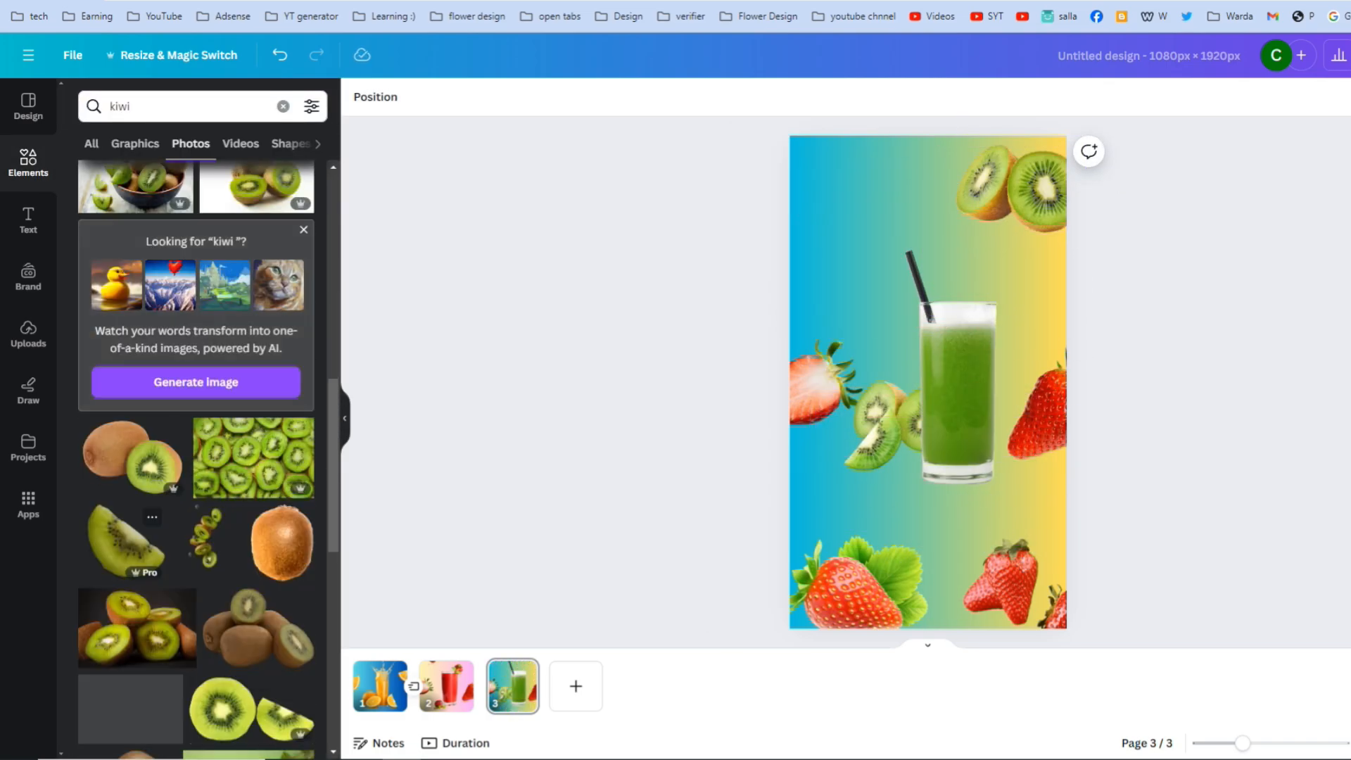
left_click(126, 542)
left_click_drag(928, 384, 1059, 450)
left_click(1002, 583)
key("Delete")
scroll(197, 542, "down", 3)
left_click(252, 629)
key("Delete")
Place a shrunk photo of a whole and a halved kiwi with leaves in page 3's bottom-left corner, replacing the strawberry
scroll(251, 549, "down", 5)
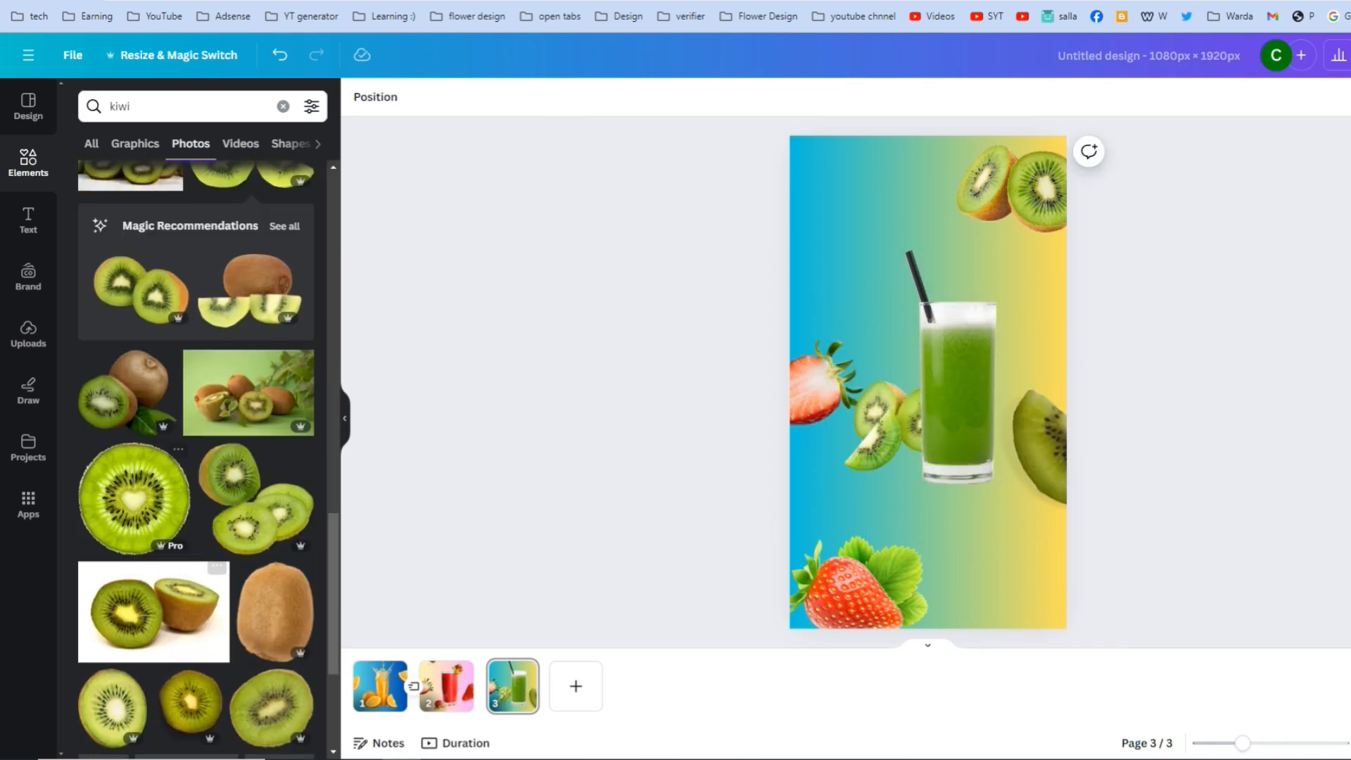
left_click(136, 394)
left_click_drag(928, 383, 864, 523)
left_click_drag(974, 425, 901, 490)
Delete the halved strawberry at page 3's left edge and place a shrunk, tilted whole brown kiwi photo in the top-left corner
left_click(805, 387)
key("Delete")
left_click(275, 358)
left_click_drag(1038, 239, 924, 386)
left_click_drag(870, 456, 787, 159)
left_click_drag(877, 158, 835, 83)
left_click_drag(803, 165, 852, 235)
left_click_drag(865, 310, 844, 250)
Try the white-background photo of two kiwi halves, cut out and shrunk, in page 3's bottom-right corner and delete it
scroll(140, 620, "down", 13)
left_click(150, 524)
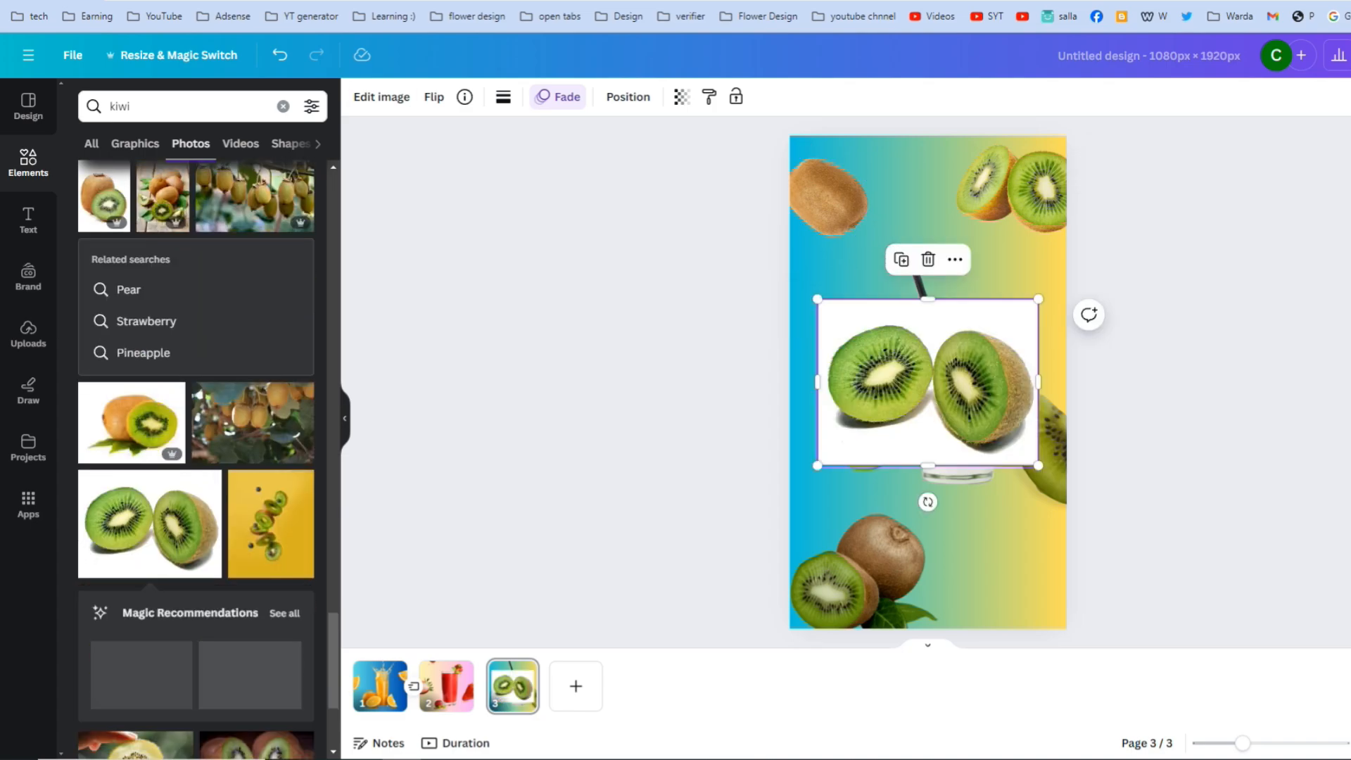
left_click(382, 97)
left_click(109, 214)
left_click_drag(1038, 468, 927, 384)
left_click_drag(872, 341, 1011, 581)
key("Delete")
Place a shrunk round kiwi cross-section photo in page 3's bottom-right corner and a duplicate at the left edge, both partly off the page
scroll(150, 524, "down", 9)
scroll(150, 524, "up", 20)
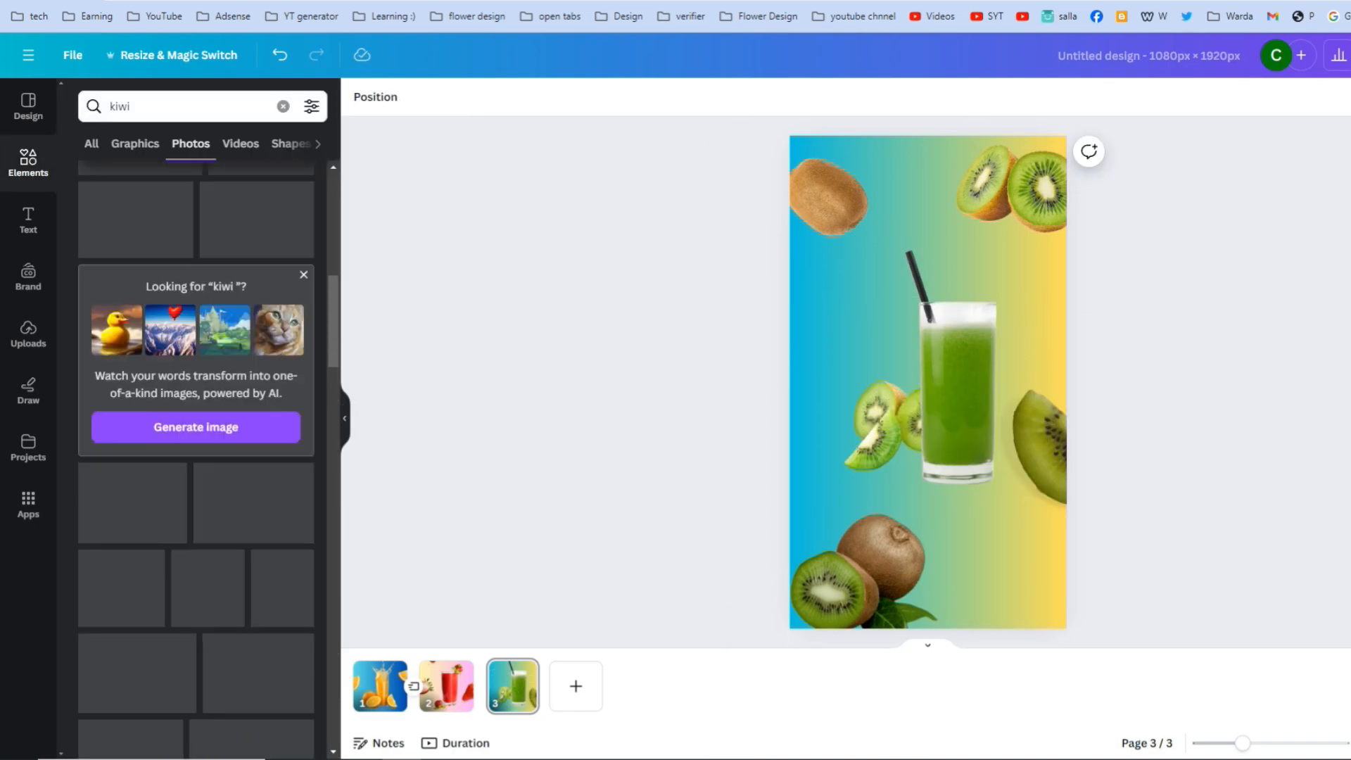
left_click(132, 347)
left_click_drag(928, 382, 1048, 571)
left_click_drag(1158, 474, 1058, 563)
left_click_drag(998, 613, 776, 359)
key("ctrl+d")
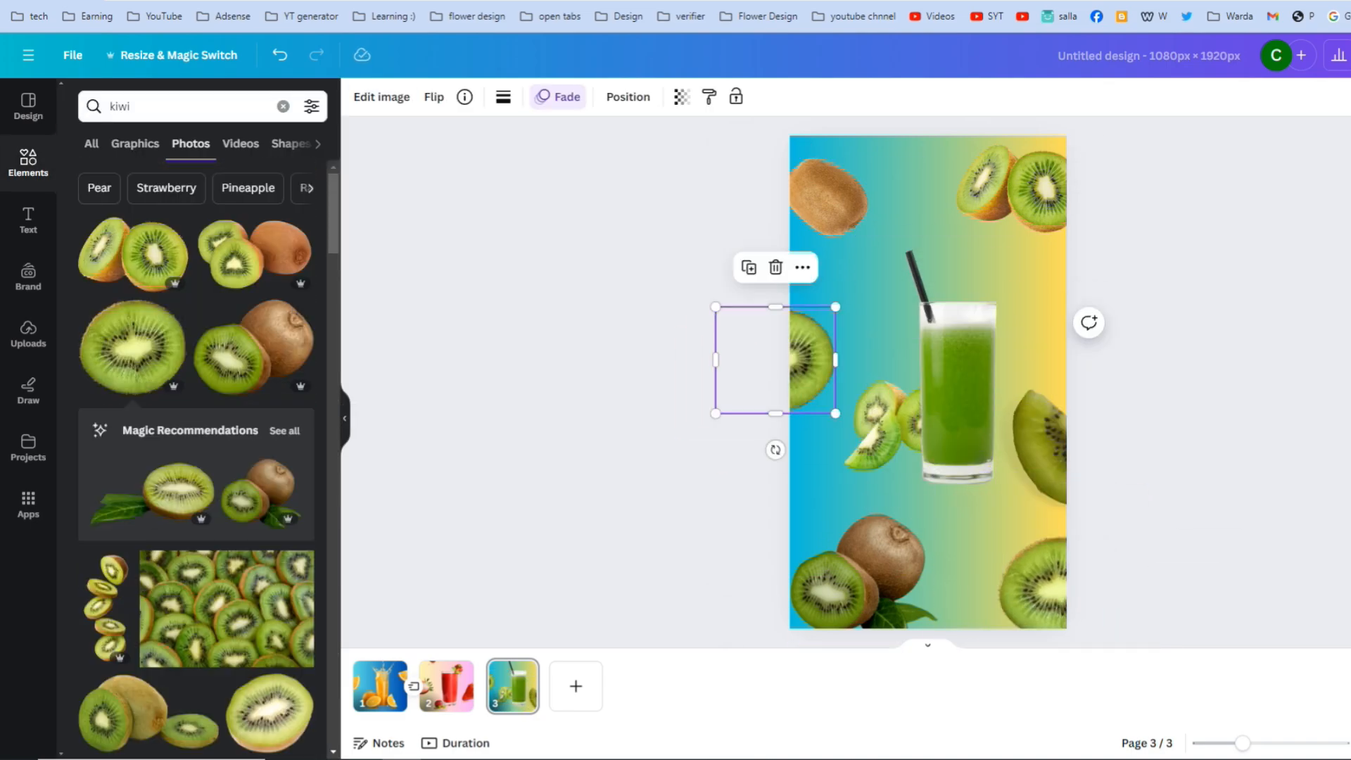
left_click_drag(957, 394, 952, 396)
Try several background gradients on page 3 and apply the red-to-orange one
left_click(869, 289)
left_click(360, 97)
scroll(197, 493, "down", 3)
left_click(215, 636)
left_click(129, 680)
left_click(215, 679)
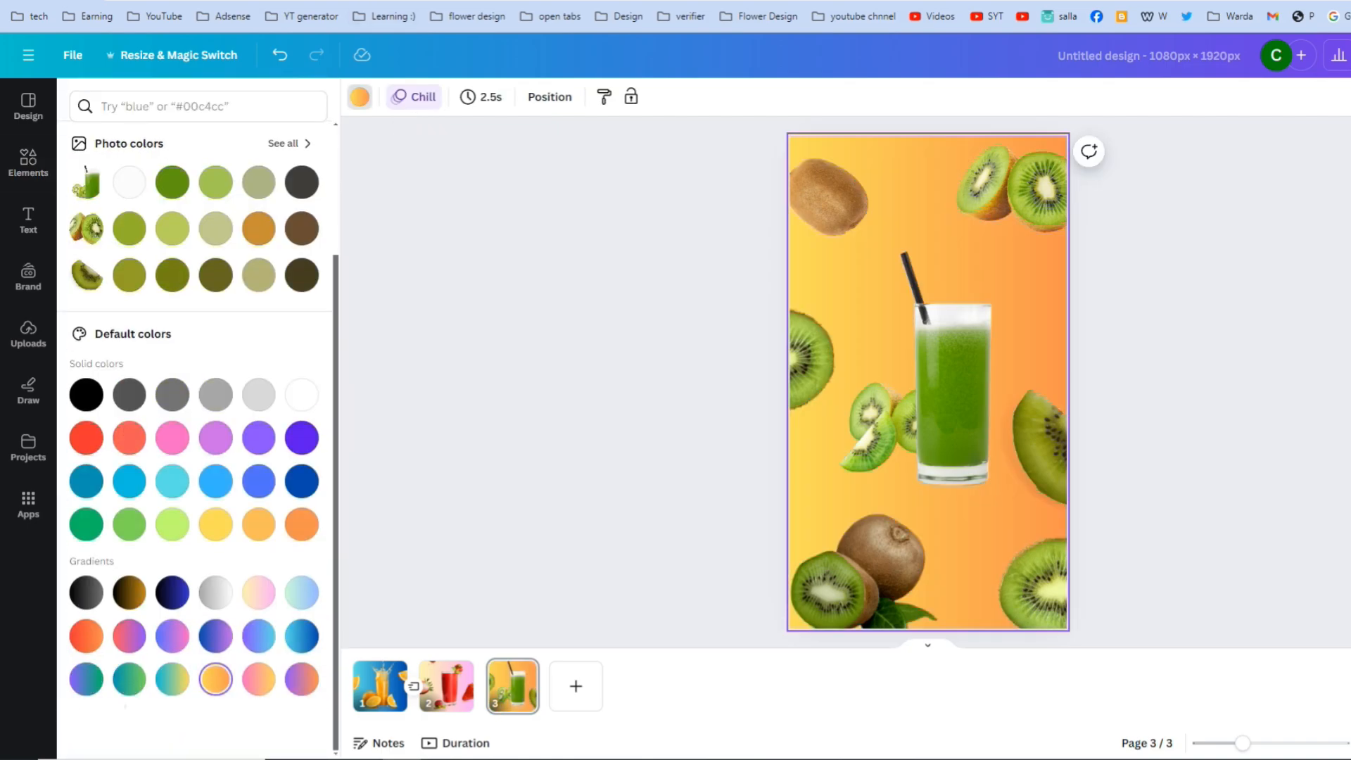
left_click(259, 679)
left_click(302, 680)
left_click(86, 636)
left_click(690, 317)
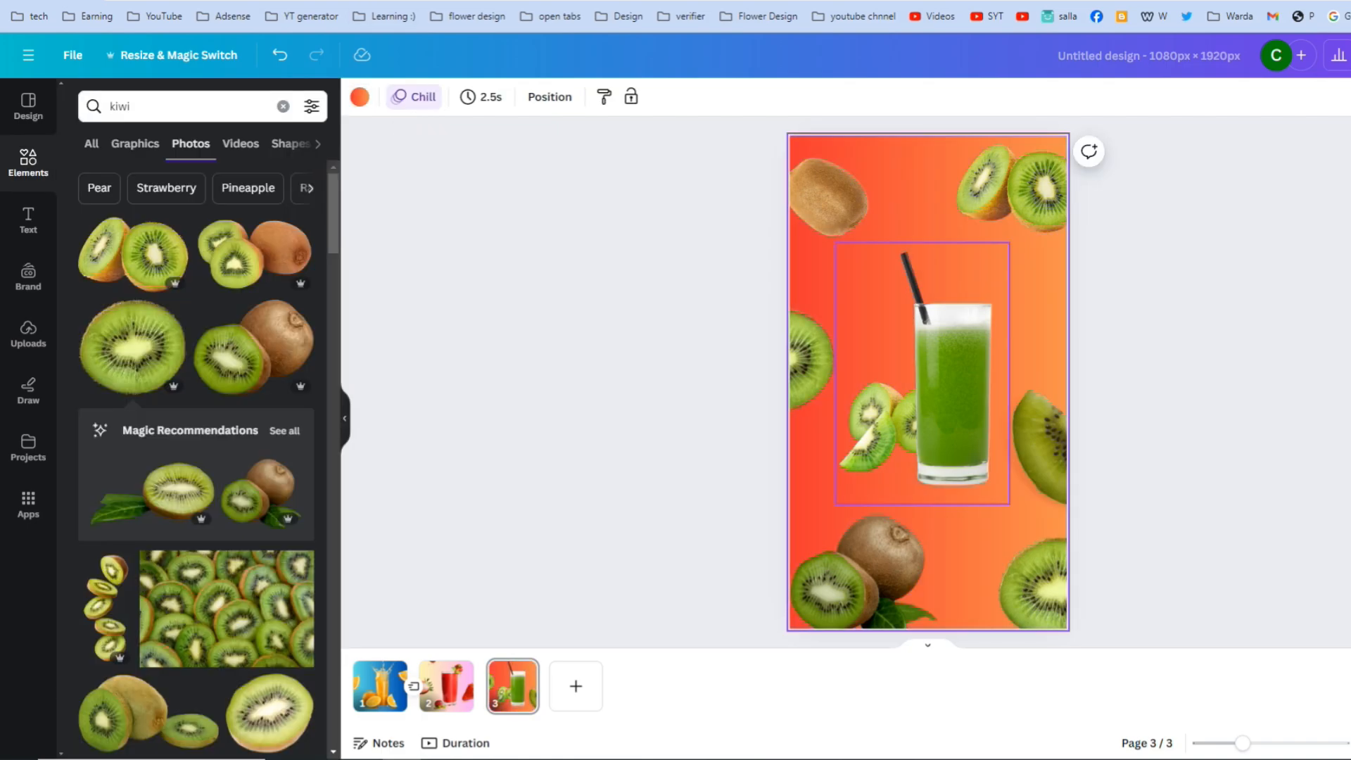
Move the whole brown kiwi slightly up to page 3's top edge and set the page animation to Fade
left_click_drag(829, 197, 829, 172)
left_click(703, 232)
left_click(414, 97)
left_click(191, 404)
left_click(275, 299)
scroll(275, 401, "down", 3)
left_click(275, 415)
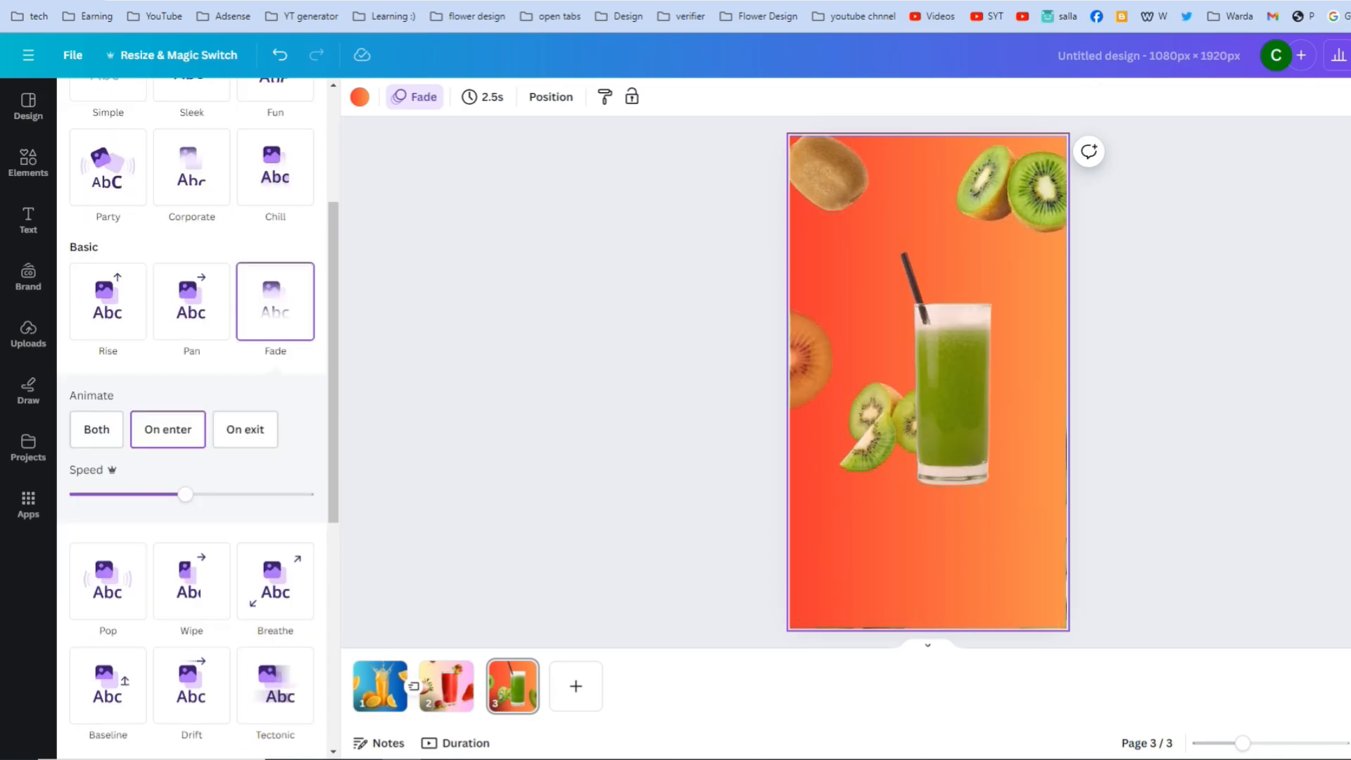
Add a Flow transition running upward between pages 2 and 3
left_click(480, 686)
left_click(191, 376)
left_click(223, 566)
Add a new page 4, try several background gradients and apply the yellow-to-orange one
left_click(576, 686)
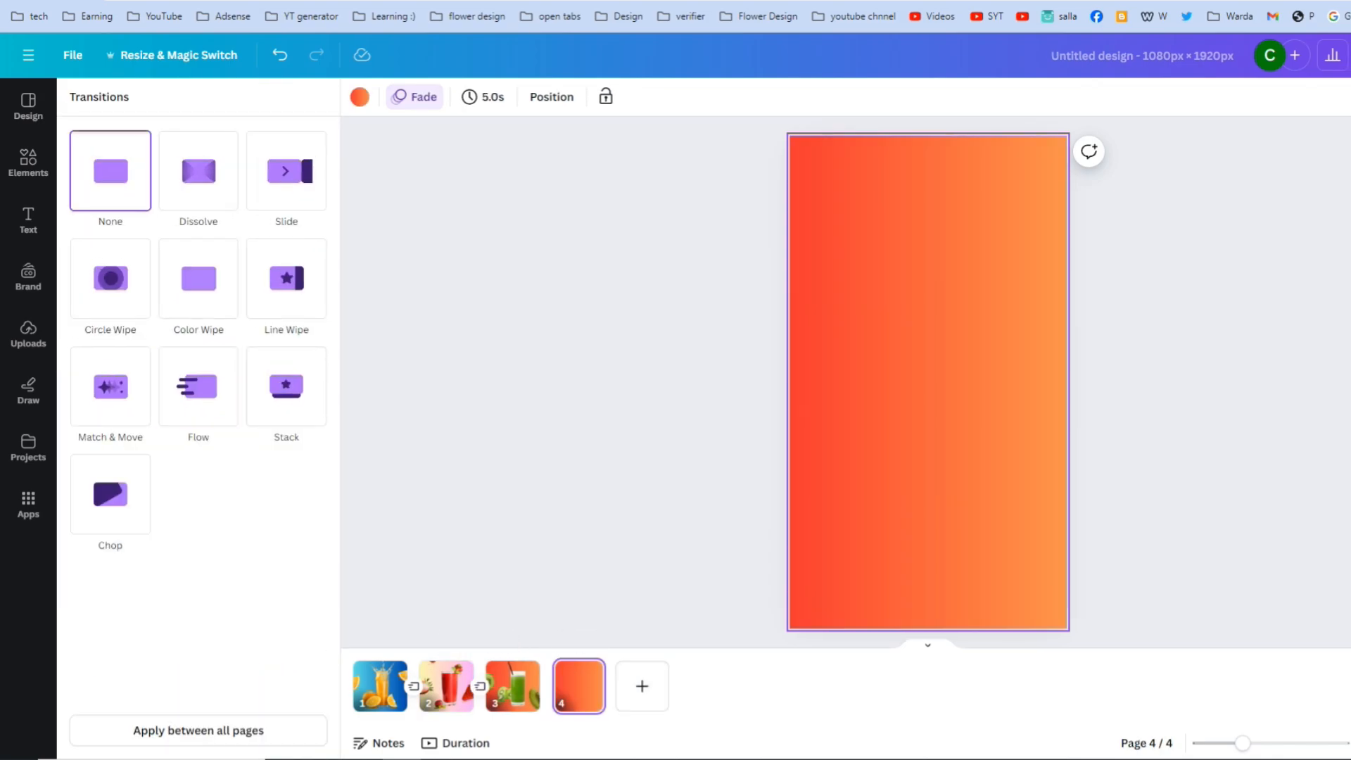
left_click(360, 97)
scroll(197, 492, "down", 5)
left_click(130, 636)
left_click(173, 636)
left_click(259, 636)
left_click(302, 636)
left_click(259, 680)
left_click(215, 679)
Search the photos for "Watermelon juice"
left_click(28, 163)
left_click(183, 106)
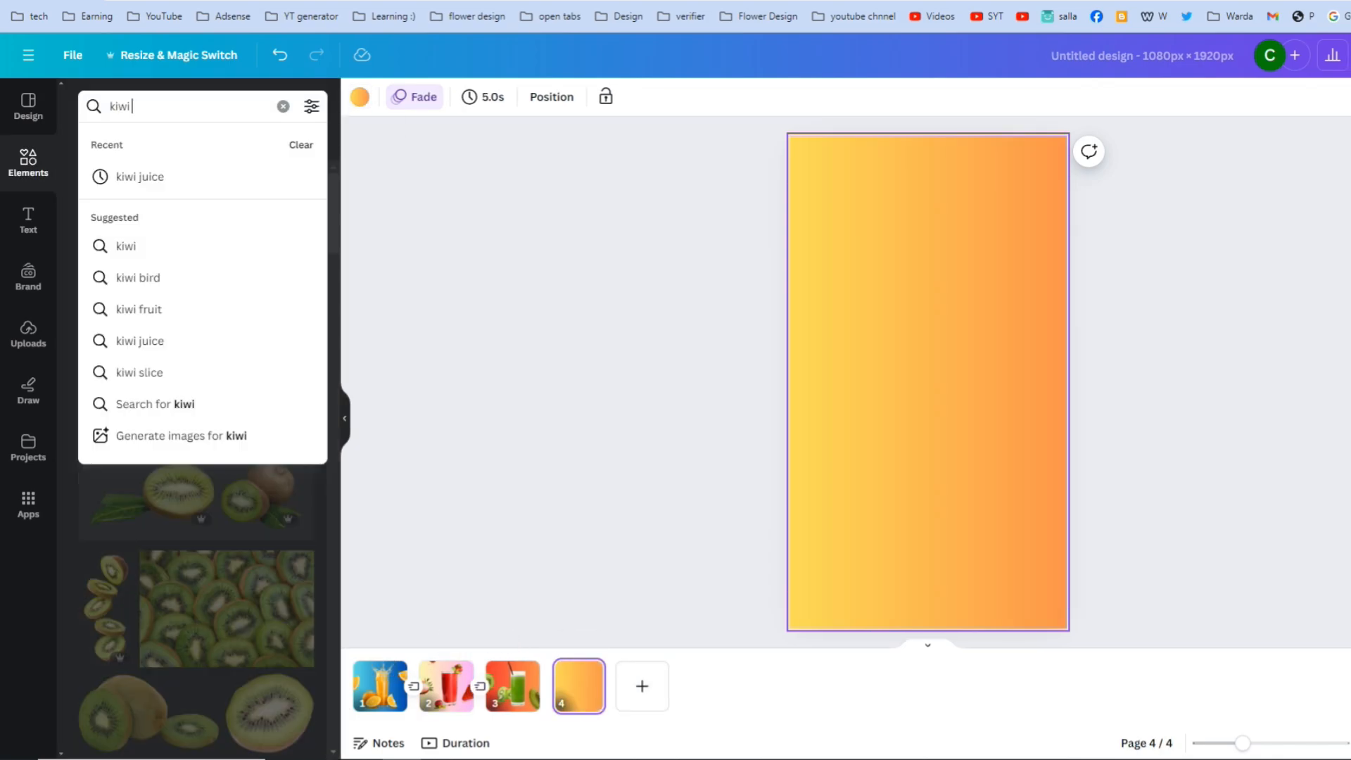
double_click(123, 106)
type("water")
left_click(148, 175)
left_click(183, 106)
type("juice")
key("Return")
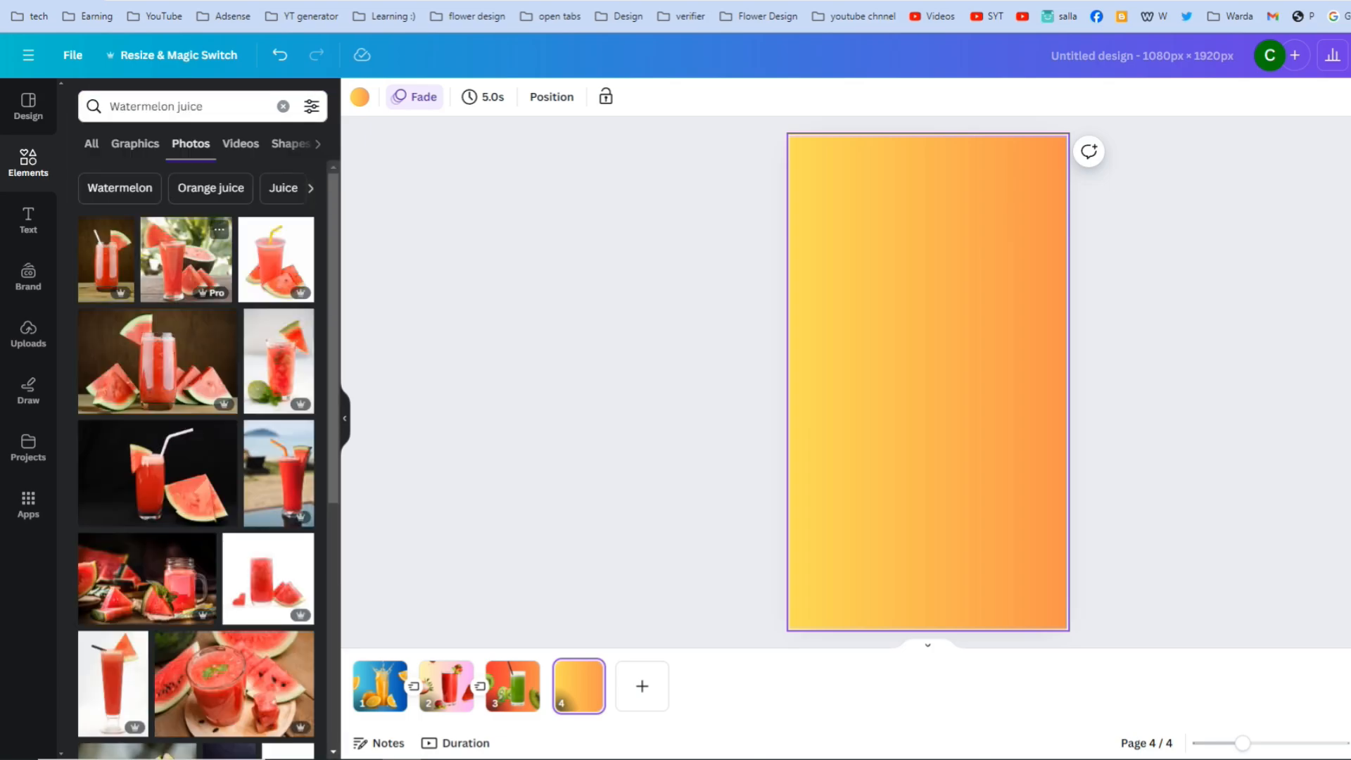
Add the white-background photo of a watermelon juice glass with watermelon slices to page 4 and remove its background
scroll(204, 423, "down", 3)
left_click(267, 339)
left_click(382, 97)
left_click(108, 213)
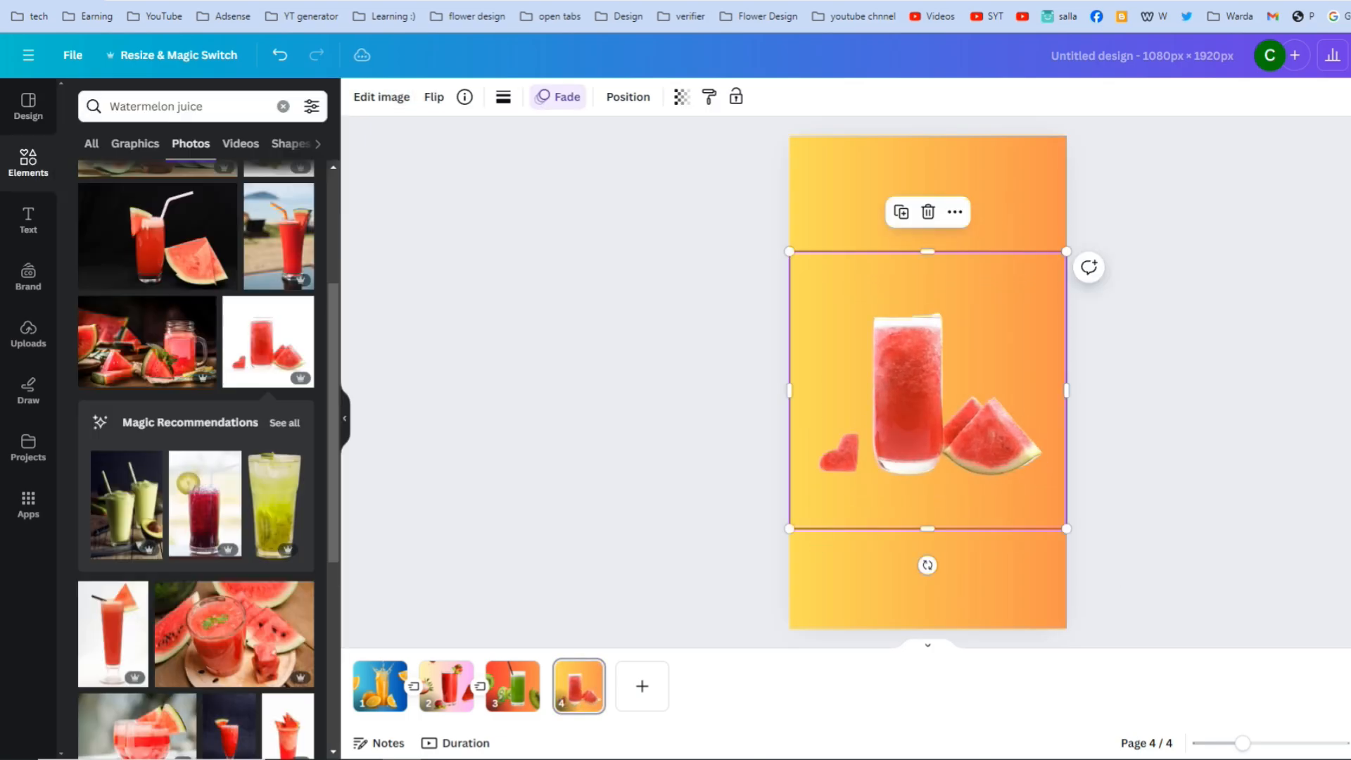
Search the photos for "Watermelon" and place the whole melon with a cut half in page 4's lower-left corner
key("BackSpace")
key("BackSpace")
key("BackSpace")
key("BackSpace")
key("BackSpace")
key("BackSpace")
key("Return")
left_click(148, 267)
left_click_drag(894, 408, 859, 583)
Add the tall triangular watermelon slice, shrink and rotate it, and place it partly off the page's upper-left corner
scroll(204, 457, "down", 9)
left_click(282, 582)
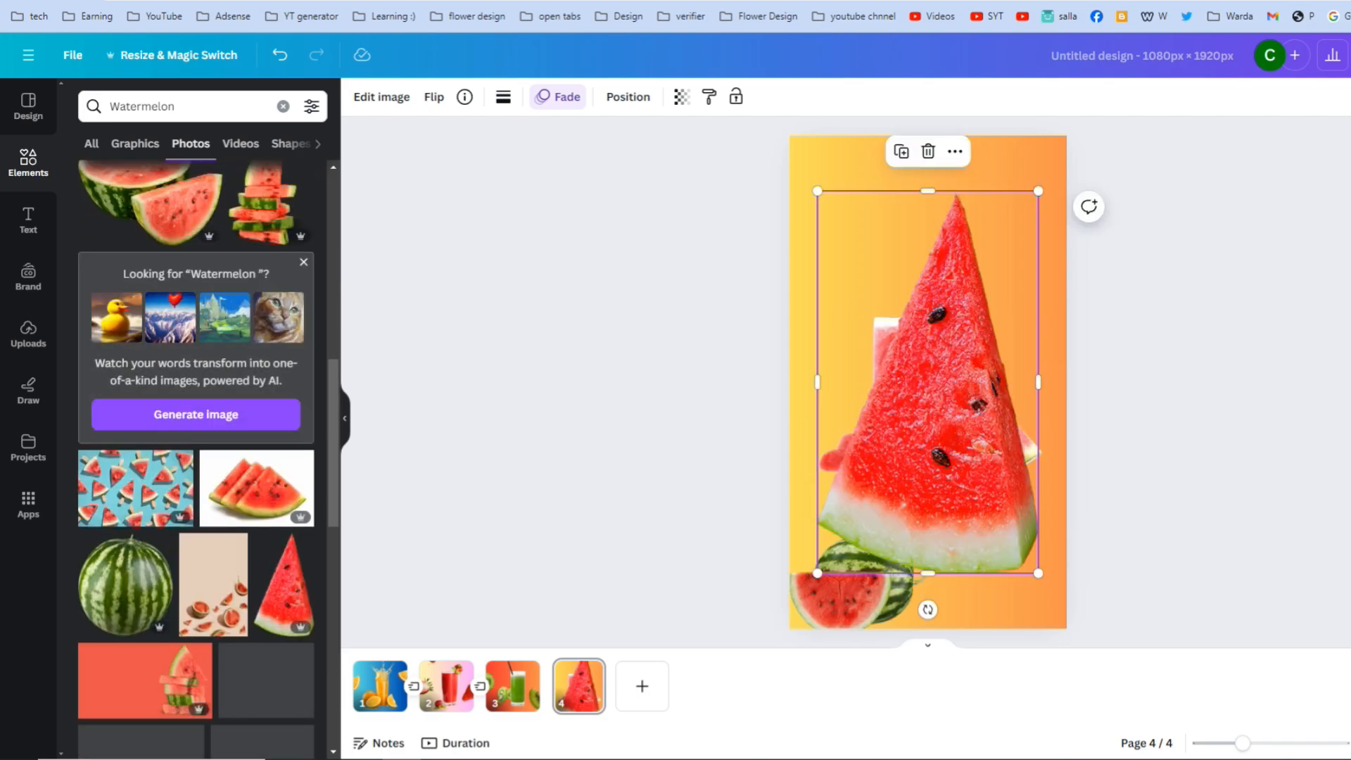
left_click_drag(1040, 190, 942, 355)
left_click_drag(880, 609, 751, 398)
left_click_drag(880, 464, 842, 176)
Add the half-round watermelon slice, scale it down, tilt it and place it over the page's upper-right corner
scroll(268, 522, "down", 4)
scroll(267, 493, "down", 10)
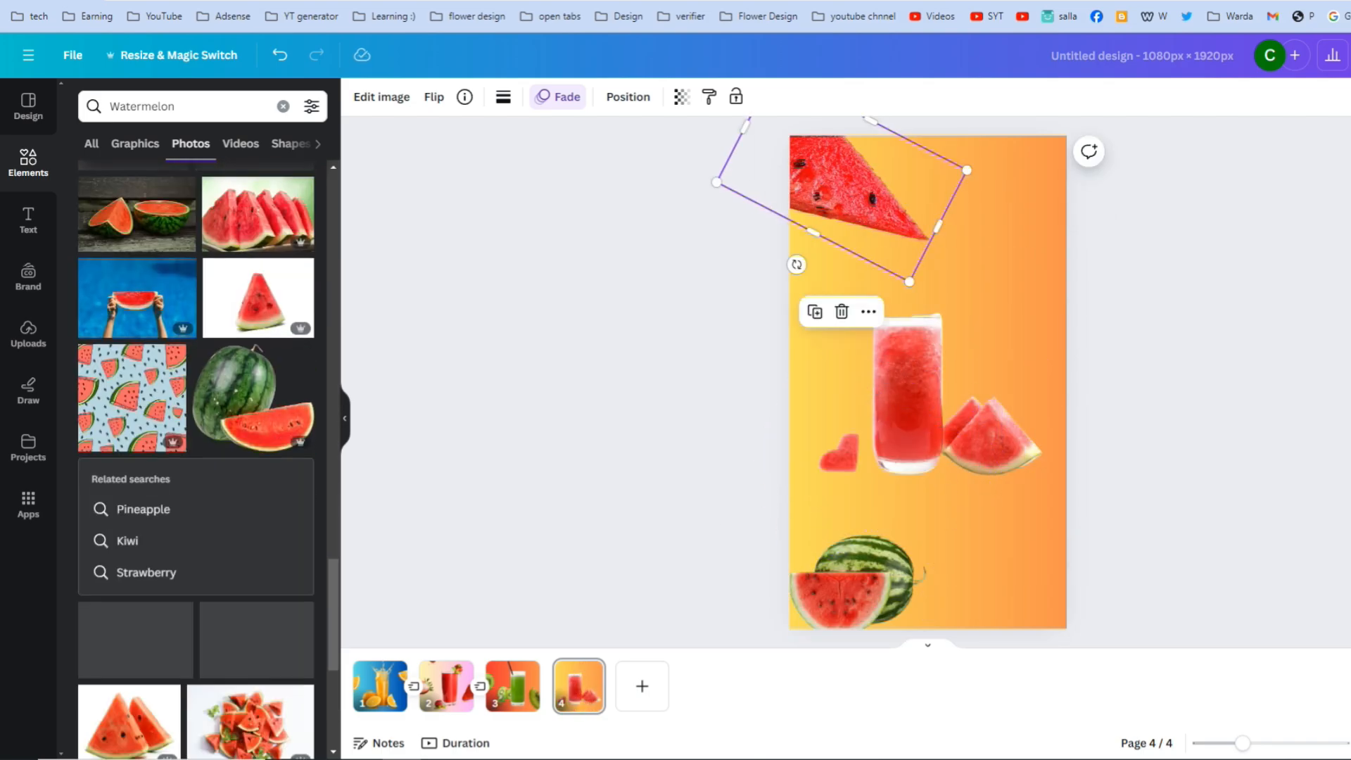
scroll(204, 458, "up", 10)
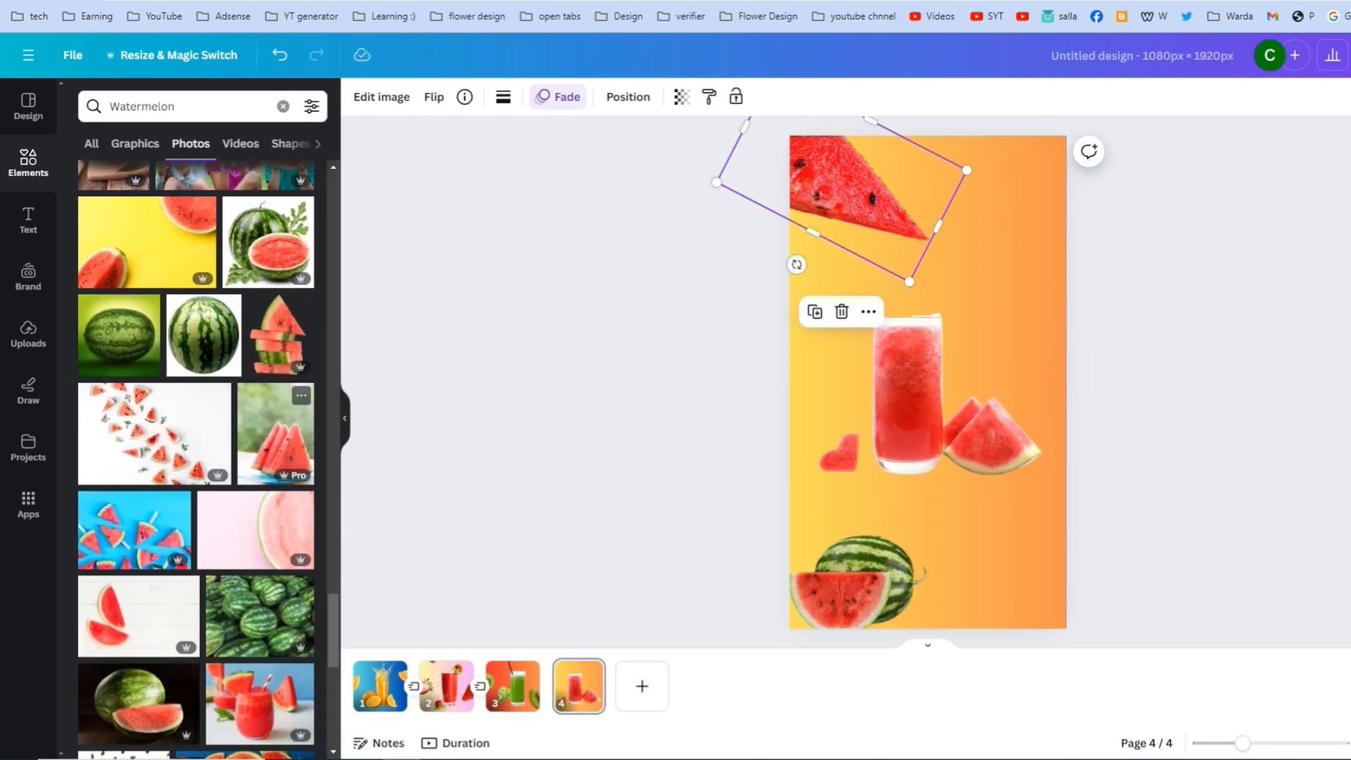
left_click(252, 357)
left_click_drag(817, 441, 883, 406)
left_click_drag(962, 439, 1005, 426)
left_click_drag(962, 365, 1052, 187)
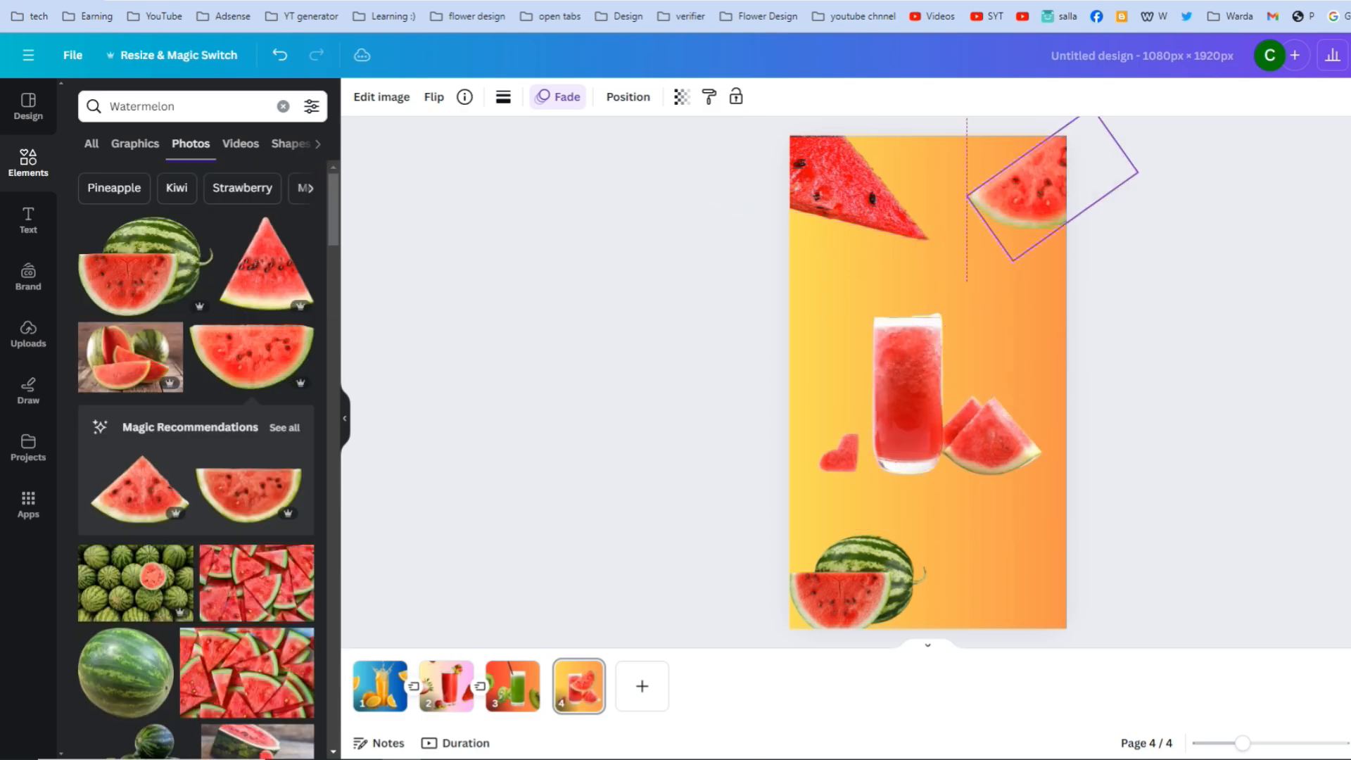
Add the cutout of a whole round watermelon, shrink it and place it in the page's lower-right corner
scroll(204, 458, "down", 3)
left_click(127, 430)
left_click_drag(1041, 278, 933, 378)
left_click_drag(875, 432, 1049, 562)
Add a second tall slice, reduced and rotated, partly off the left edge, and shift the whole watermelon fully onto the page
scroll(196, 457, "down", 15)
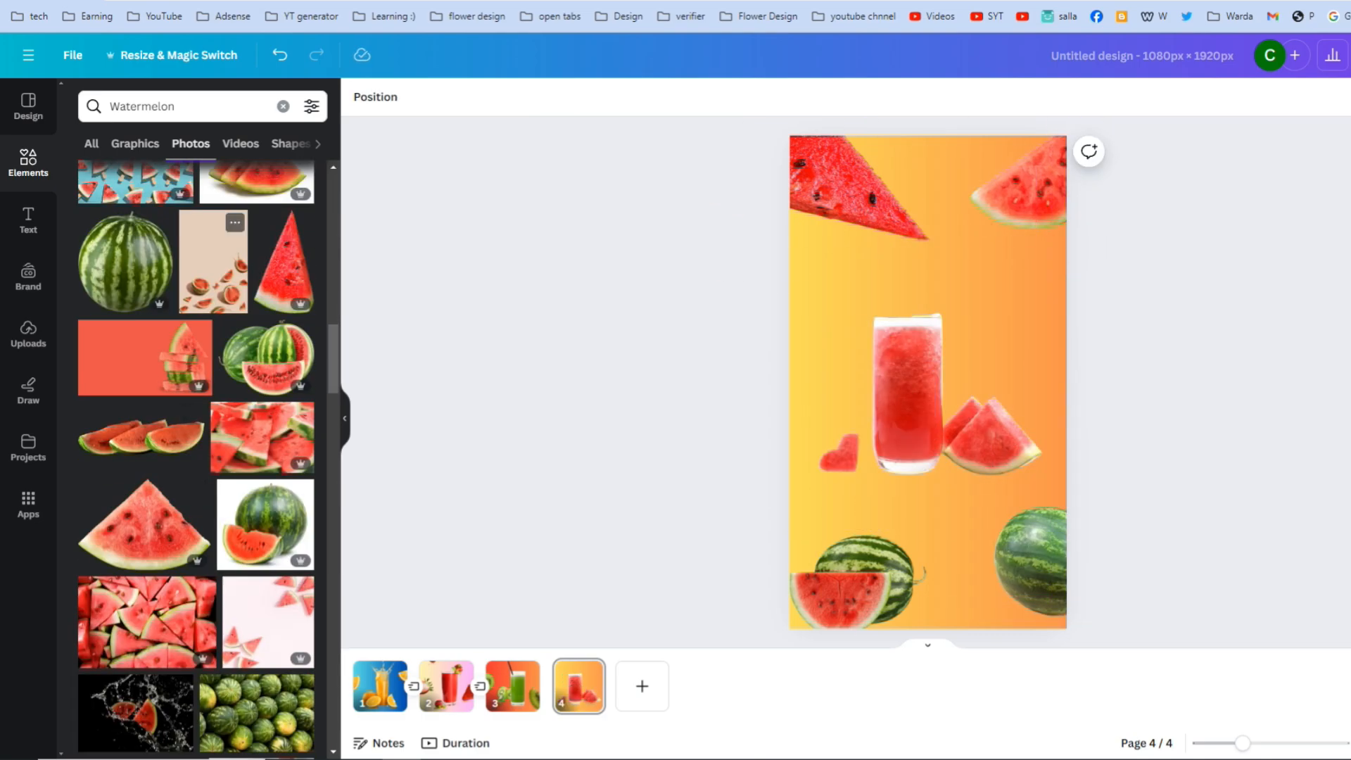
scroll(271, 457, "up", 4)
left_click(284, 429)
left_click_drag(989, 272, 934, 365)
left_click_drag(900, 427, 772, 380)
left_click_drag(772, 478, 662, 485)
left_click_drag(1042, 561, 999, 554)
Try several solid colors and gradients on page 4's background and apply the light green-to-blue gradient
left_click(939, 211)
left_click(360, 97)
left_click(86, 602)
left_click(129, 602)
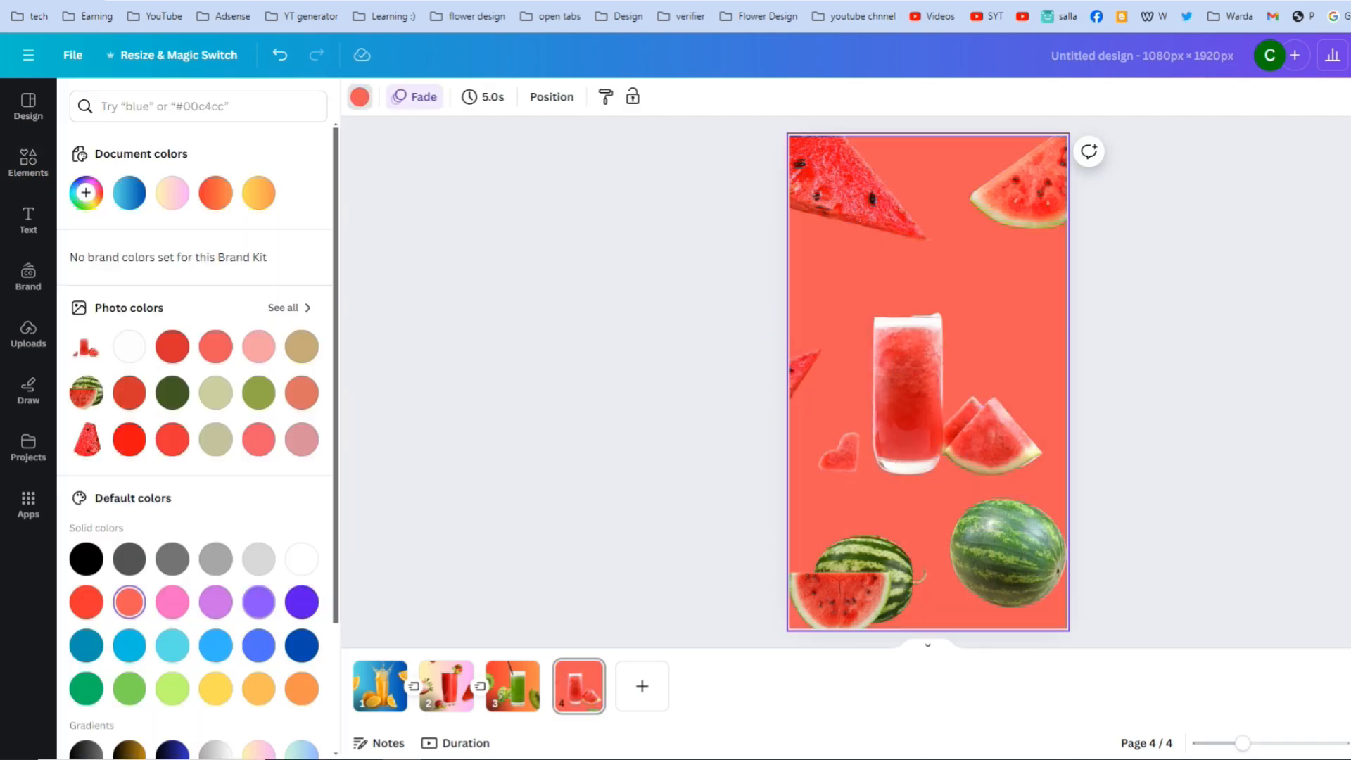
scroll(141, 598, "down", 3)
left_click(173, 592)
left_click(215, 592)
left_click(172, 593)
left_click(301, 592)
Apply the Neon page animation to page 4
left_click(855, 190)
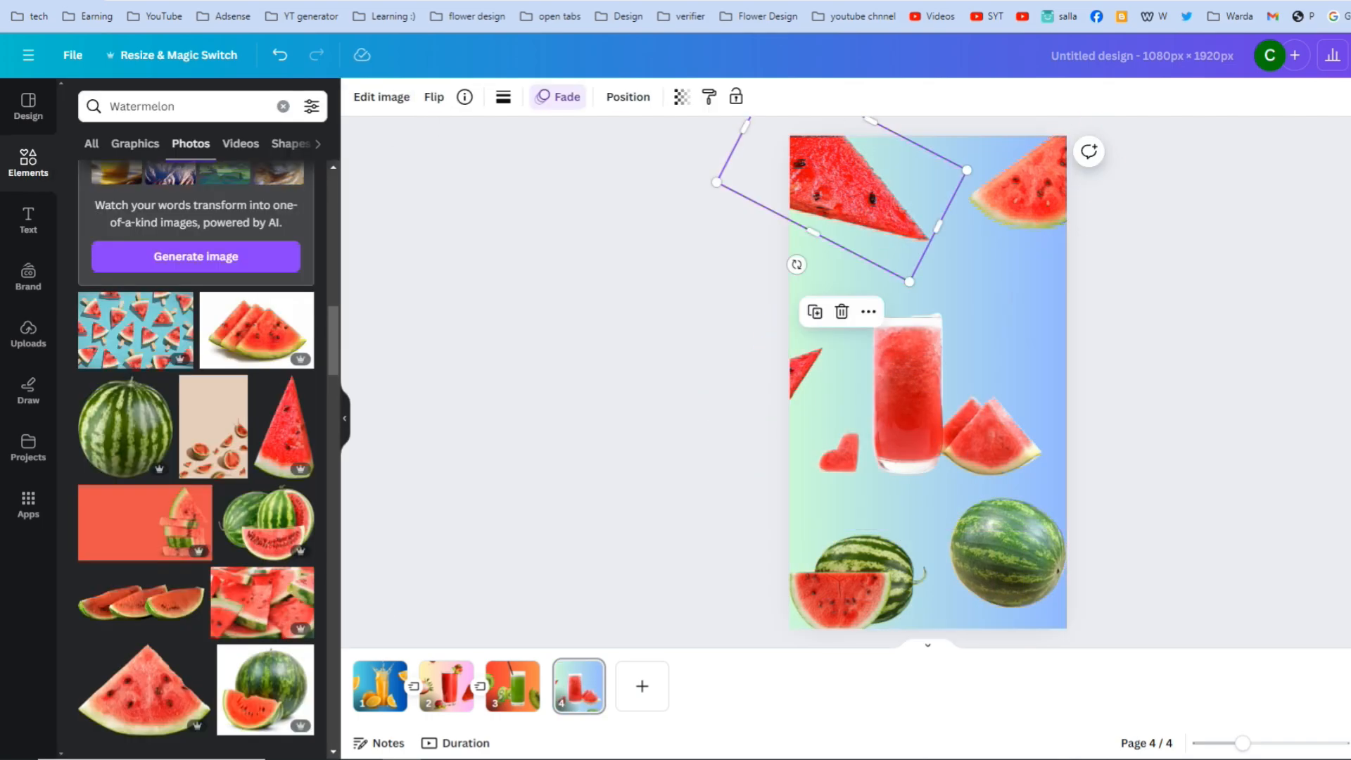
left_click(940, 282)
left_click(415, 97)
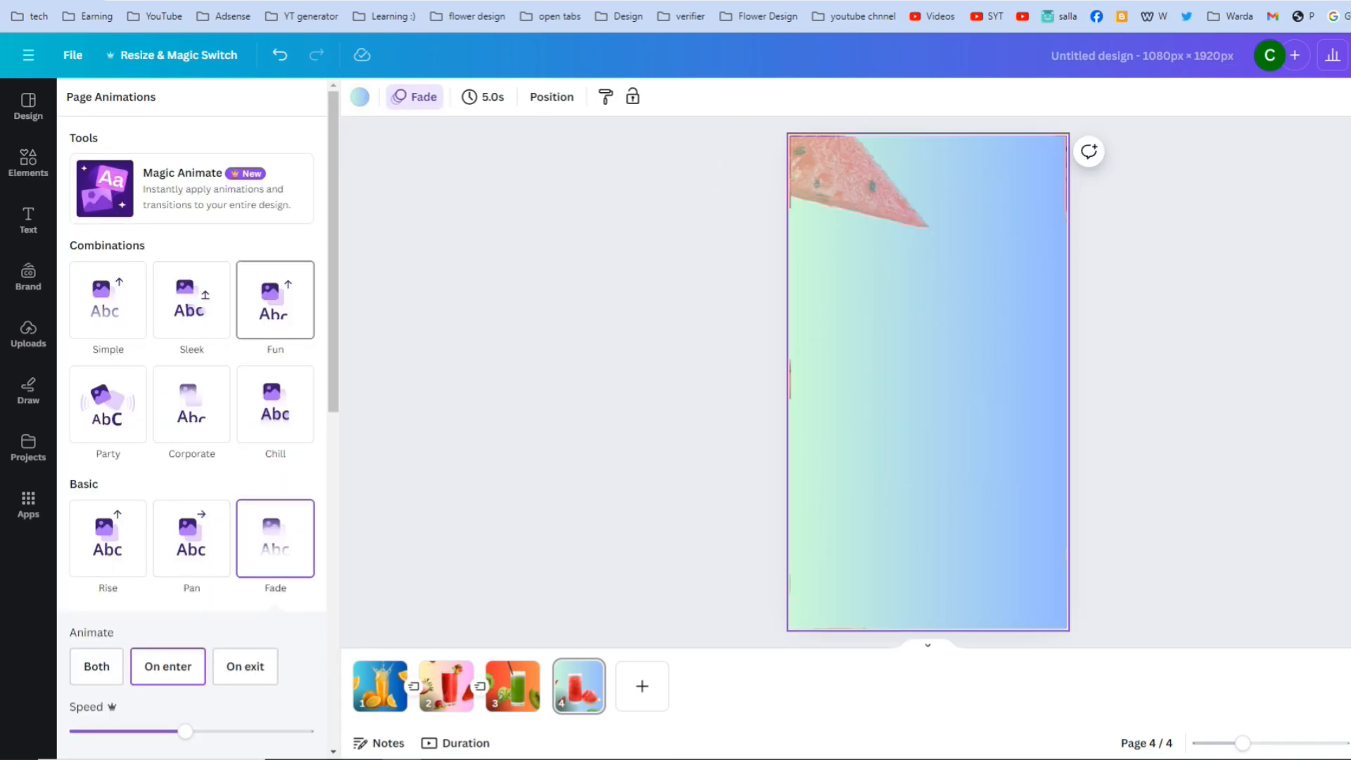
scroll(192, 370, "down", 6)
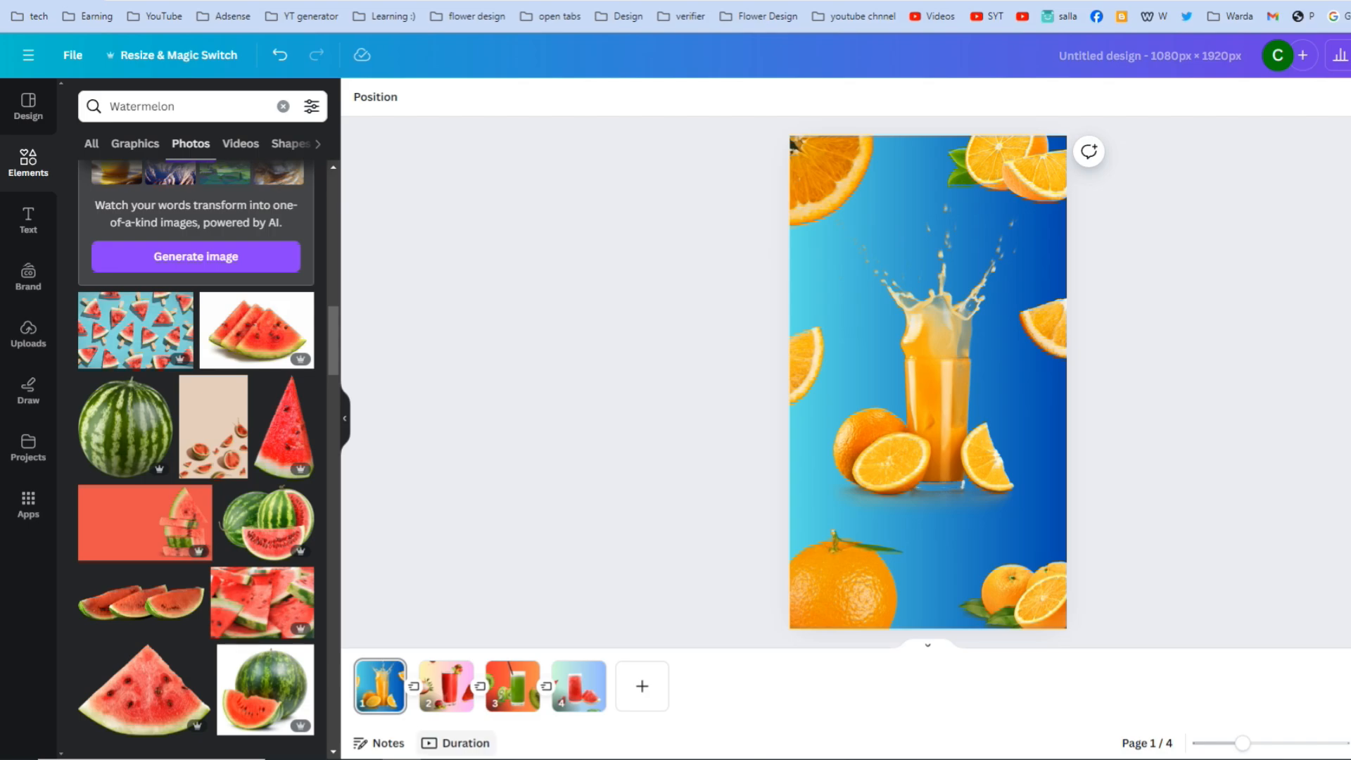
Set the four page durations to 2.3, 2.4, 2.3 and 2.4 seconds, playing the sequence before and after
left_click(456, 743)
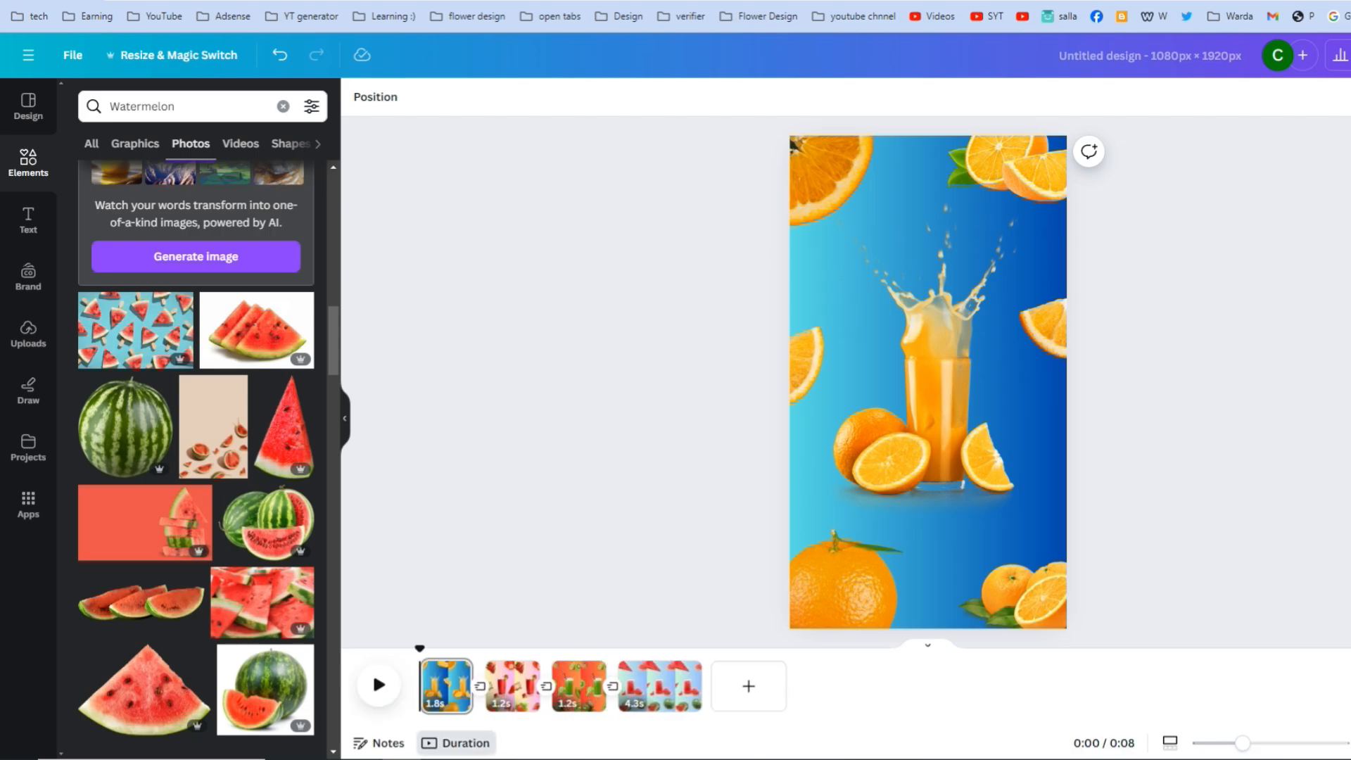
left_click(373, 672)
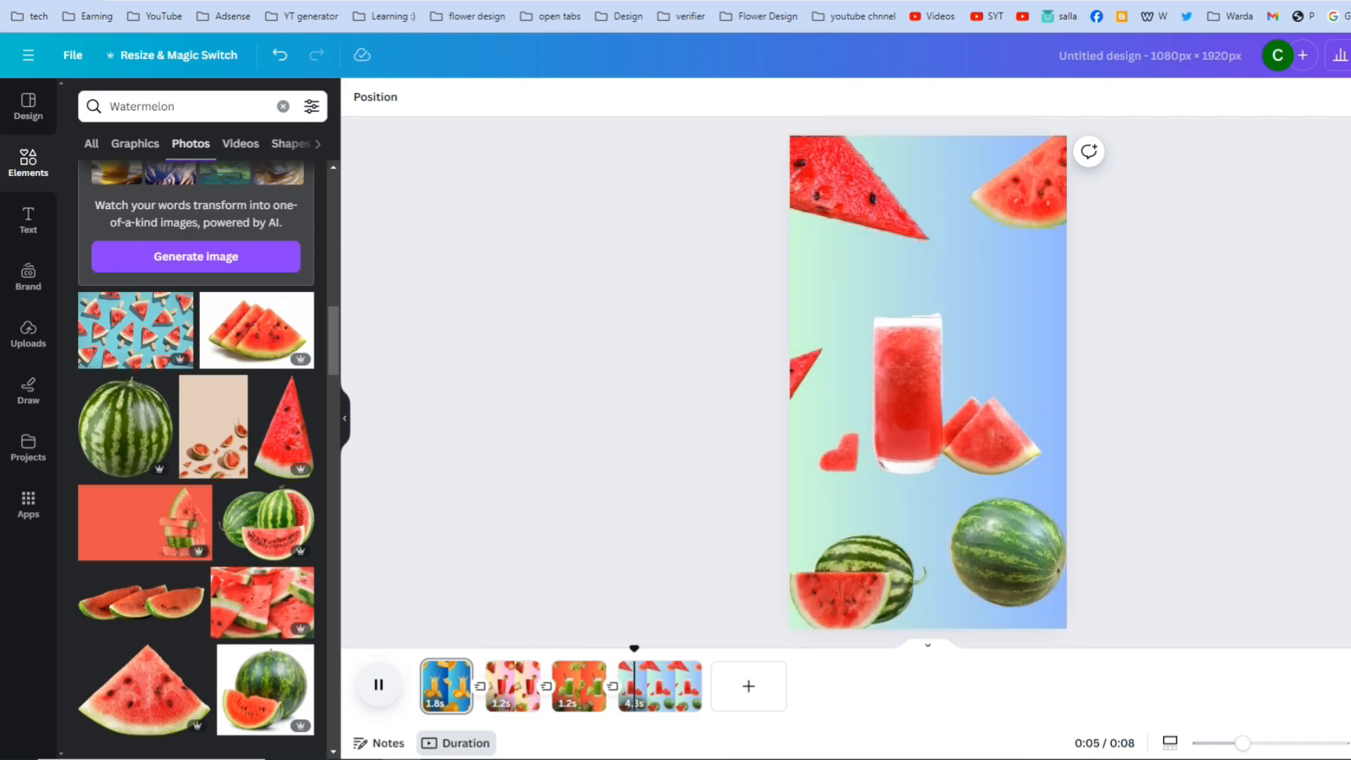
left_click_drag(466, 687, 495, 686)
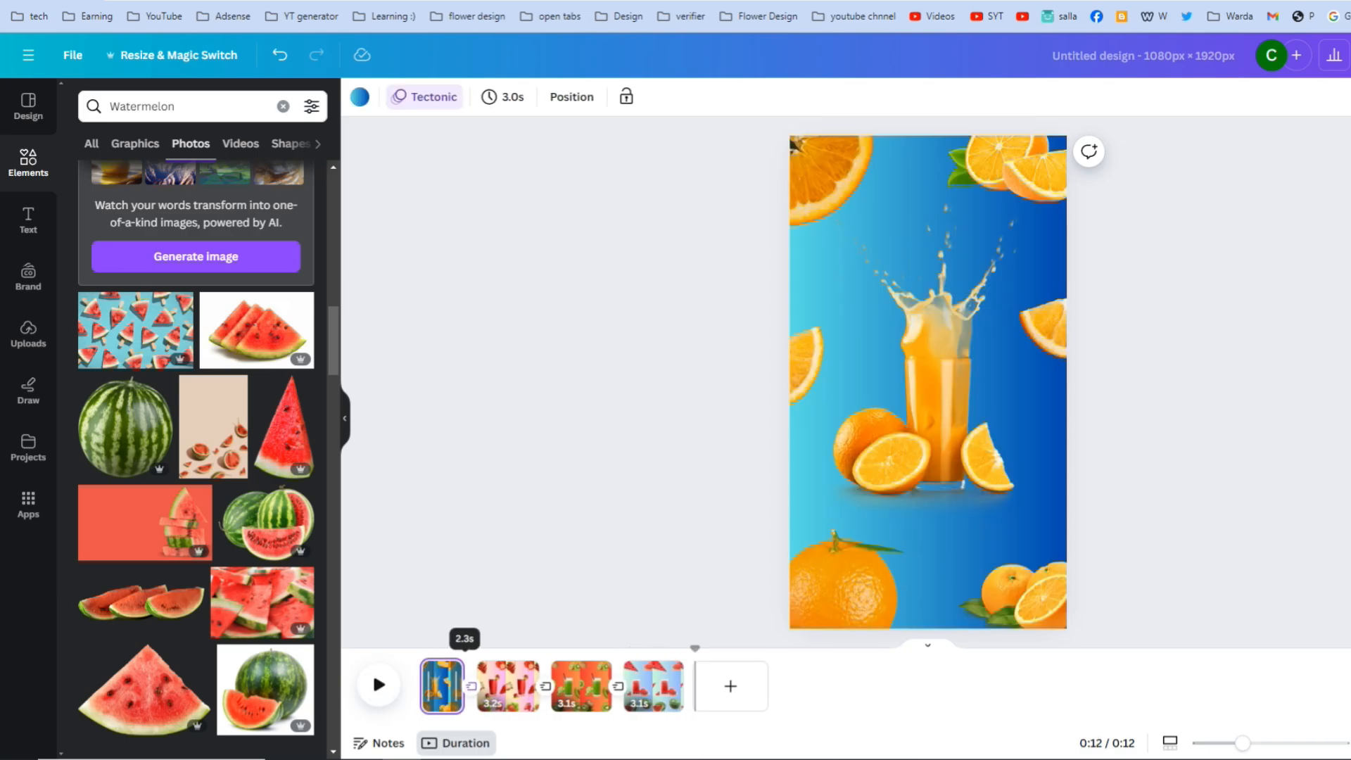
left_click(376, 679)
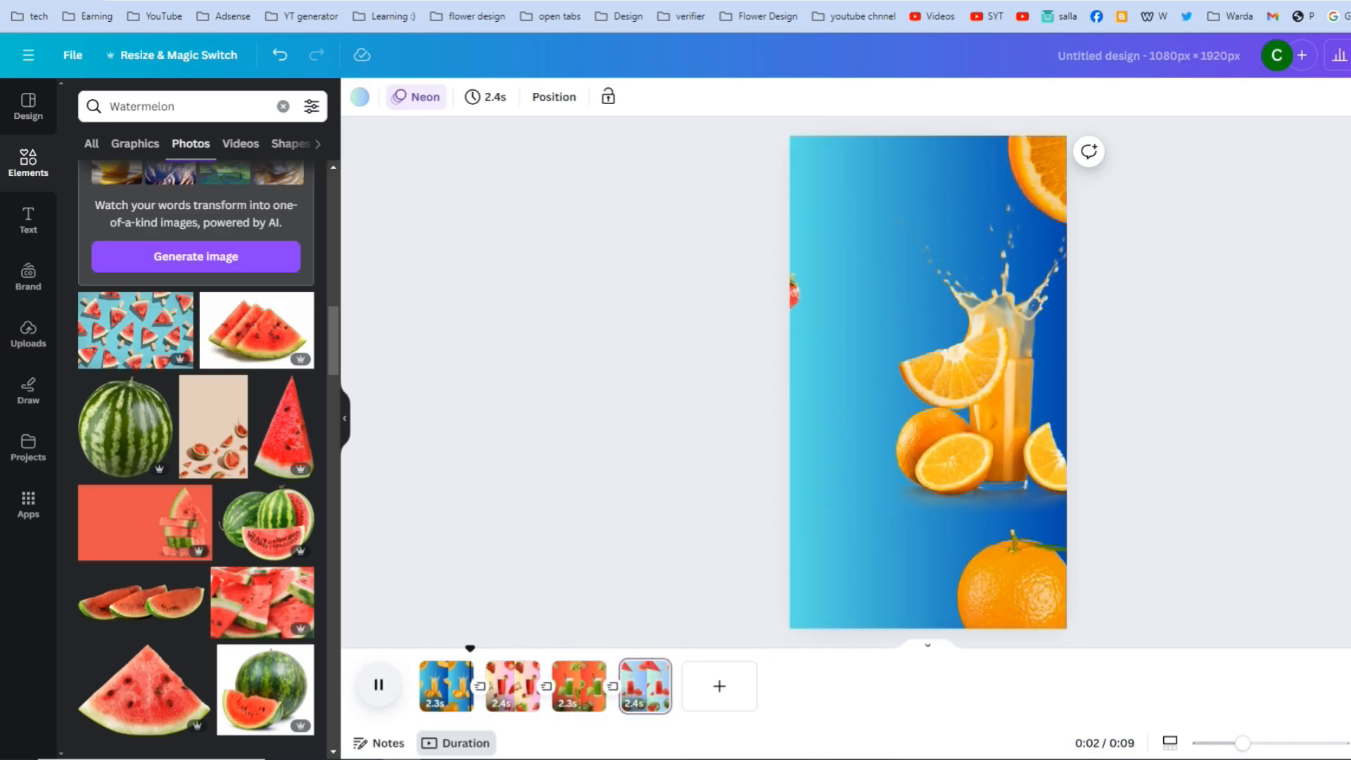
Lengthen the duration of the upward Flow transition that follows the strawberry page
left_click(479, 686)
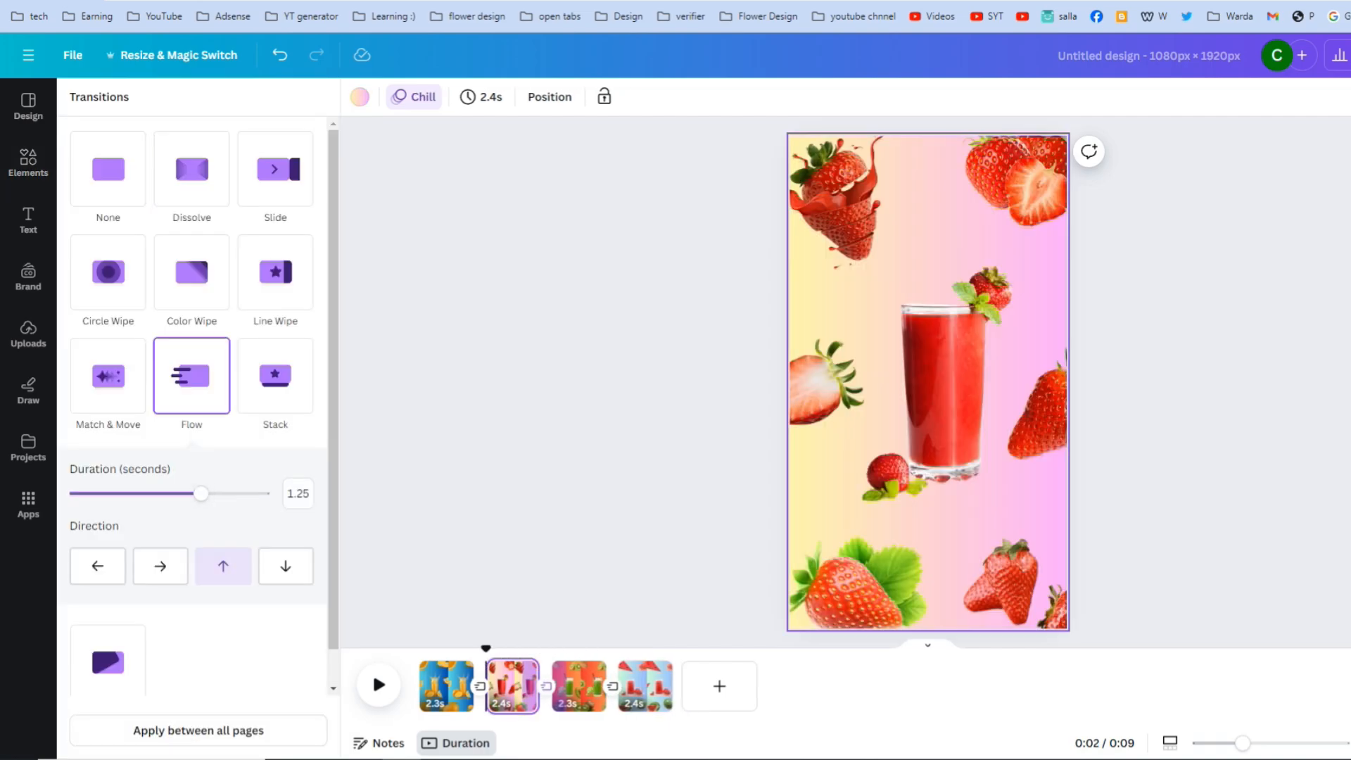
mouse_move(201, 493)
left_mouse_down()
mouse_move(111, 494)
mouse_move(226, 493)
left_mouse_up()
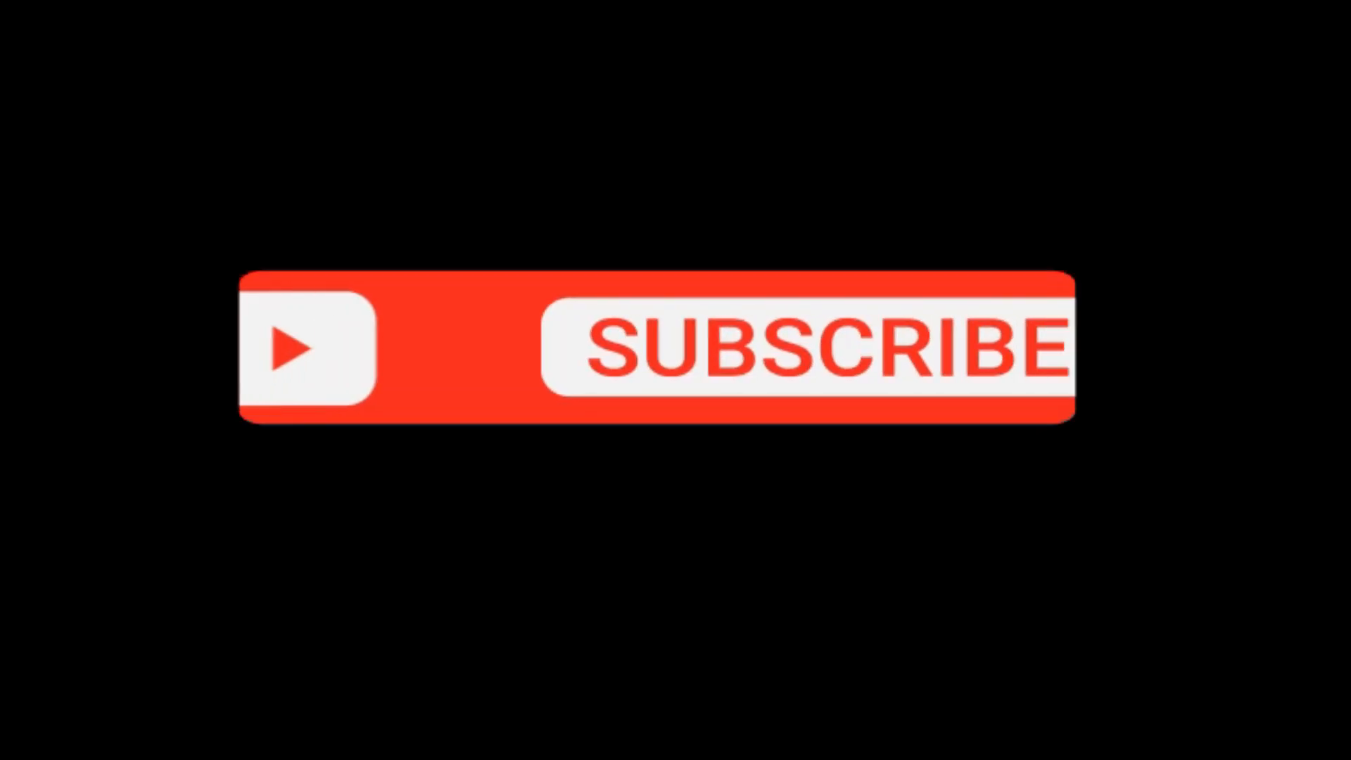